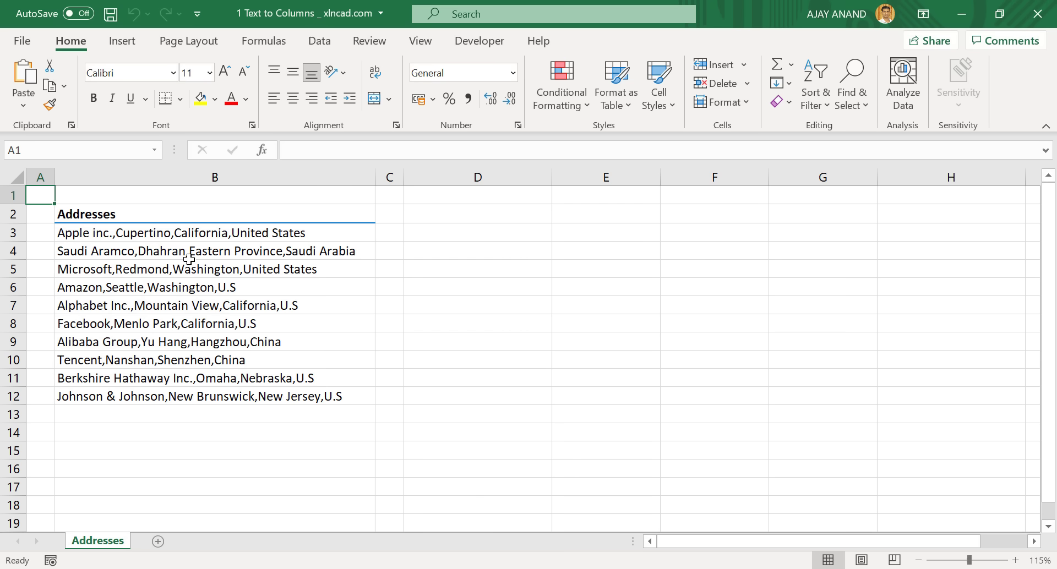
Set up a Text to Columns conversion of the addresses in B3:B12 as delimited data, adding comma as a delimiter.
left_click_drag(188, 234, 167, 400)
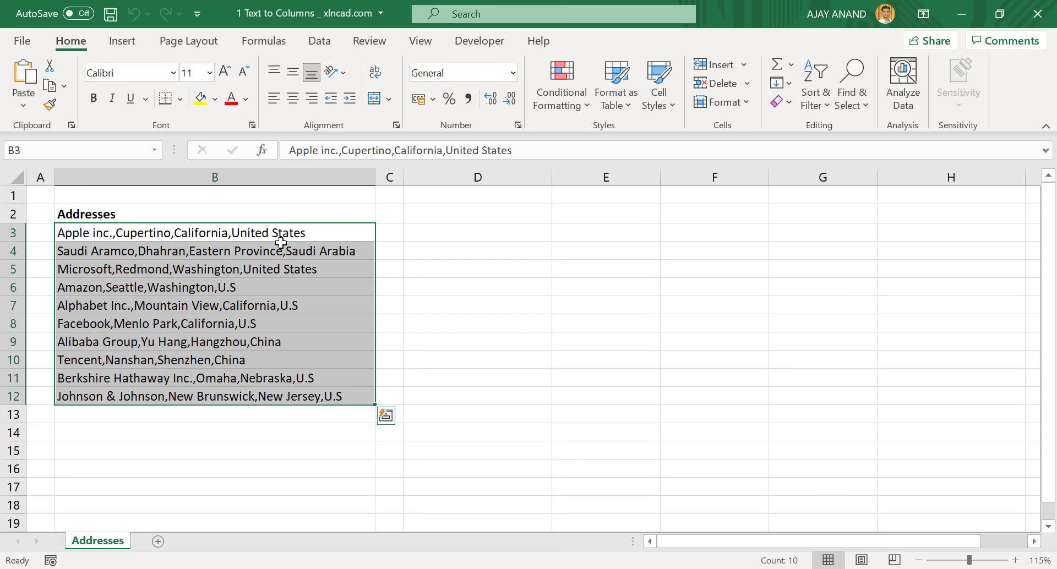
left_click(321, 41)
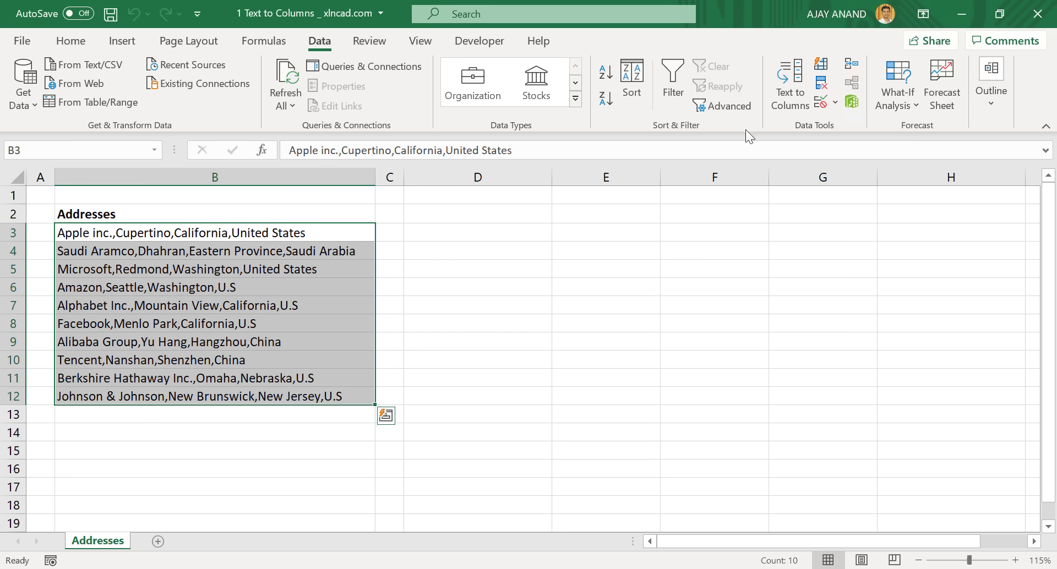
left_click(791, 99)
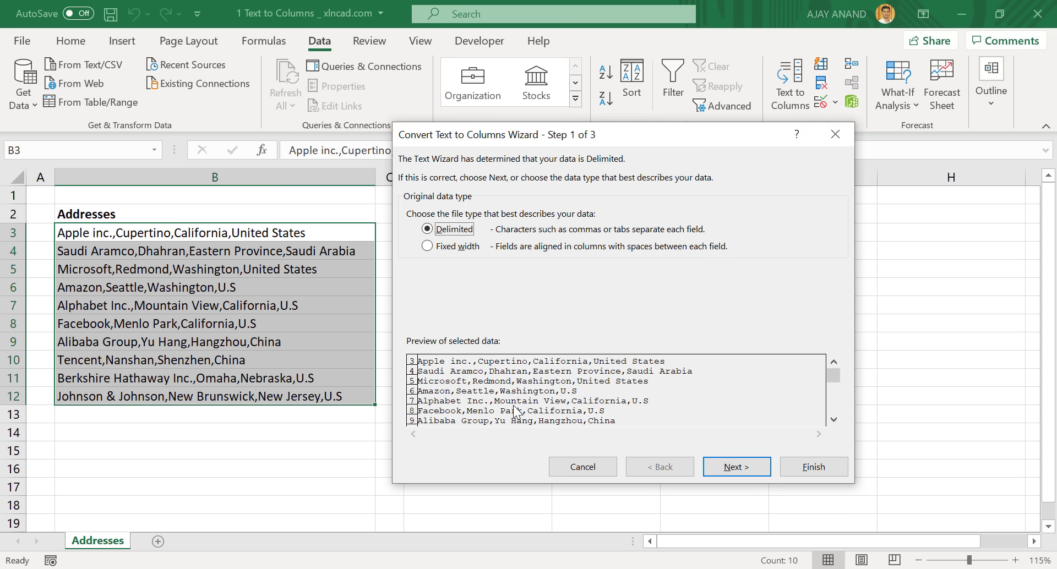
left_click(736, 472)
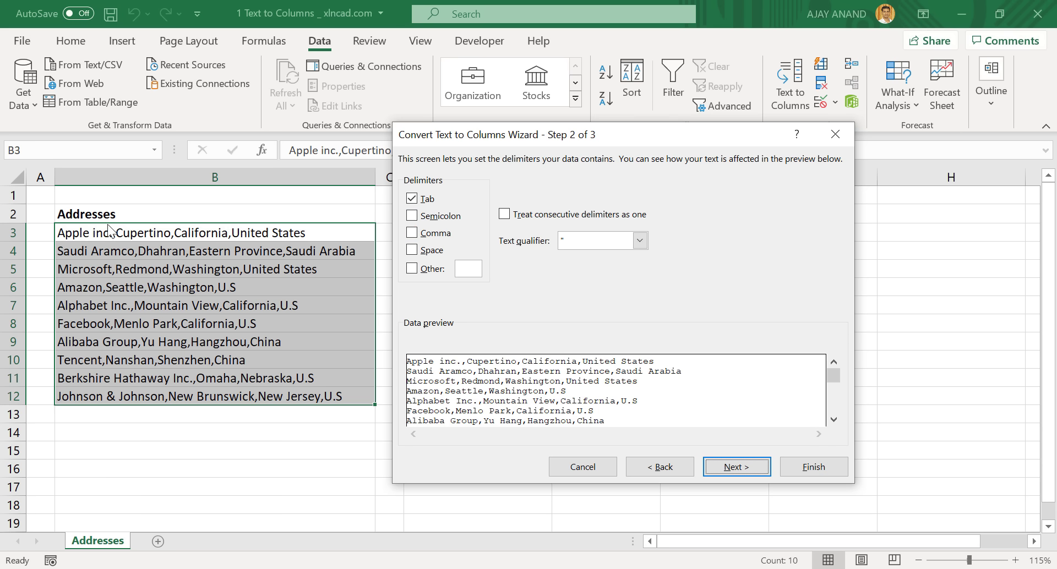
left_click(413, 233)
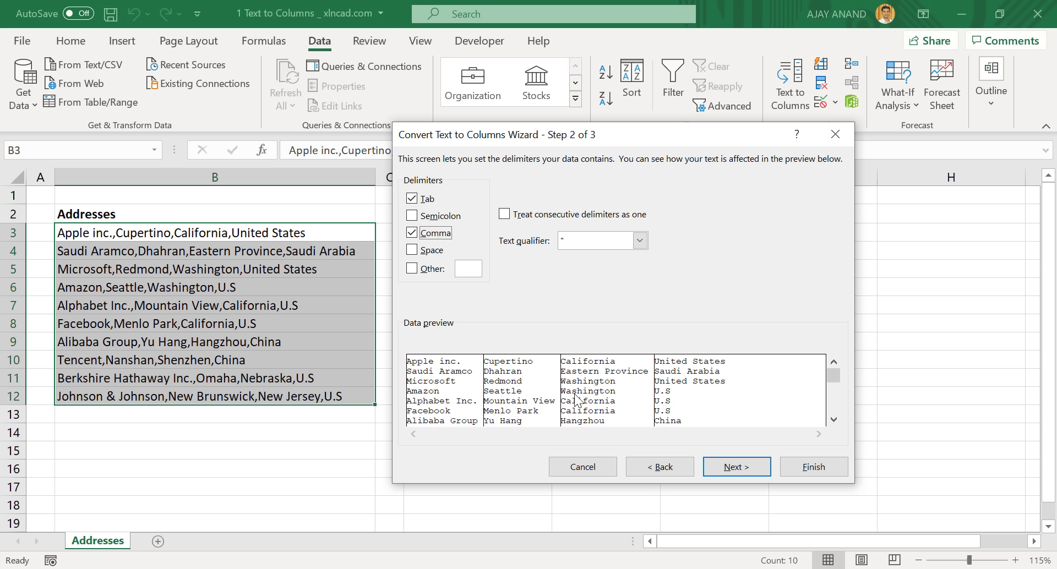
left_click(716, 467)
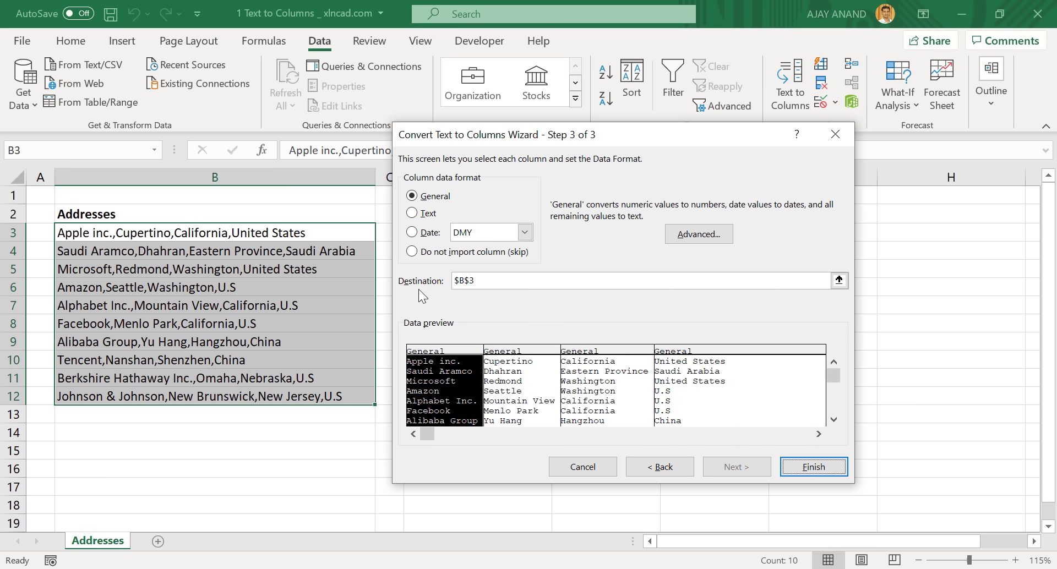
Output the split addresses with cell D3 as the destination and review the resulting company, city, state and country columns.
left_click(838, 281)
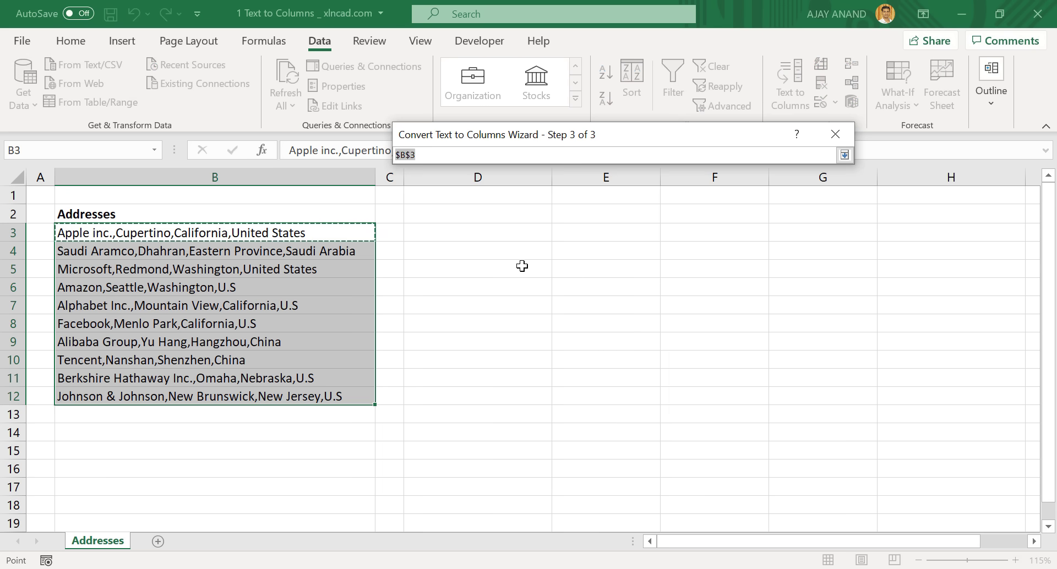
left_click(470, 232)
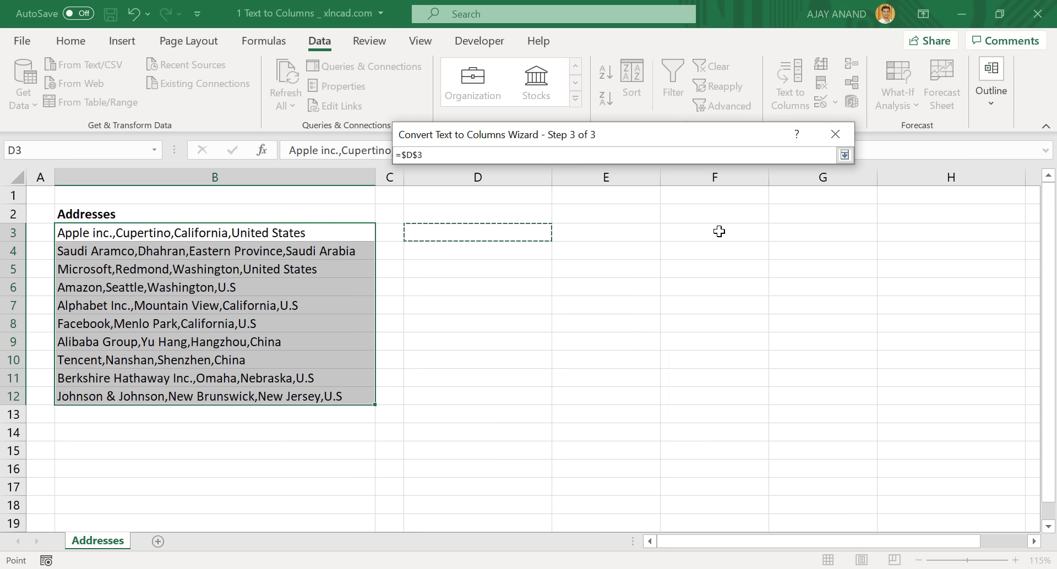
left_click(846, 158)
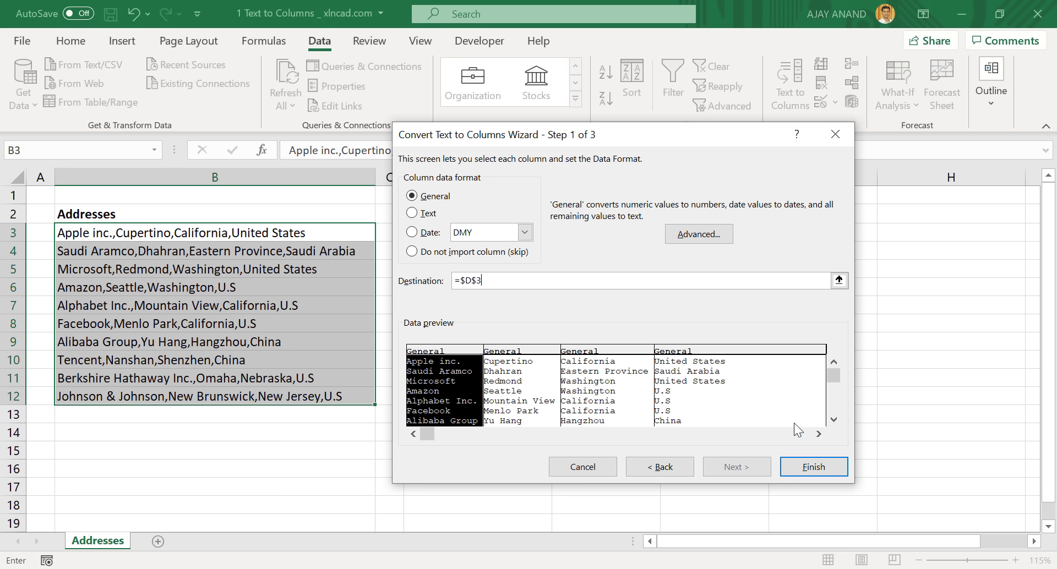
left_click(797, 468)
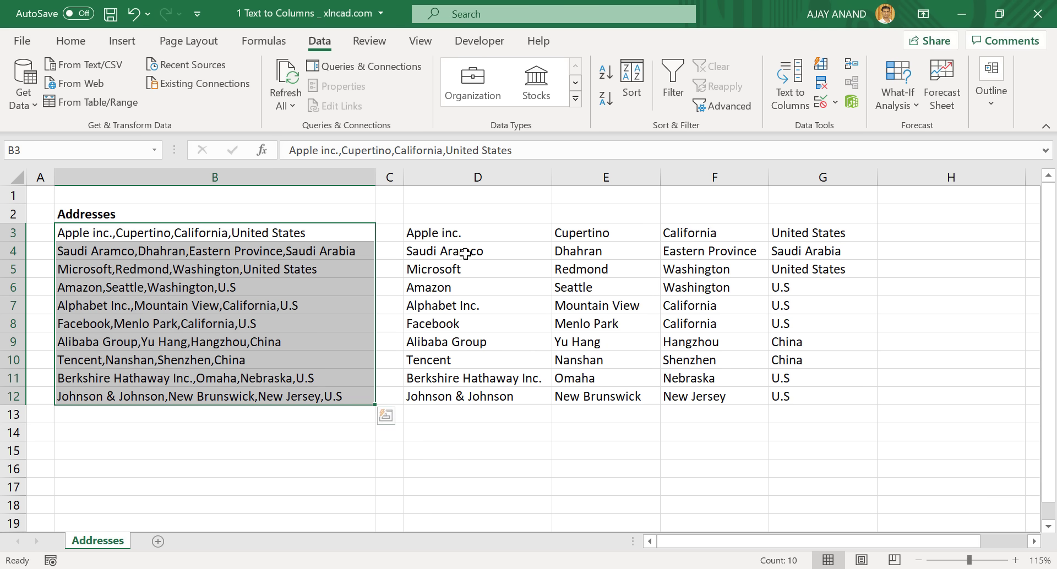
left_click_drag(468, 235, 489, 327)
left_click_drag(586, 235, 609, 325)
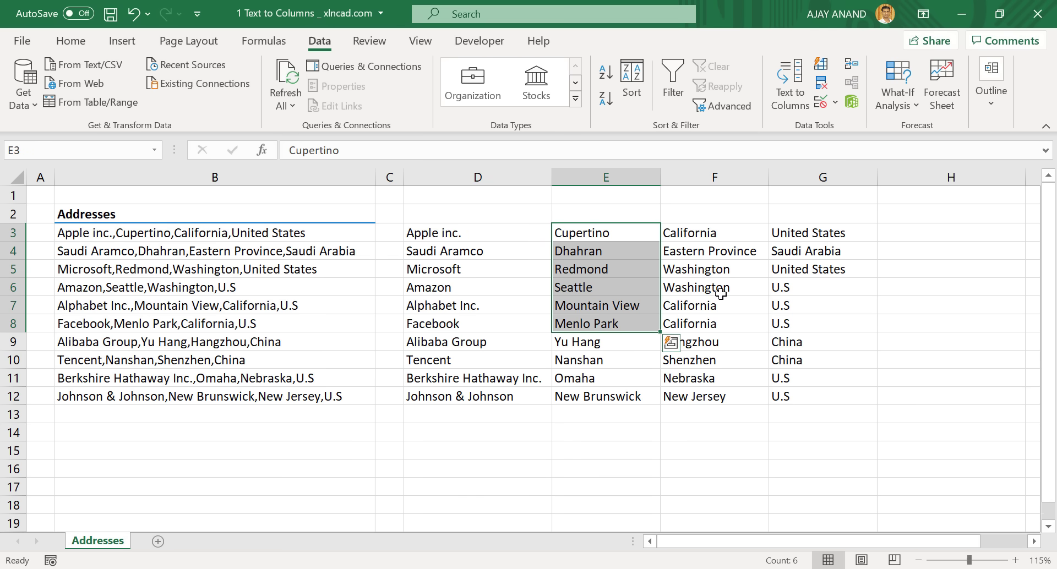
left_click_drag(694, 287, 716, 361)
left_click_drag(799, 342, 822, 400)
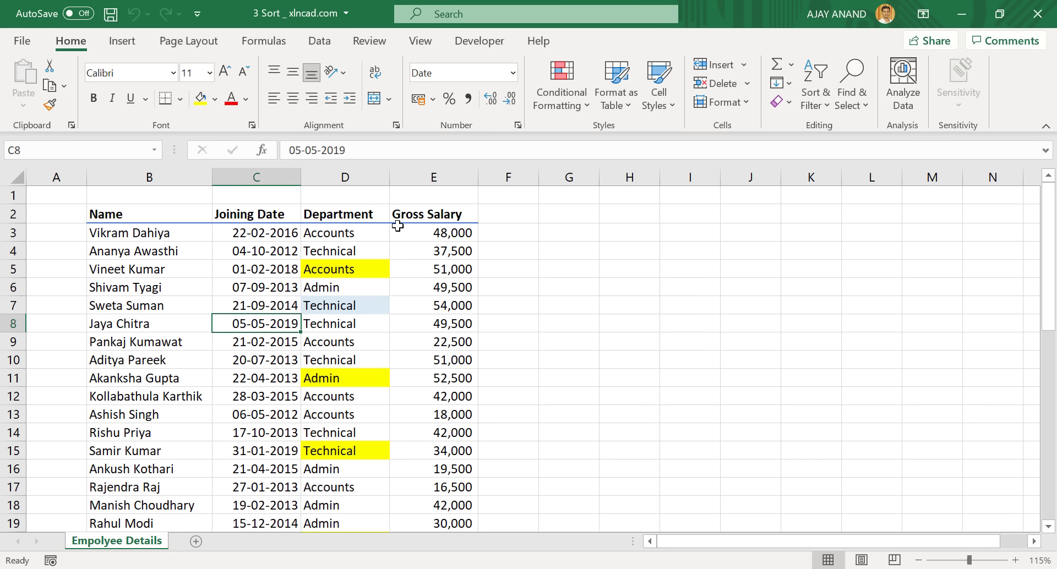
Examine the Name, Joining Date, Department and Gross Salary columns of the employee list down through its lower rows.
left_click_drag(162, 217, 149, 376)
left_click_drag(258, 251, 259, 379)
left_click_drag(330, 250, 350, 378)
left_click_drag(447, 250, 440, 378)
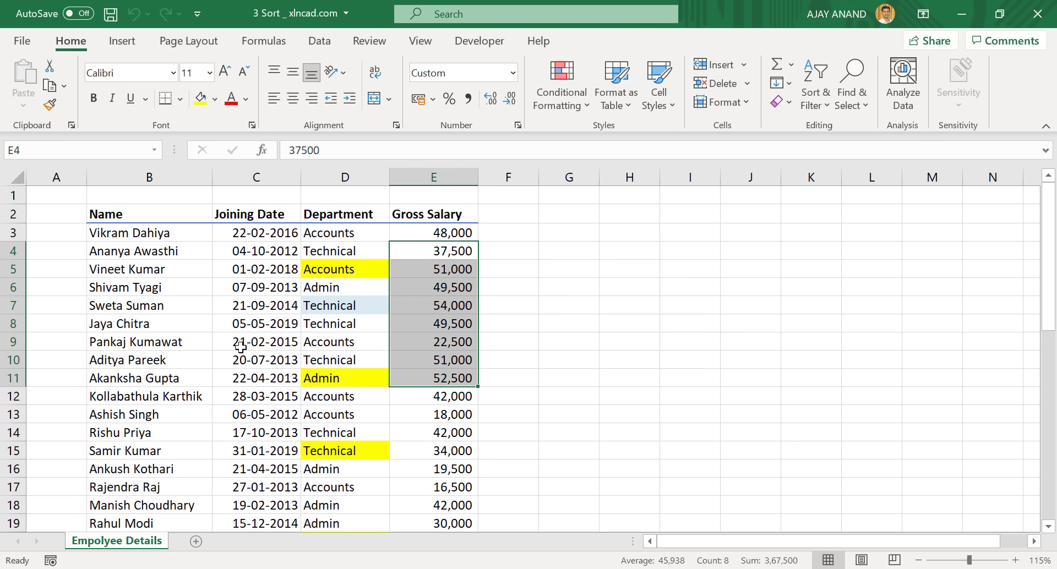
scroll(151, 314, "down", 9)
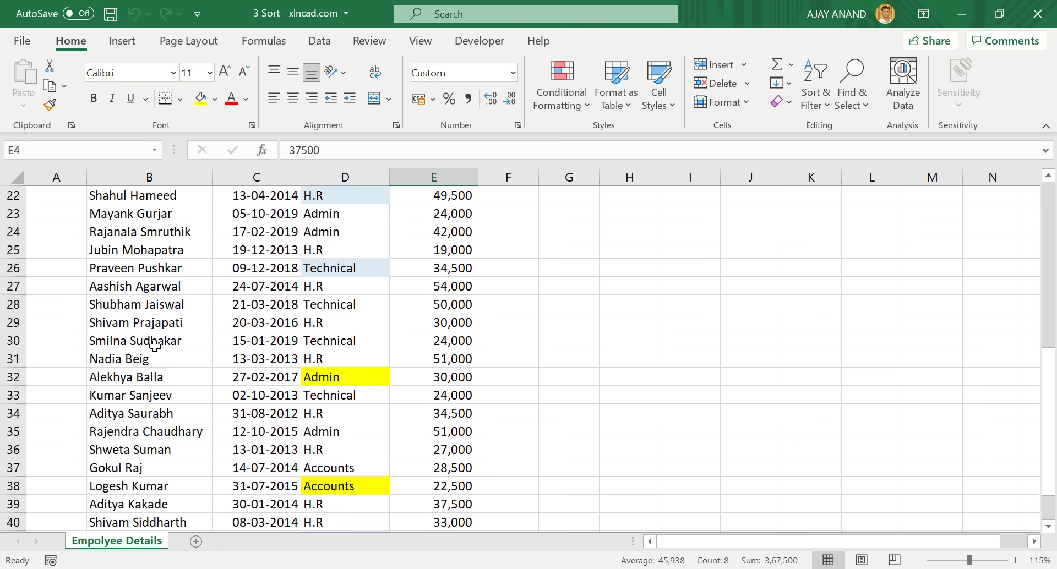
scroll(144, 383, "up", 9)
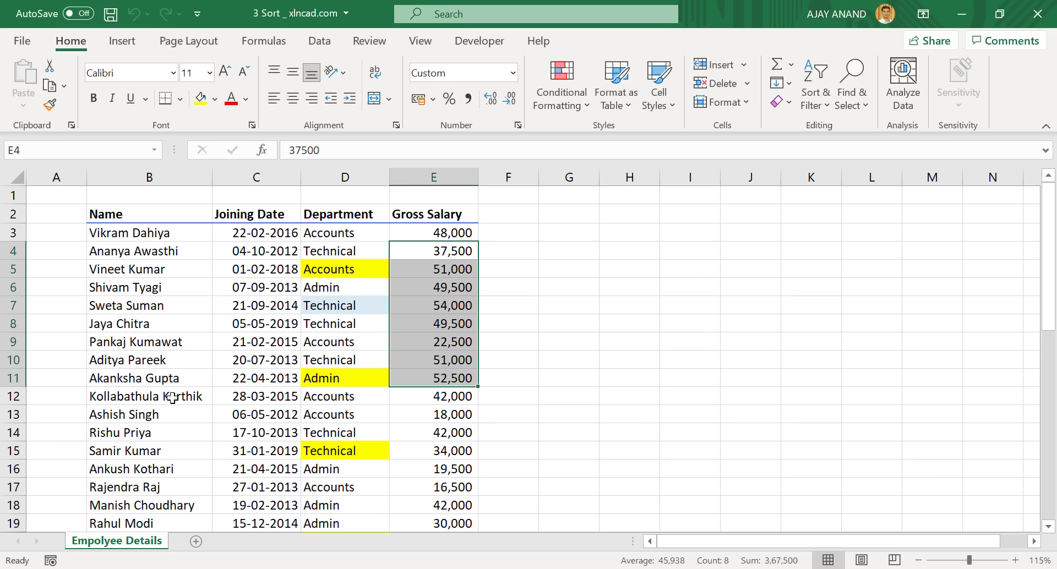
Sort the employee list by the Name column on cell values in A to Z order.
left_click(257, 344)
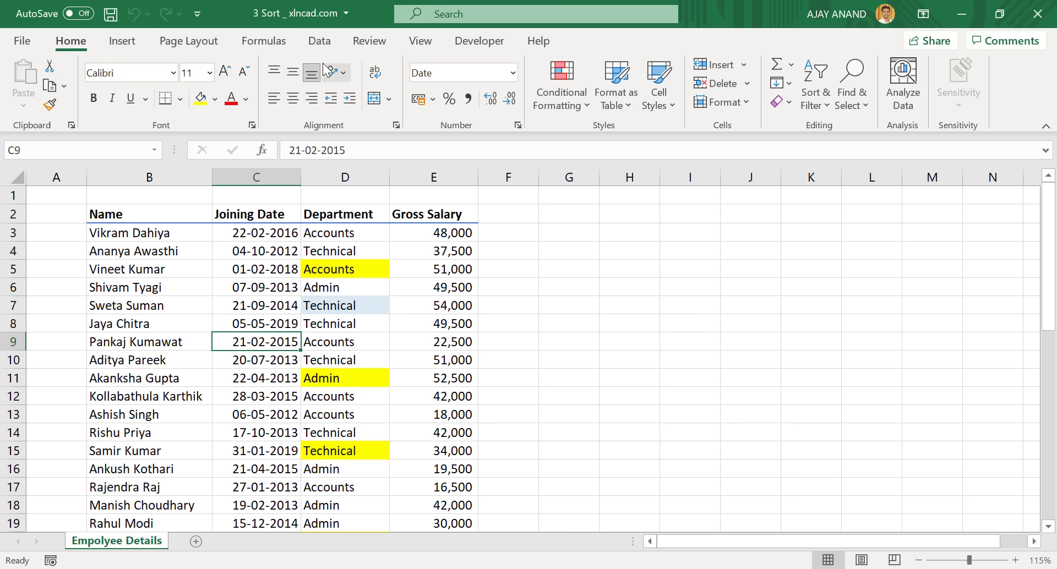
left_click(324, 45)
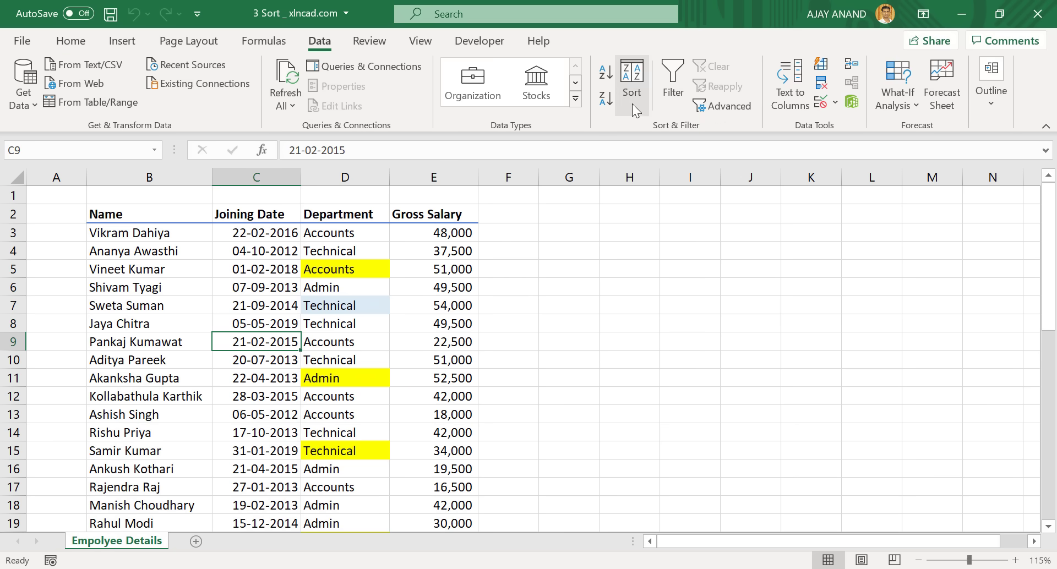
left_click(632, 99)
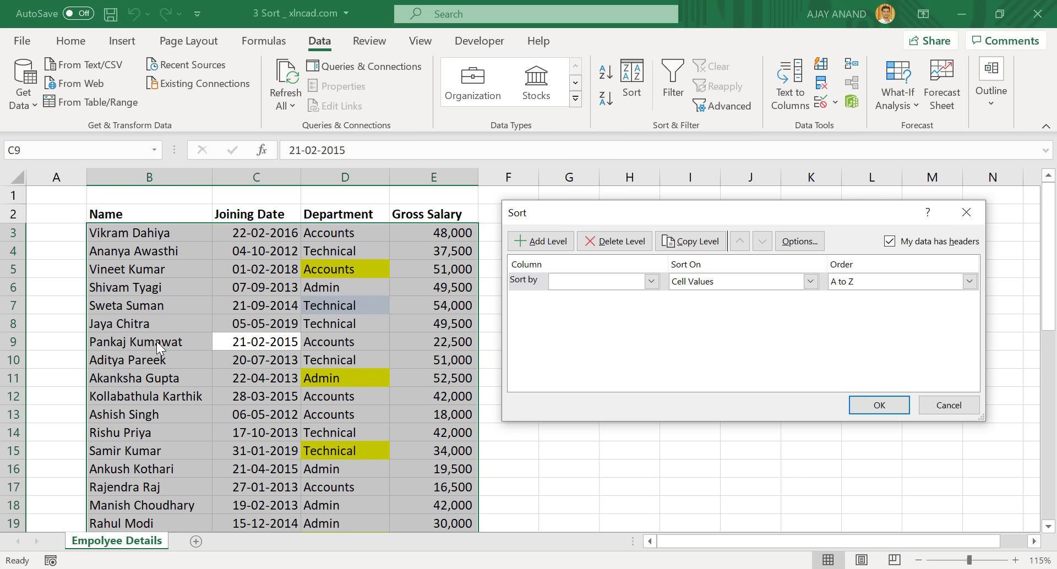
left_click(650, 283)
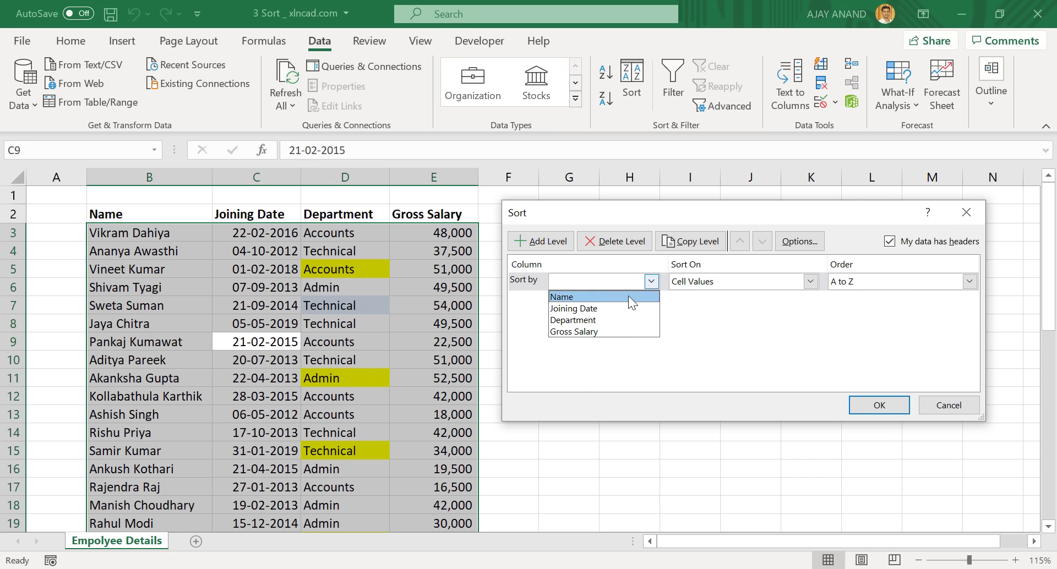
left_click(616, 297)
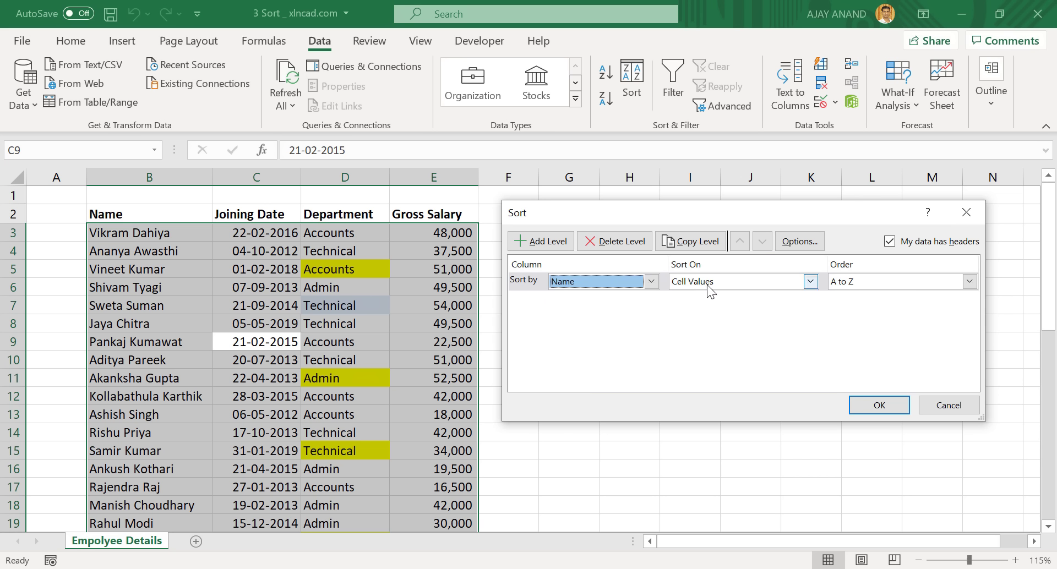
left_click(971, 285)
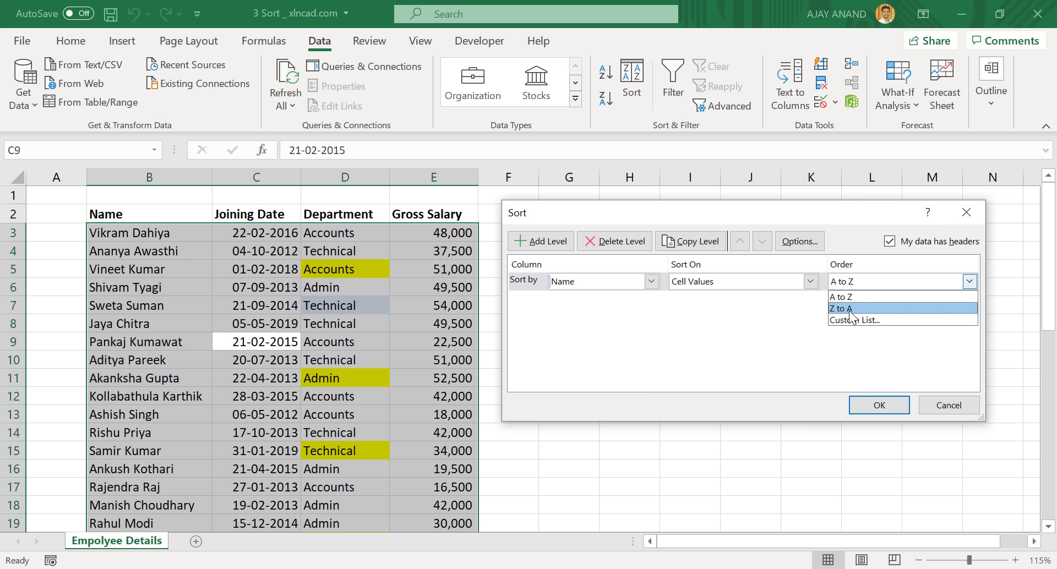
left_click(875, 296)
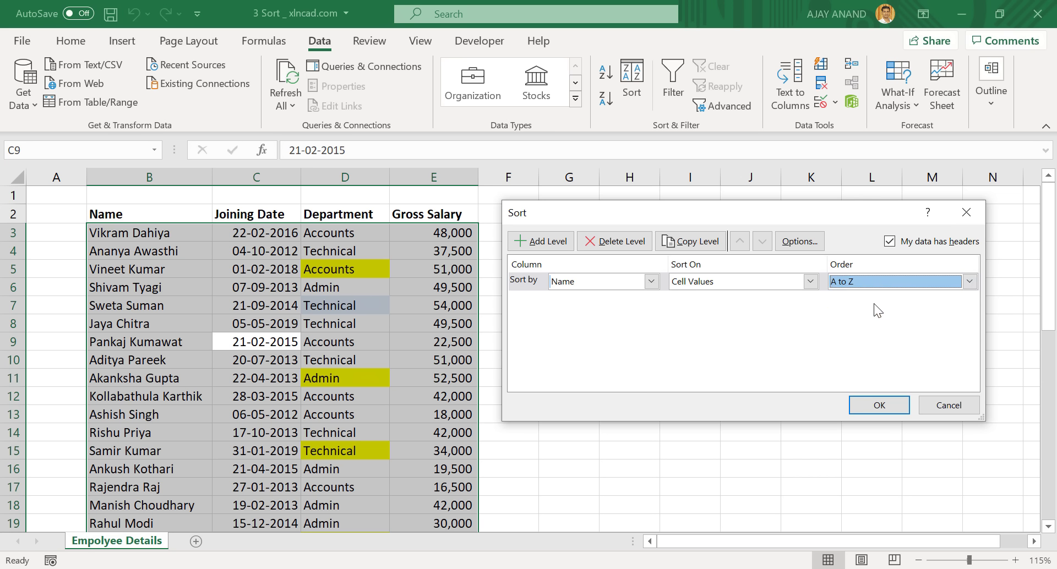
left_click(876, 407)
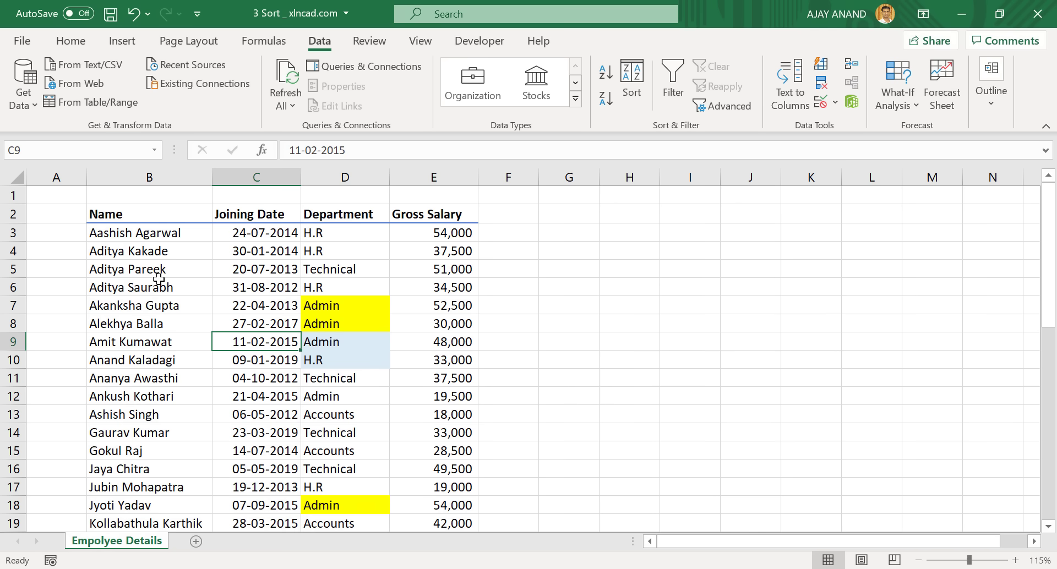
Check the order of names and the accompanying row data through the whole employee list.
scroll(165, 325, "down", 5)
scroll(170, 331, "down", 6)
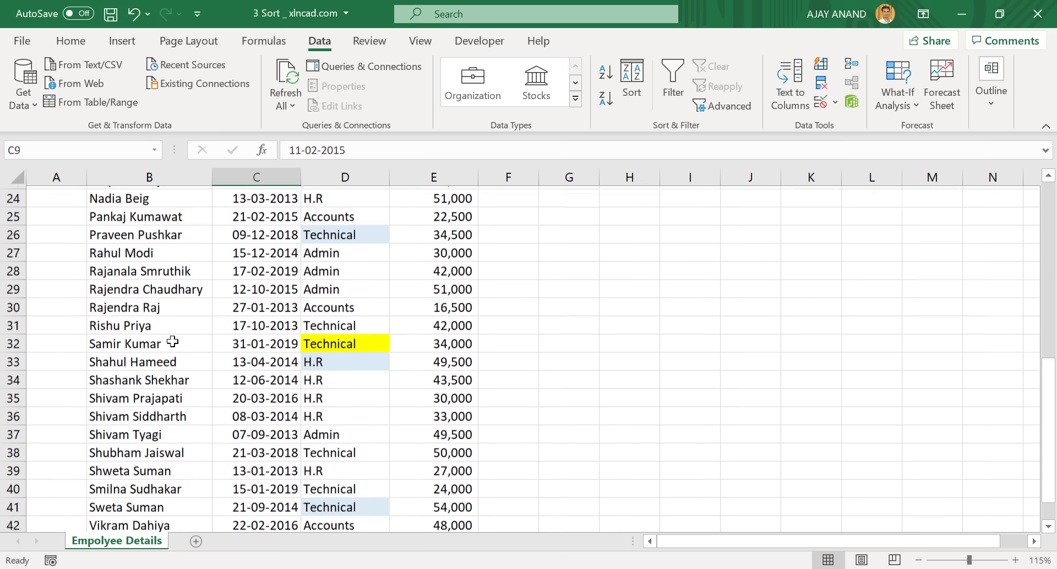
scroll(144, 370, "up", 5)
scroll(152, 363, "up", 6)
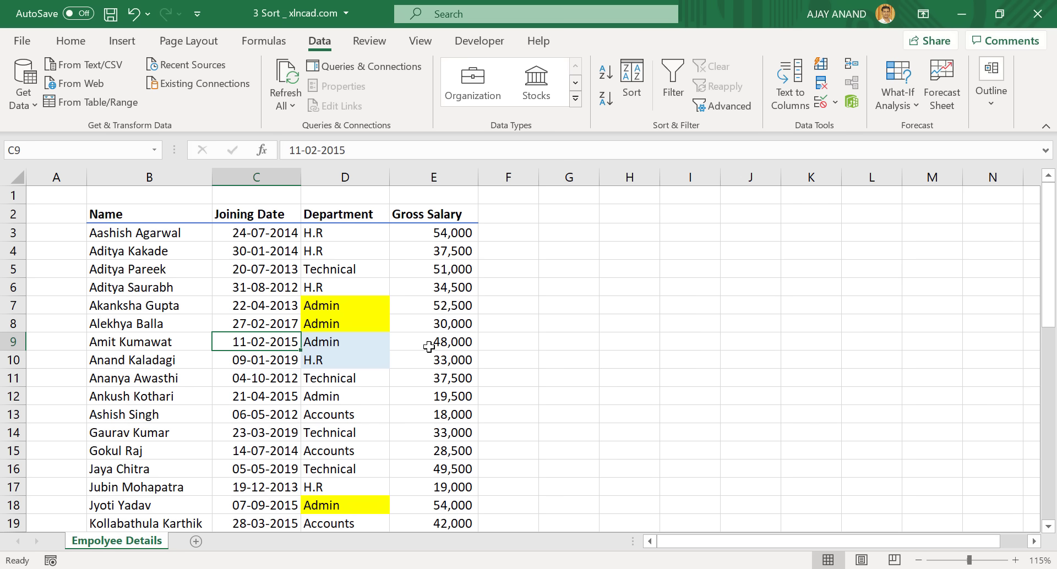
scroll(427, 424, "down", 9)
scroll(428, 431, "down", 2)
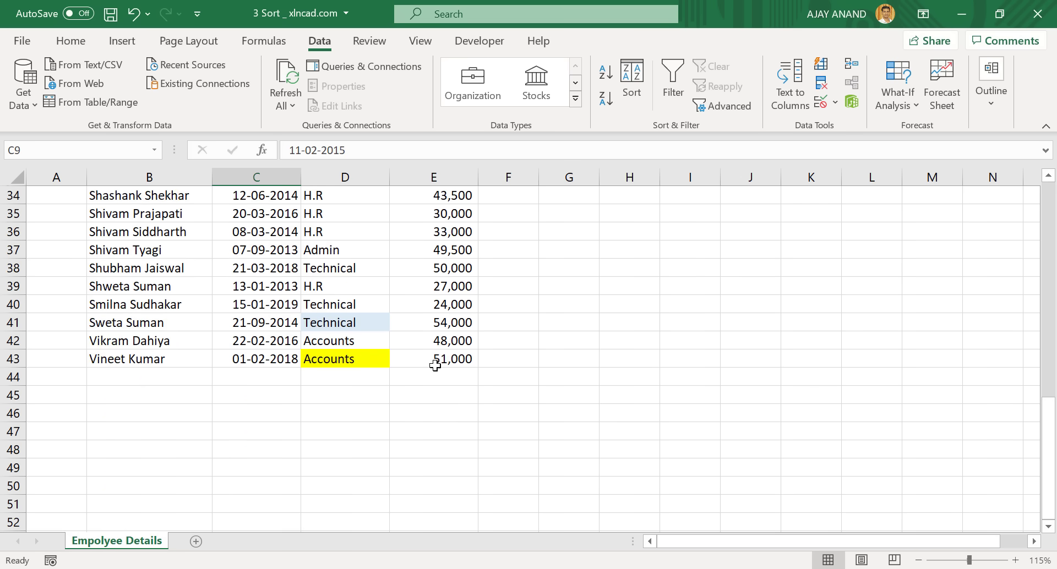
scroll(399, 353, "up", 11)
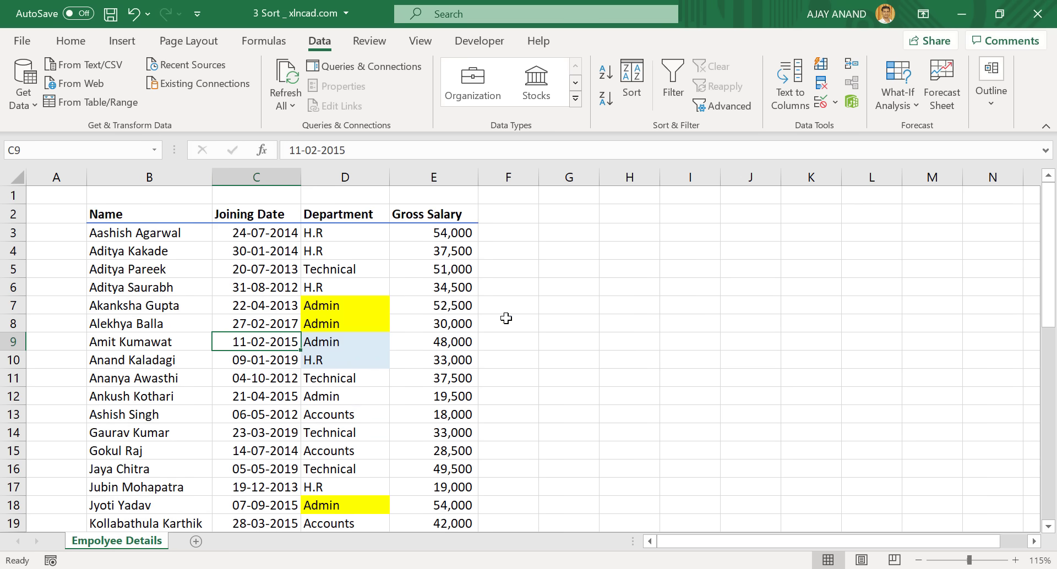
Sort the employee list by Gross Salary on cell values from Smallest to Largest, and review the order of the rows.
left_click(639, 96)
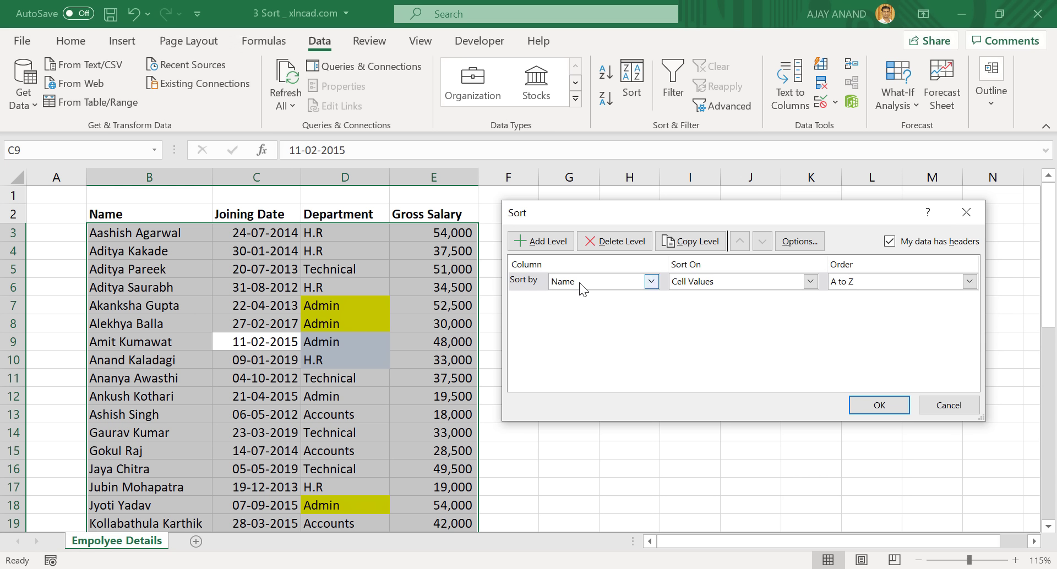
left_click(652, 282)
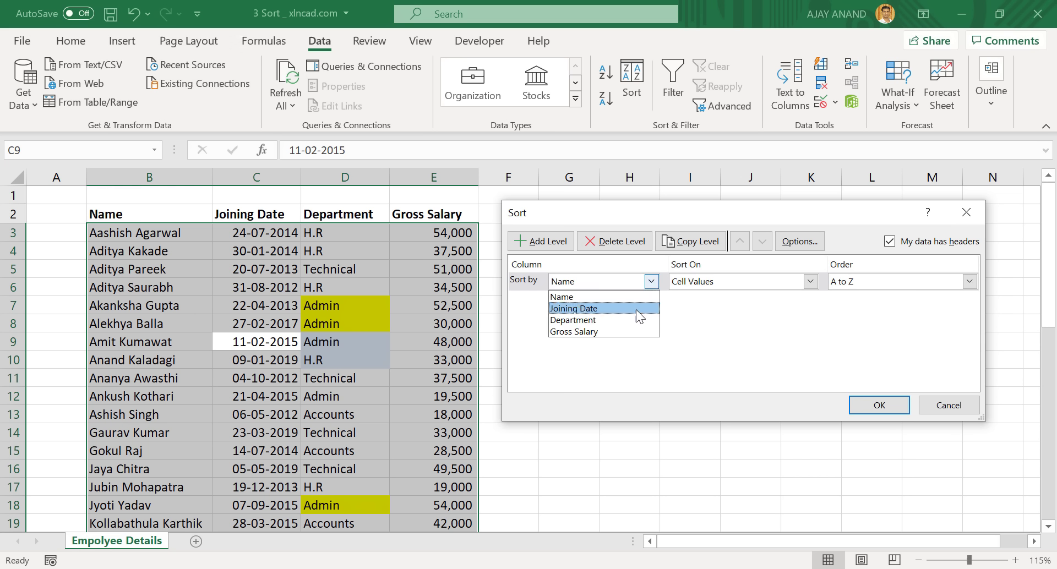
left_click(632, 331)
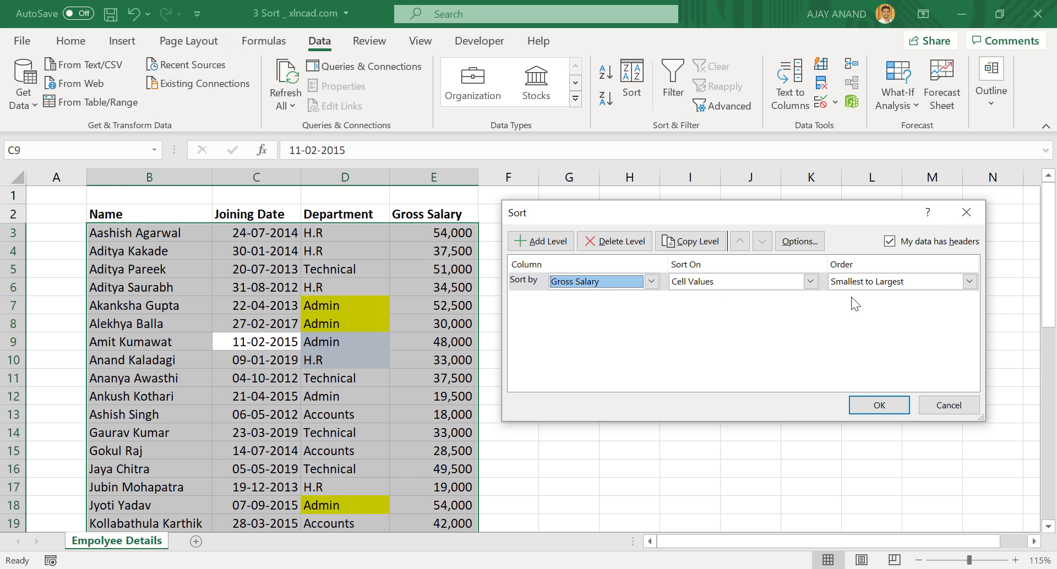
left_click(969, 282)
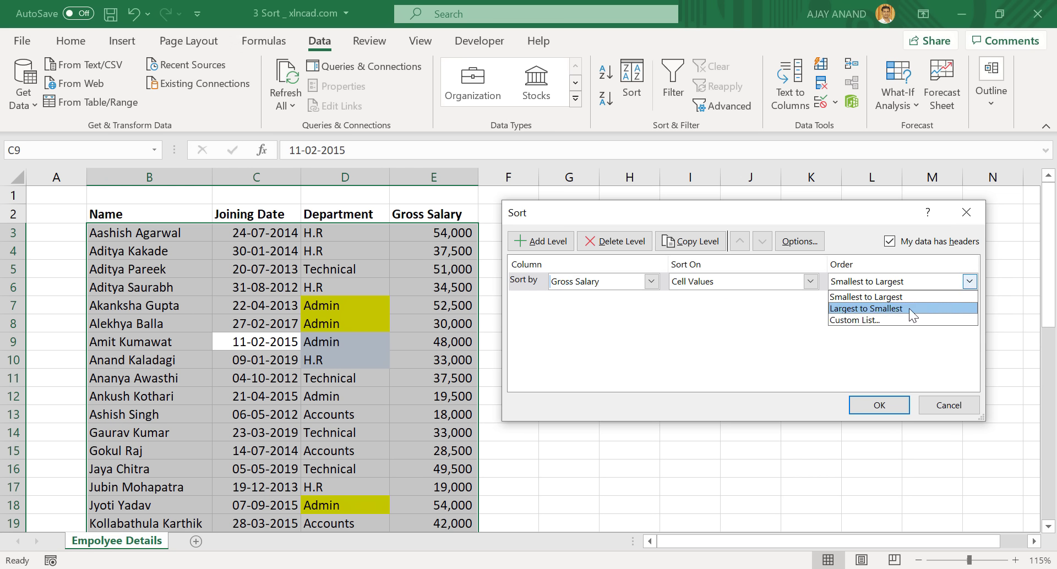
left_click(869, 297)
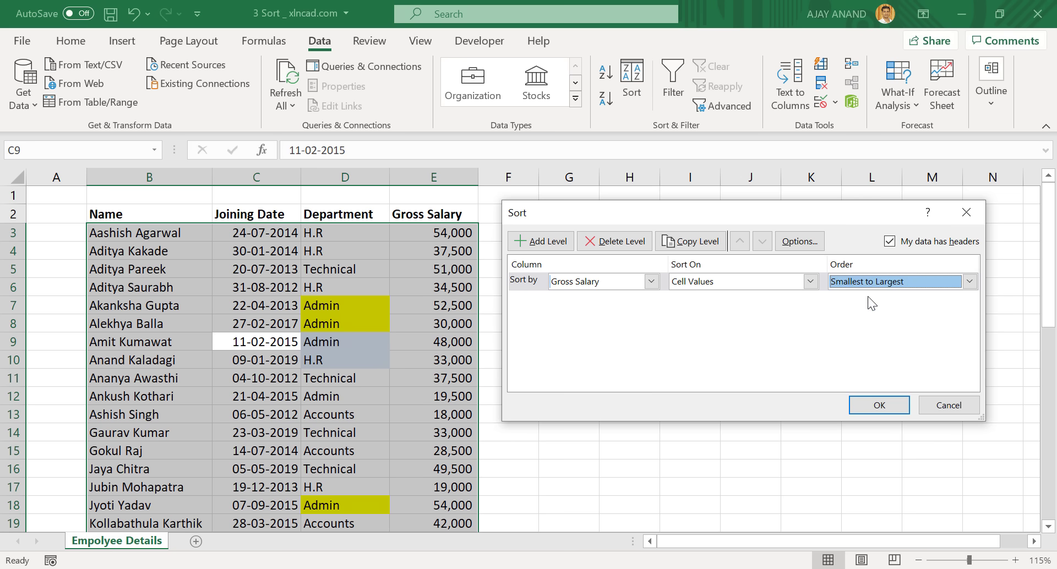
left_click(876, 405)
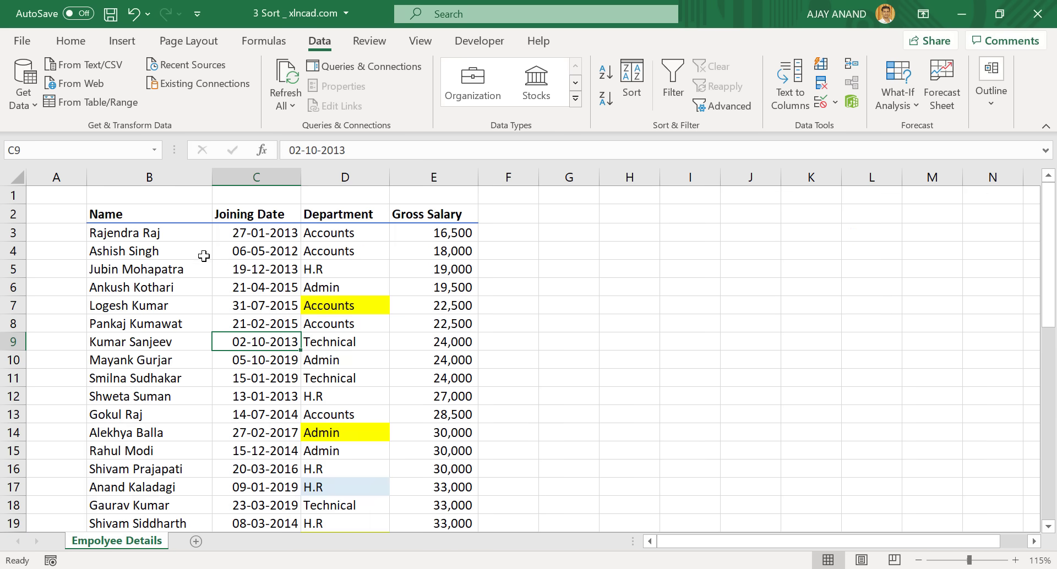
left_click_drag(432, 234, 219, 343)
scroll(402, 369, "down", 11)
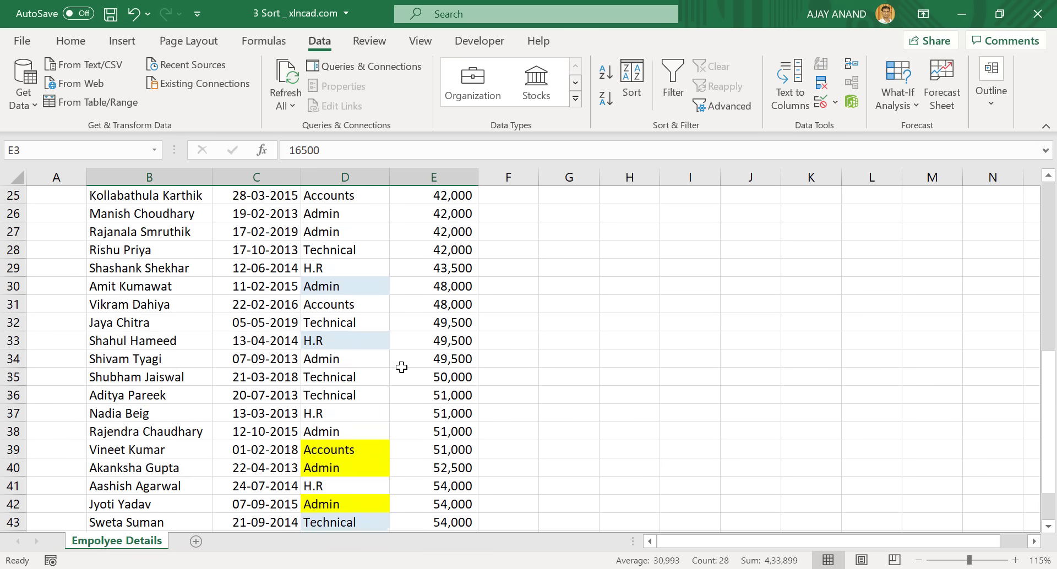
left_click_drag(453, 243, 157, 358)
scroll(375, 321, "up", 11)
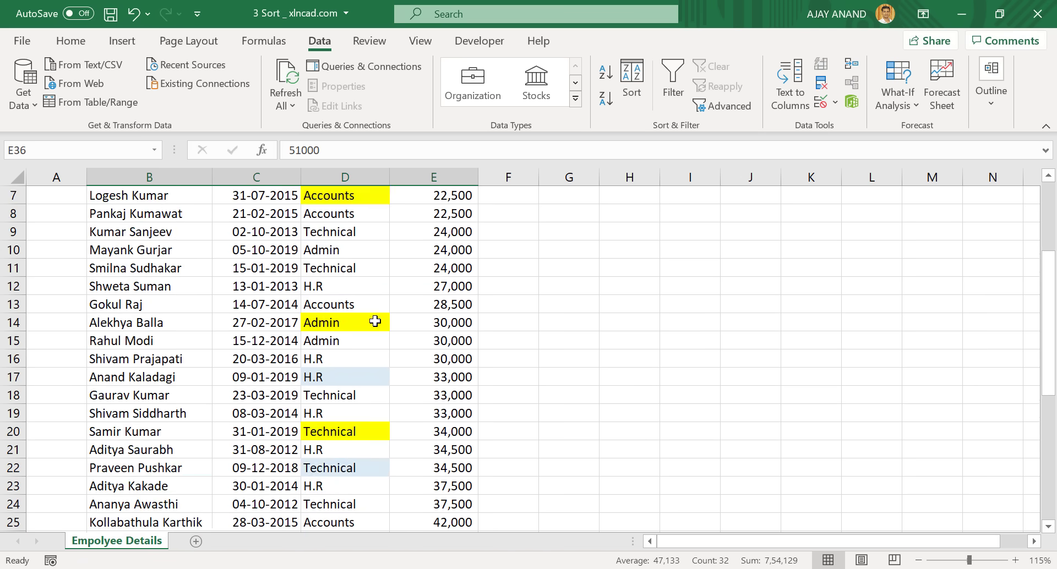
Define a sort of the employee list by Department on Cell Color, with yellow cells On Top.
left_click(583, 302)
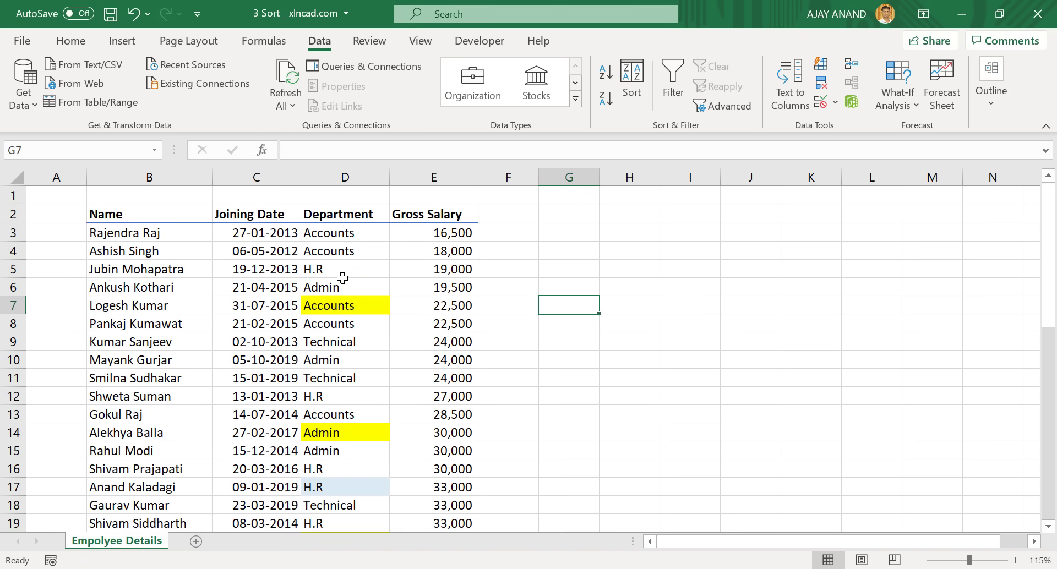
scroll(342, 277, "down", 6)
scroll(349, 372, "up", 4)
scroll(350, 374, "up", 2)
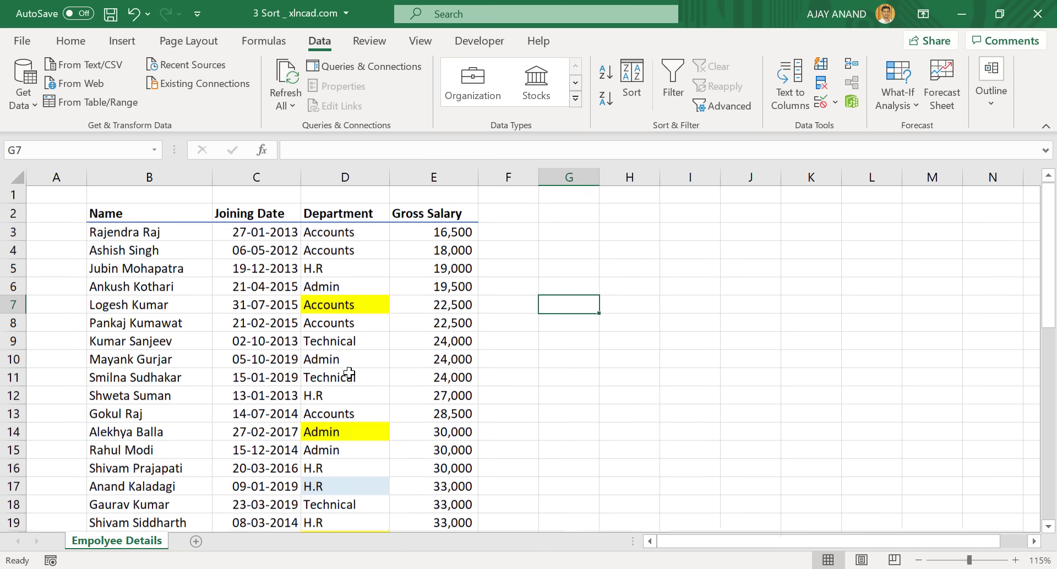
left_click(346, 270)
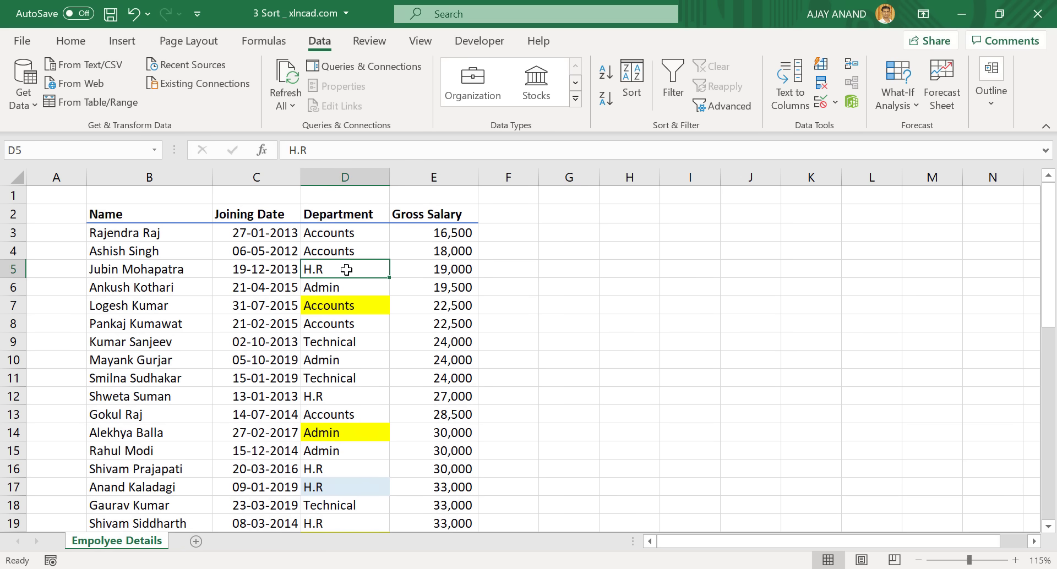
left_click(629, 88)
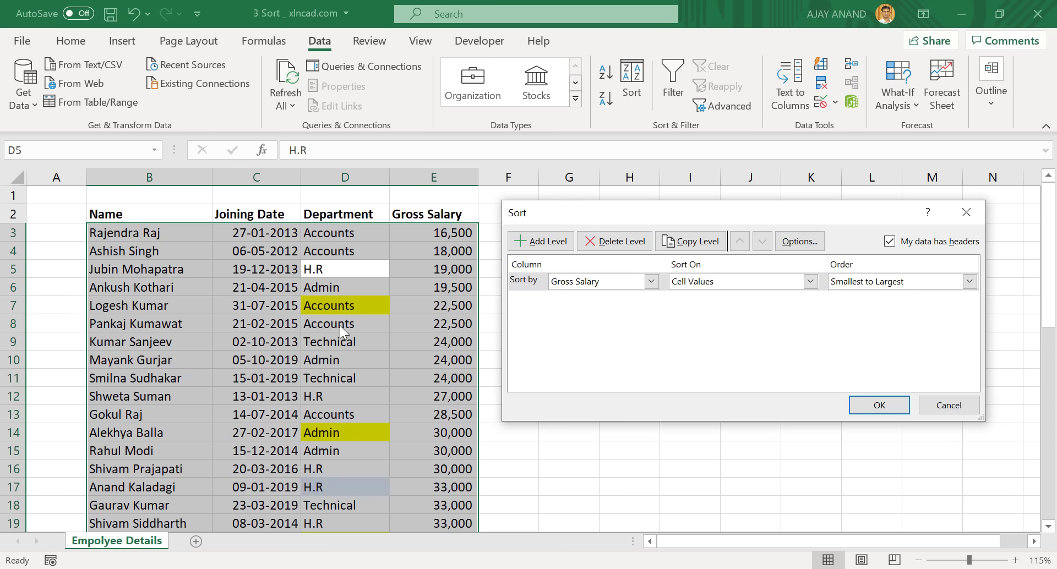
left_click(652, 282)
left_click(613, 318)
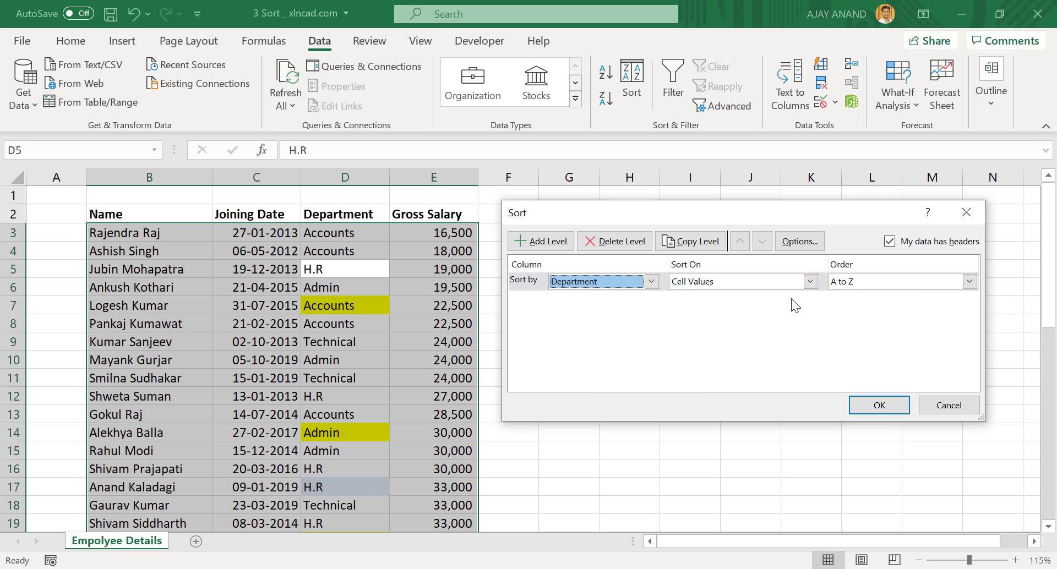
left_click(811, 283)
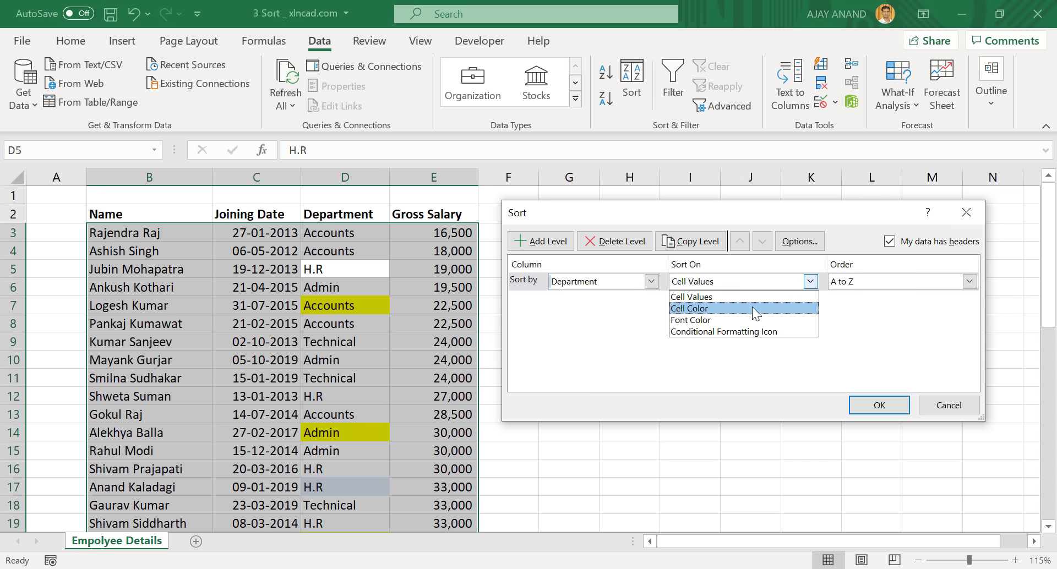
left_click(752, 306)
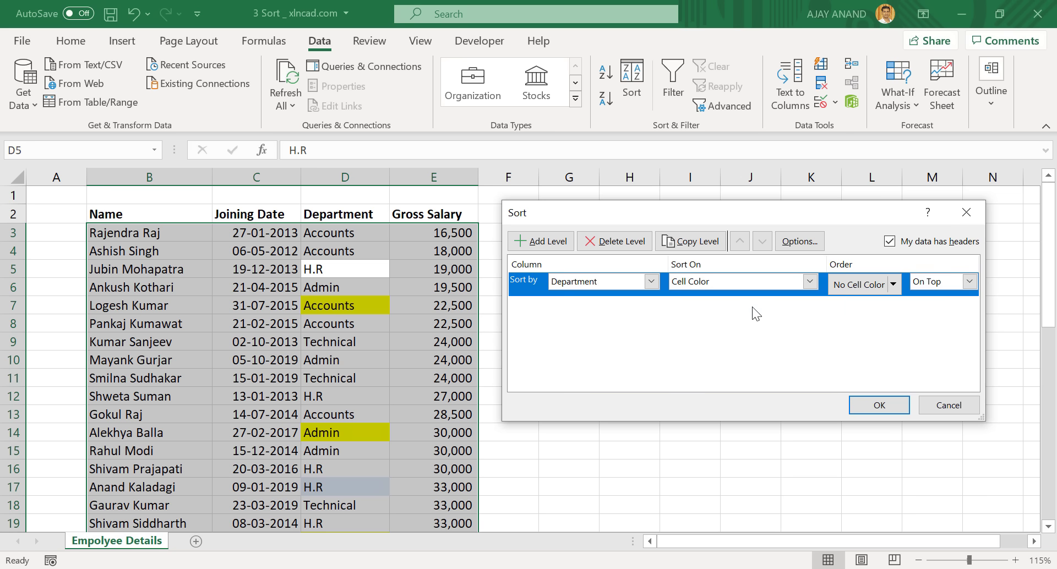
left_click(894, 286)
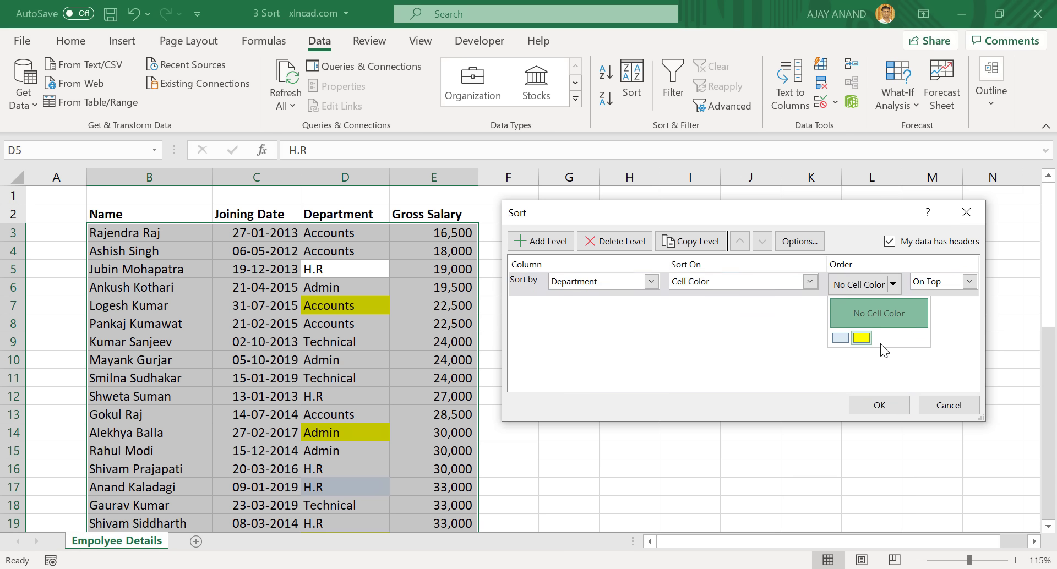
left_click(863, 337)
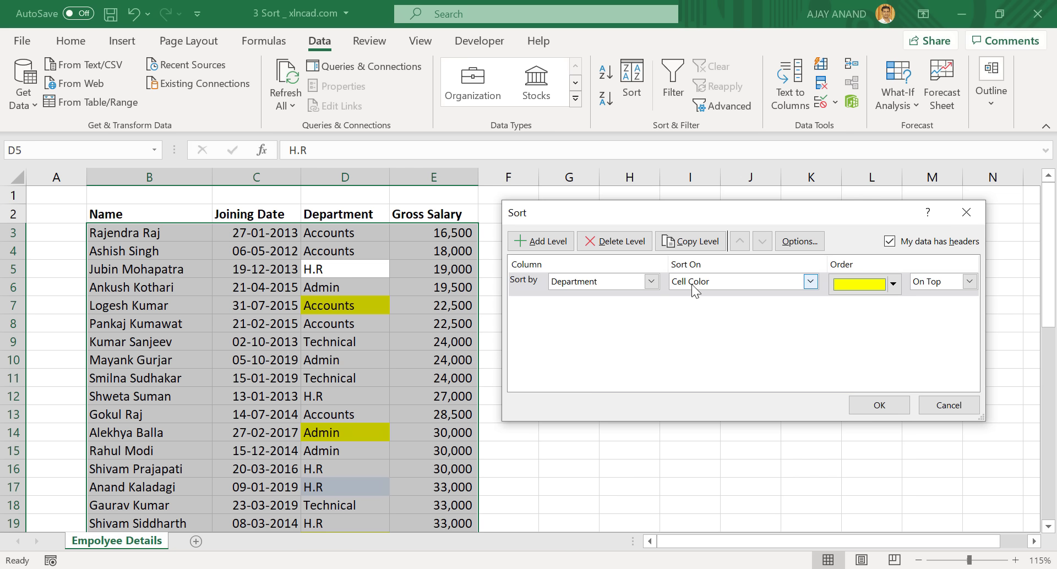
Apply the sort with a copied second level placing light blue Department cells On Top, and review the rows by color group.
left_click(709, 247)
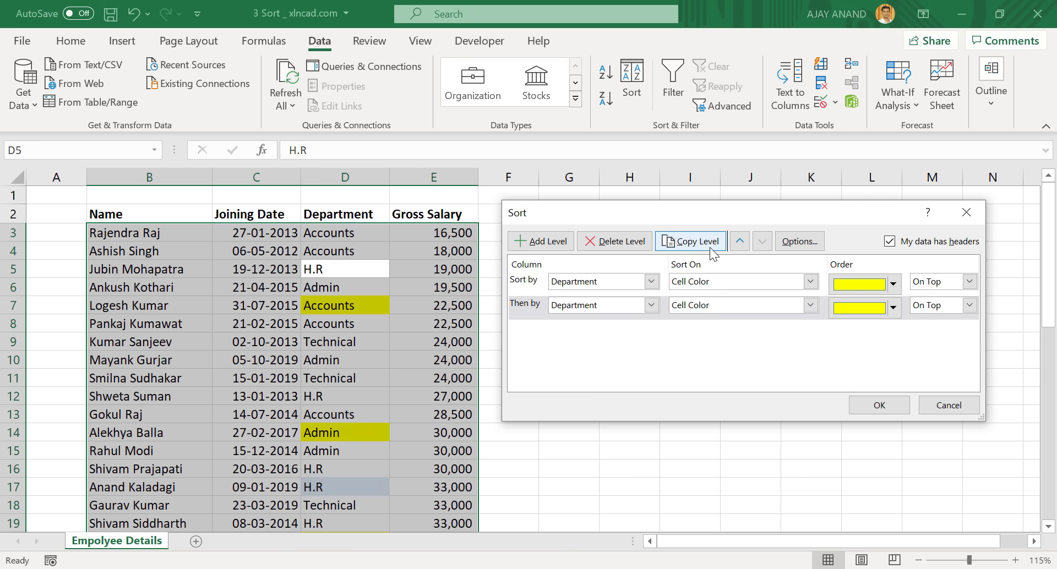
left_click(893, 308)
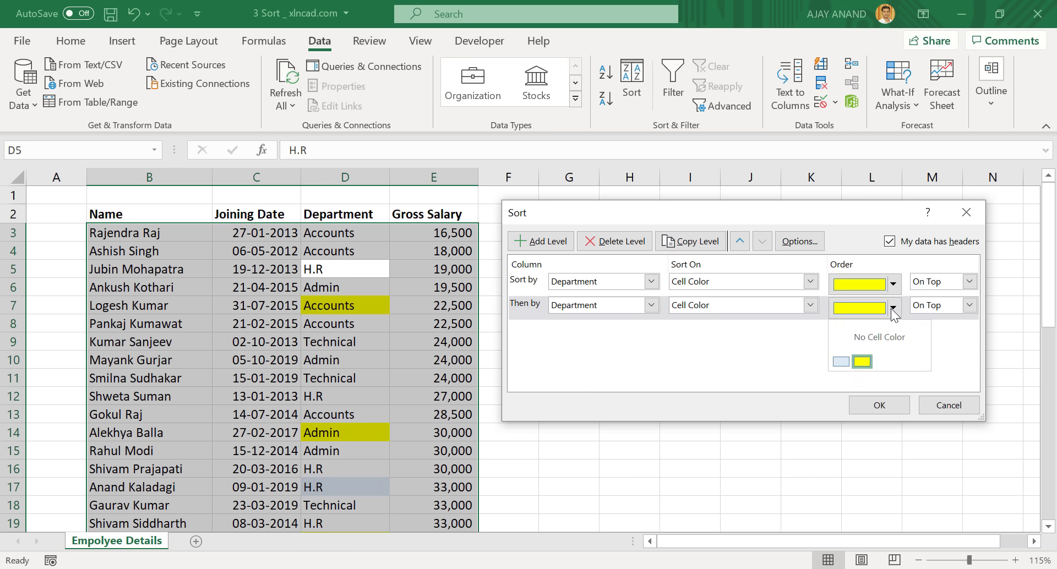
left_click(847, 363)
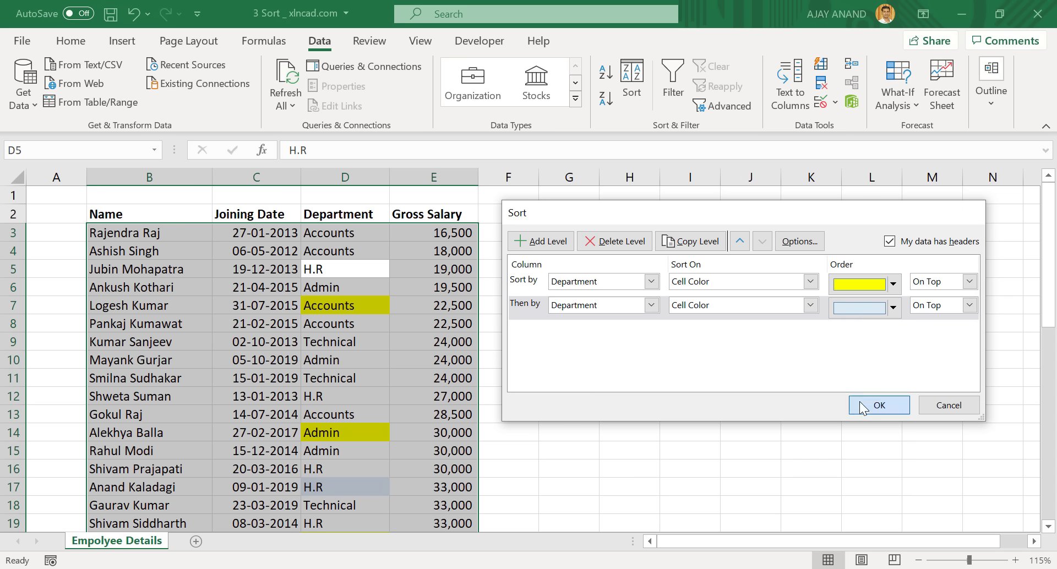
left_click(863, 409)
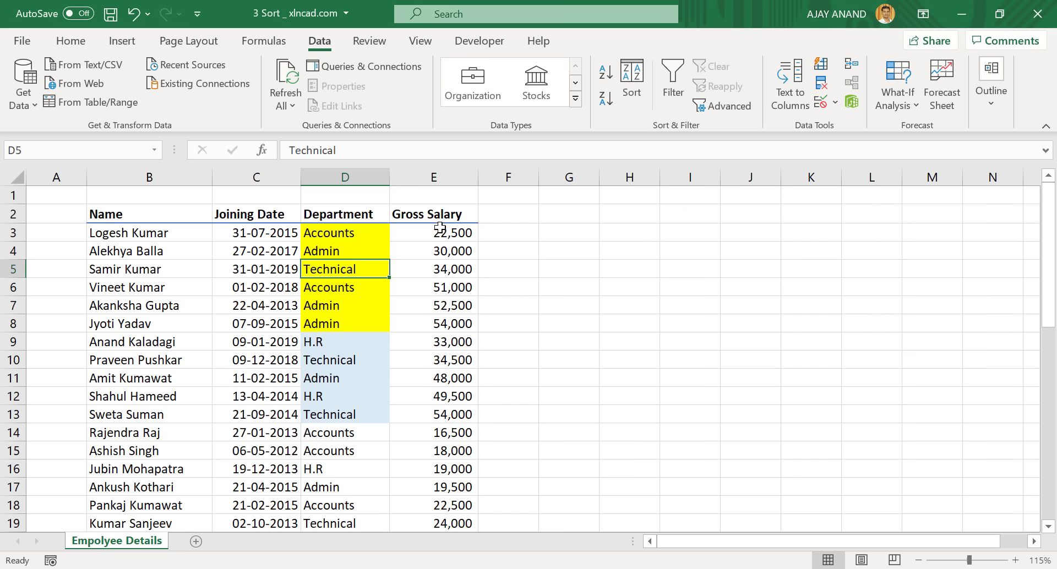
left_click_drag(440, 227, 278, 329)
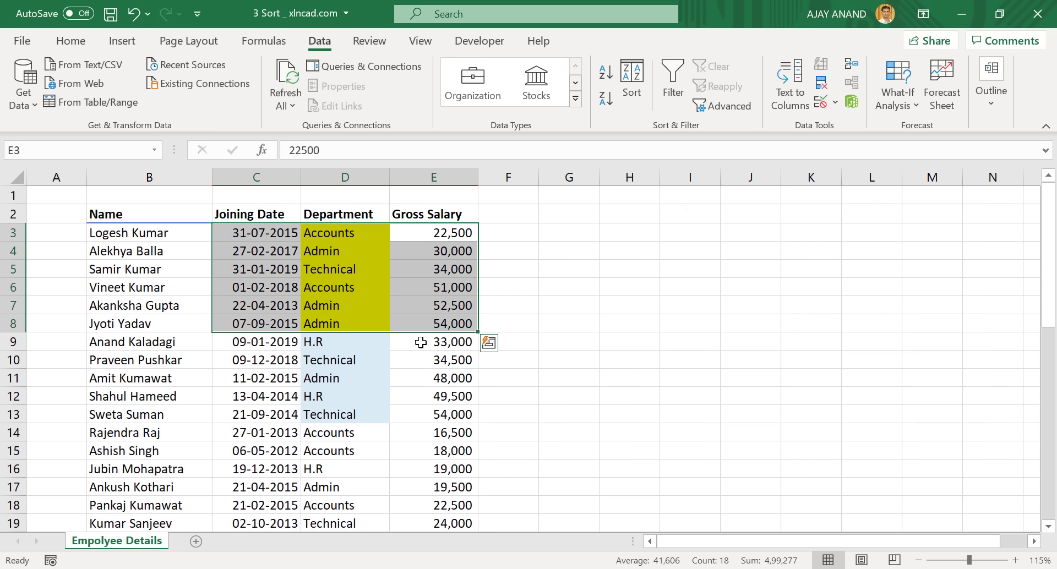
left_click_drag(421, 343, 171, 420)
scroll(342, 380, "down", 4)
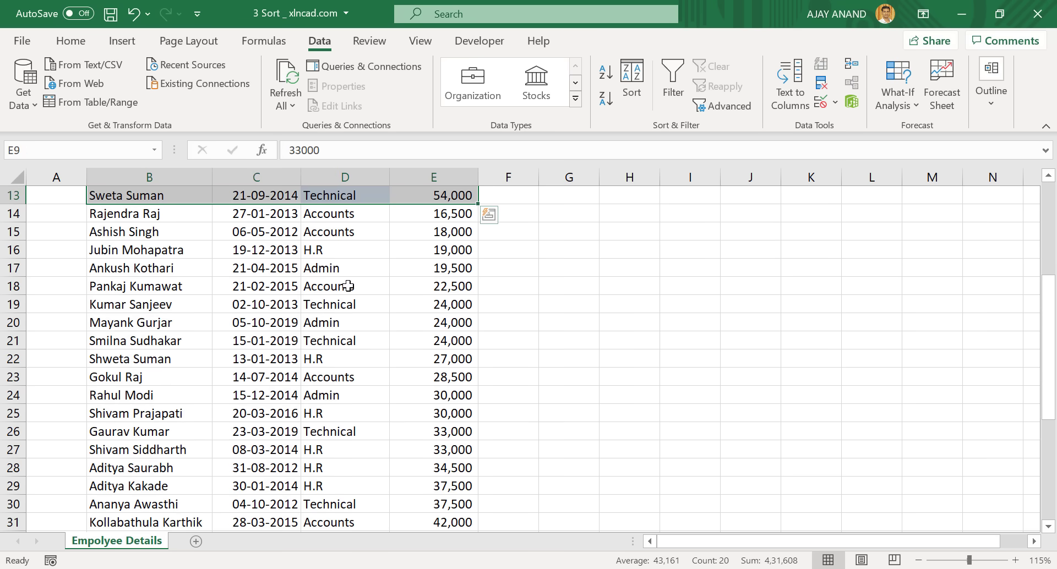
left_click_drag(349, 286, 358, 460)
scroll(359, 453, "down", 6)
scroll(360, 441, "up", 10)
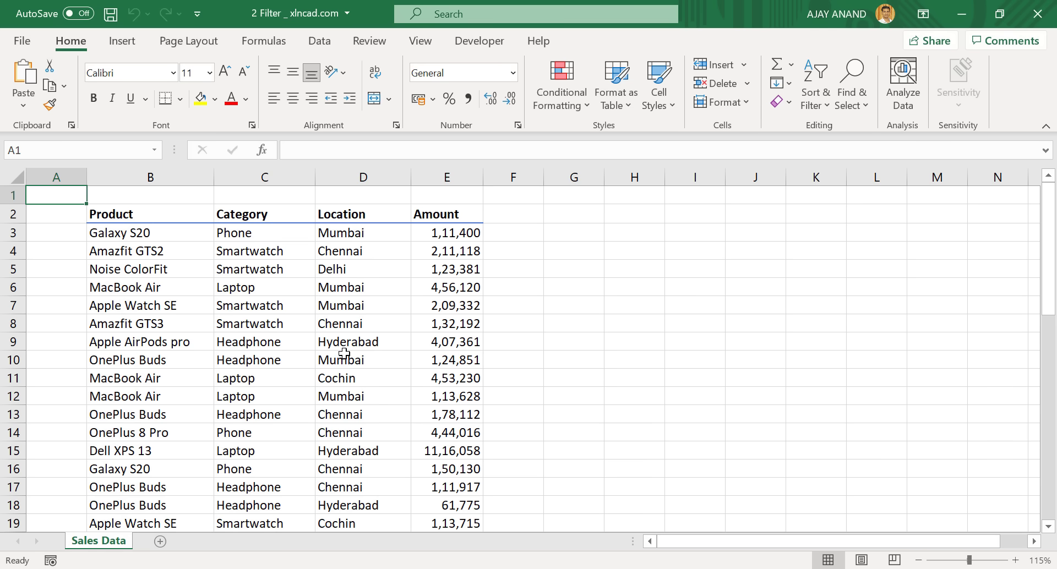
Switch to the 2 Filter workbook and examine the Product, Category, Location and Amount data on the Sales Data sheet.
left_click_drag(142, 269, 148, 396)
left_click_drag(366, 286, 371, 433)
scroll(374, 397, "down", 3)
scroll(373, 397, "down", 6)
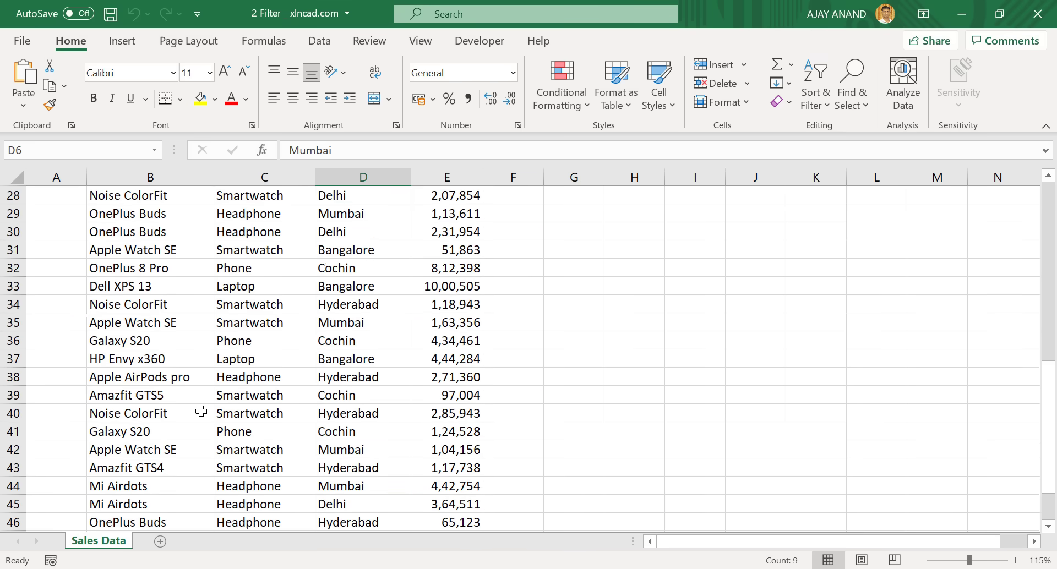
scroll(406, 411, "up", 9)
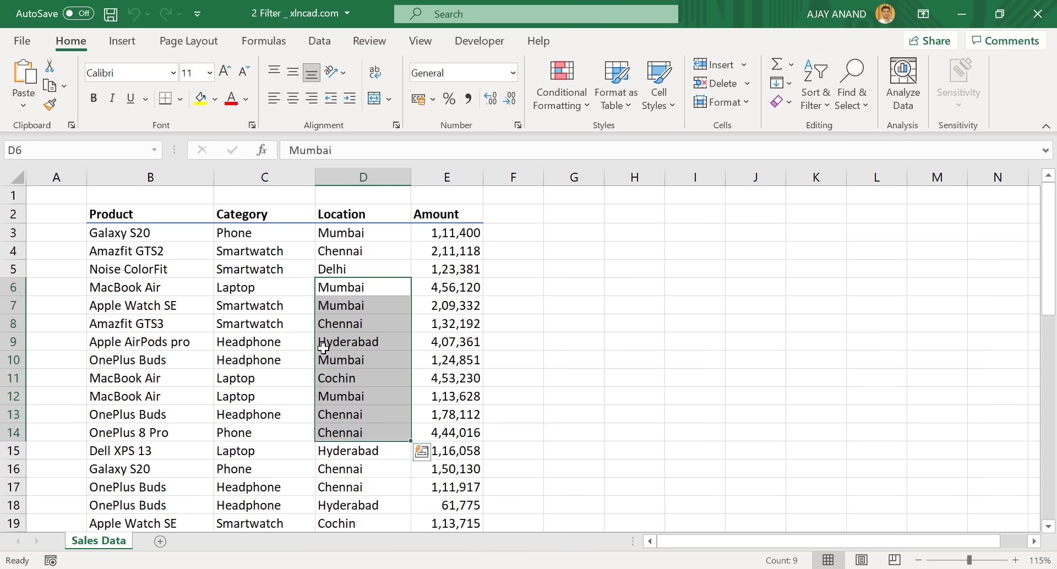
left_click(363, 293)
left_click(359, 322)
left_click(354, 393)
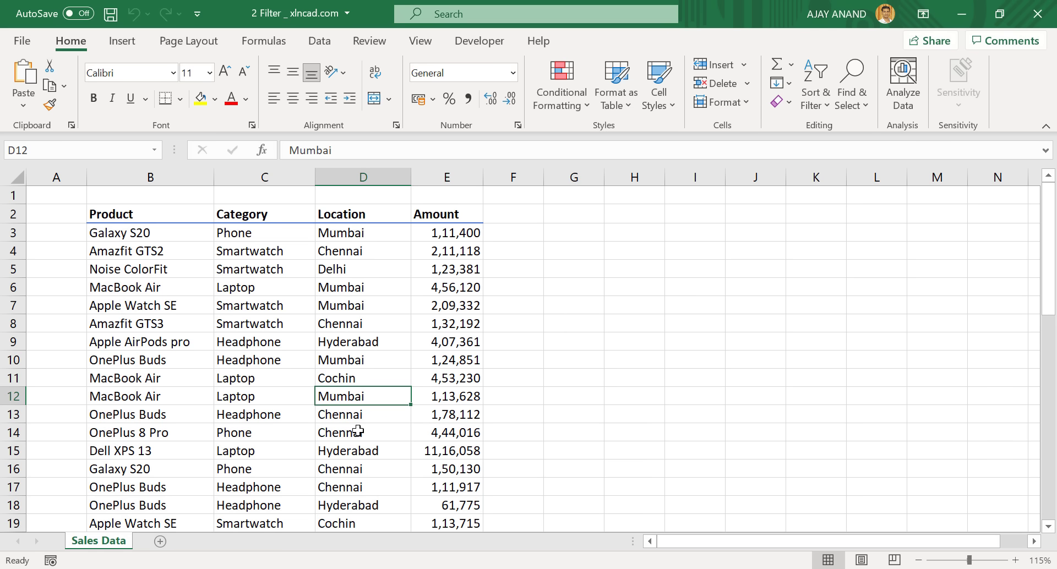
left_click(576, 378)
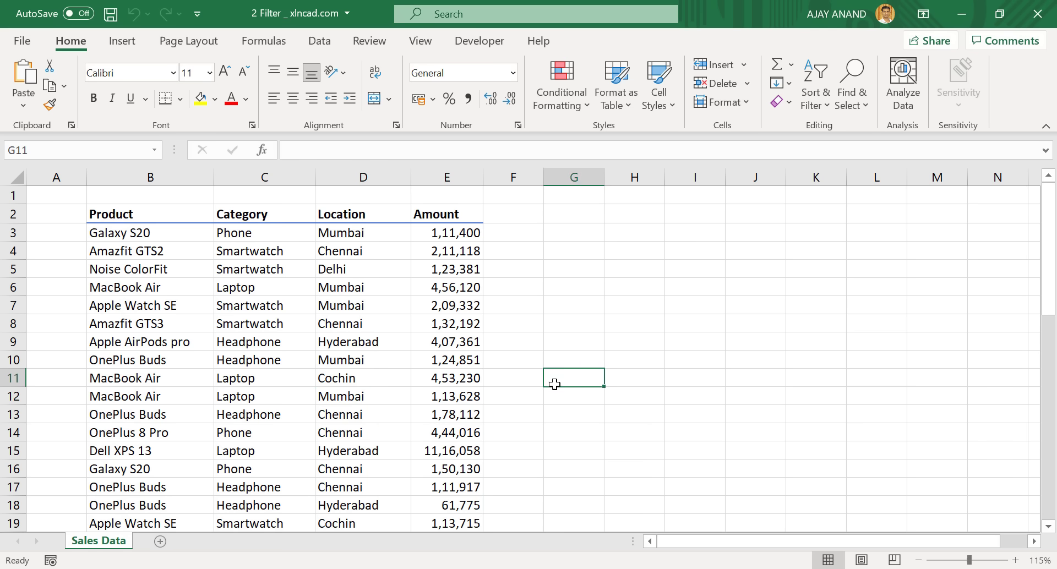
Turn on filtering for the header row of the sales table.
left_click(287, 345)
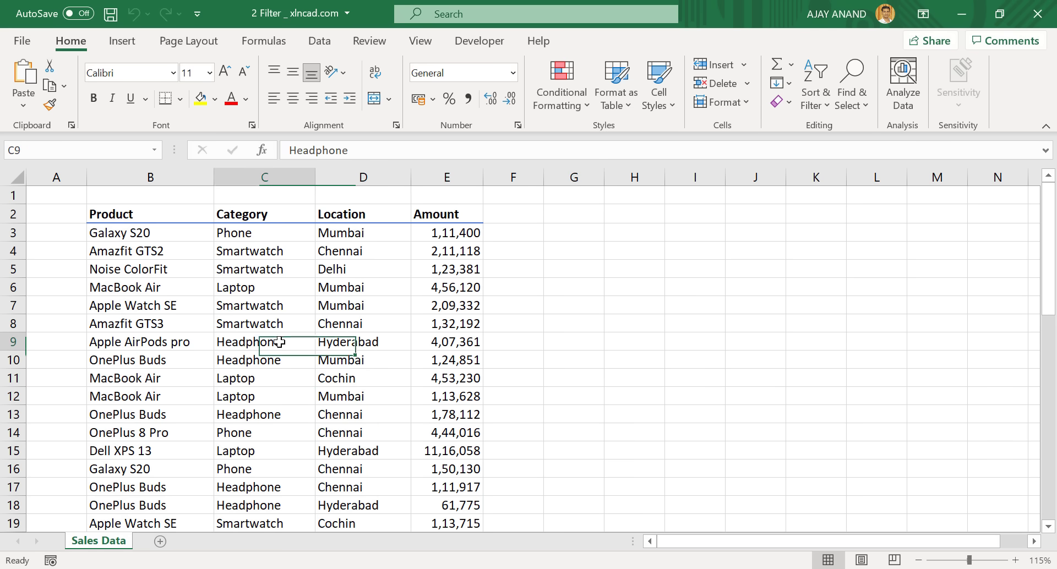
left_click(325, 43)
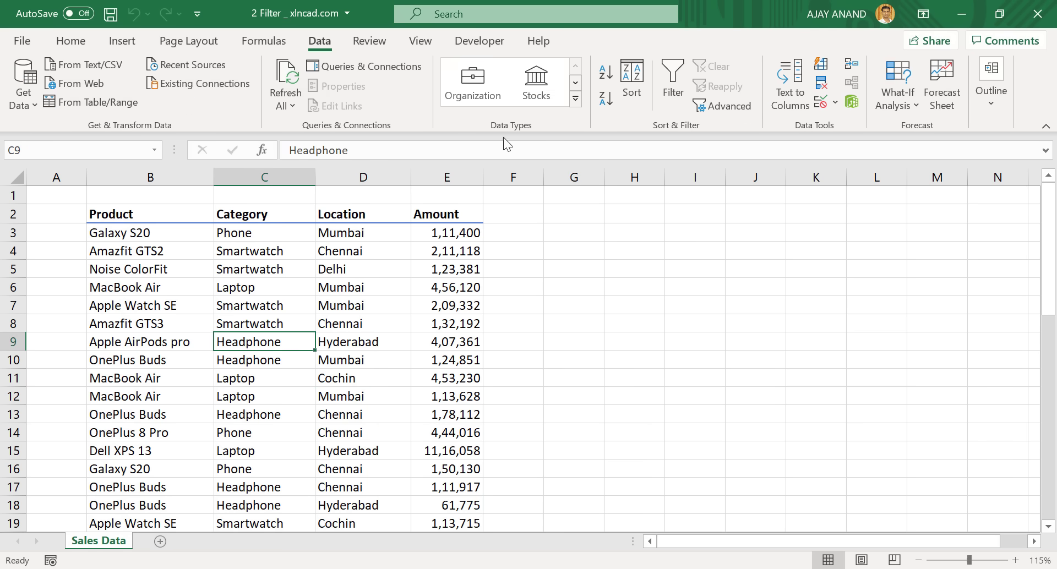
left_click(668, 94)
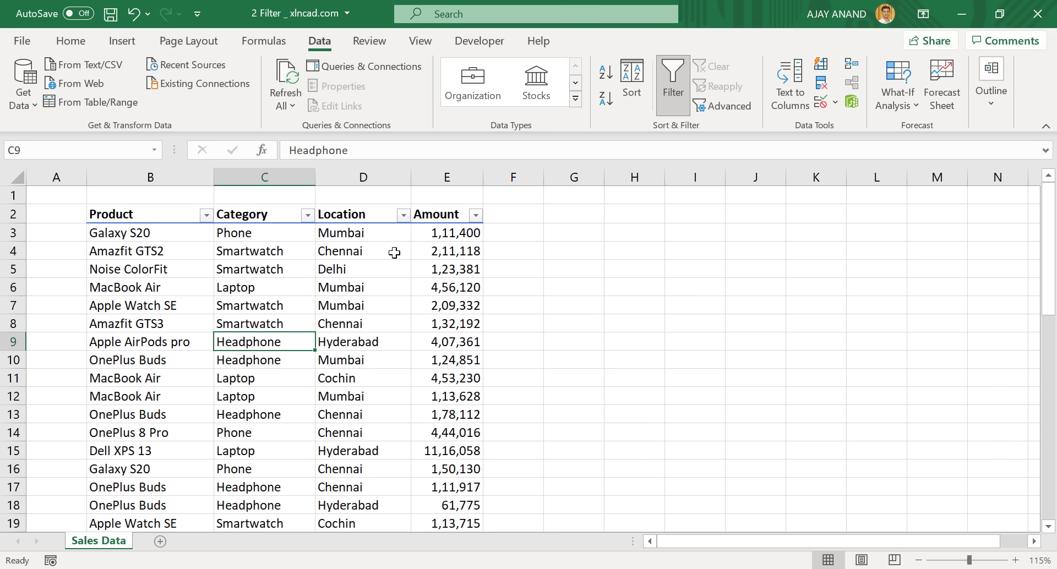
Filter the Location column to show only Mumbai, and review the matching sales rows.
left_click(404, 216)
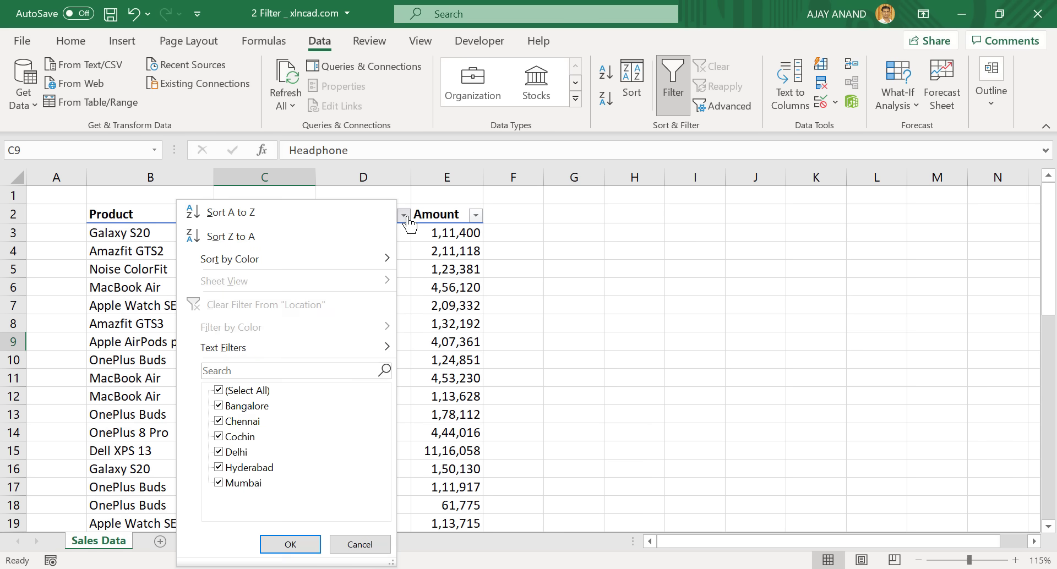
left_click(250, 393)
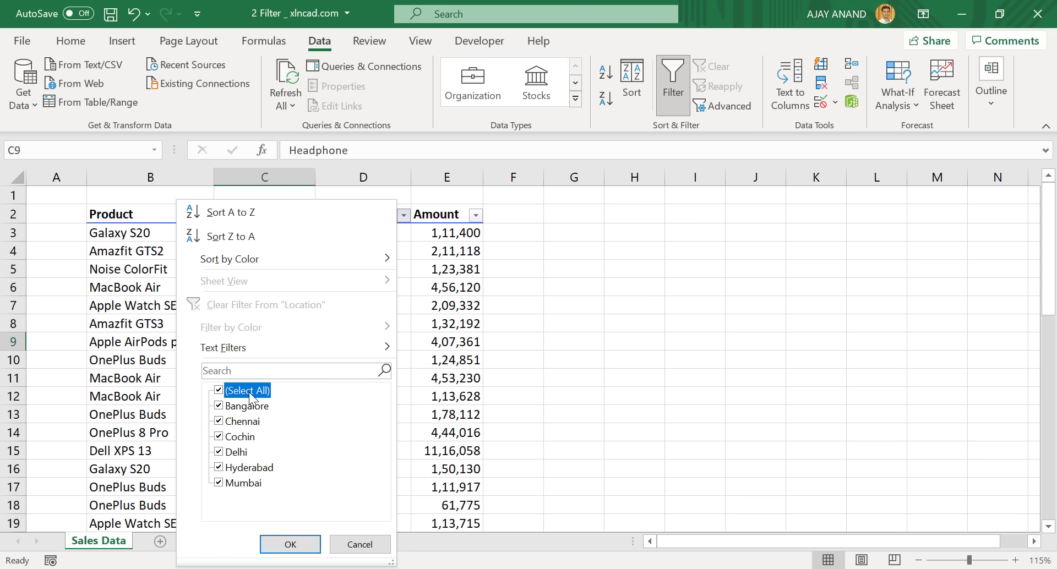
left_click(246, 484)
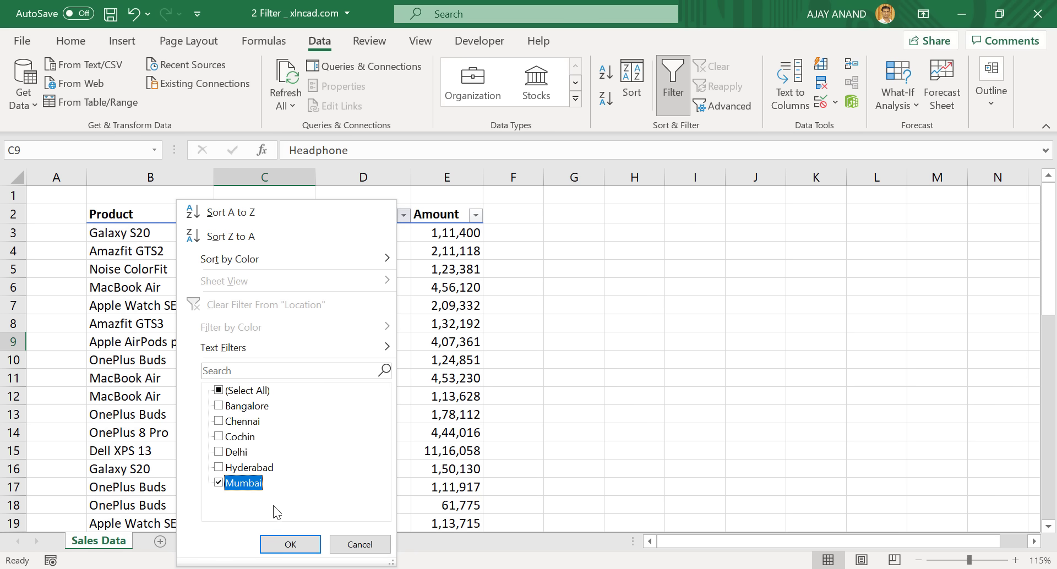
left_click(285, 542)
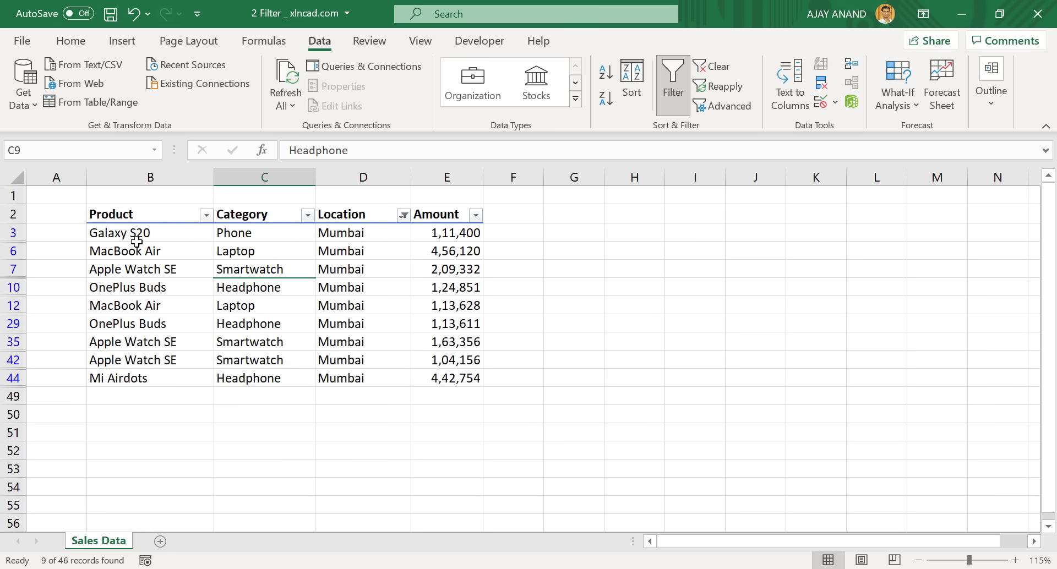
left_click_drag(446, 235, 172, 380)
left_click(532, 440)
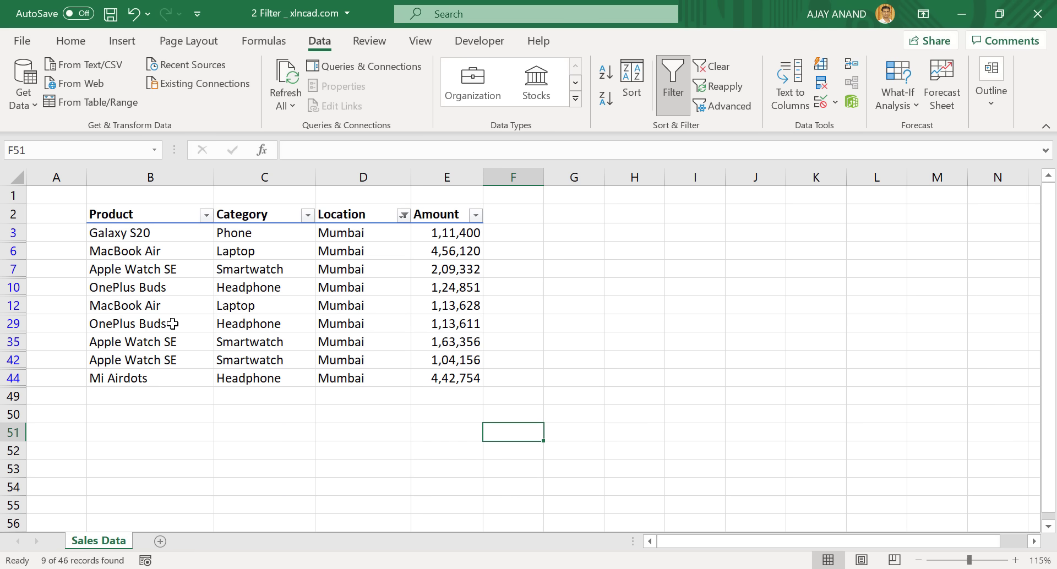
Filter the Category column to show only Smartwatch within the Mumbai rows, and review the matching records.
left_click(308, 216)
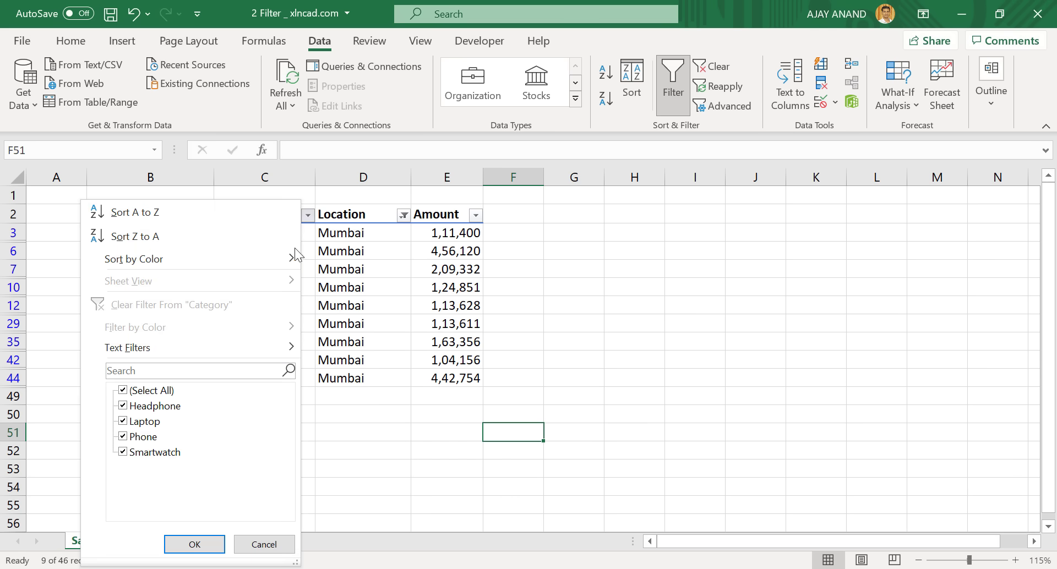
left_click(159, 392)
left_click(153, 453)
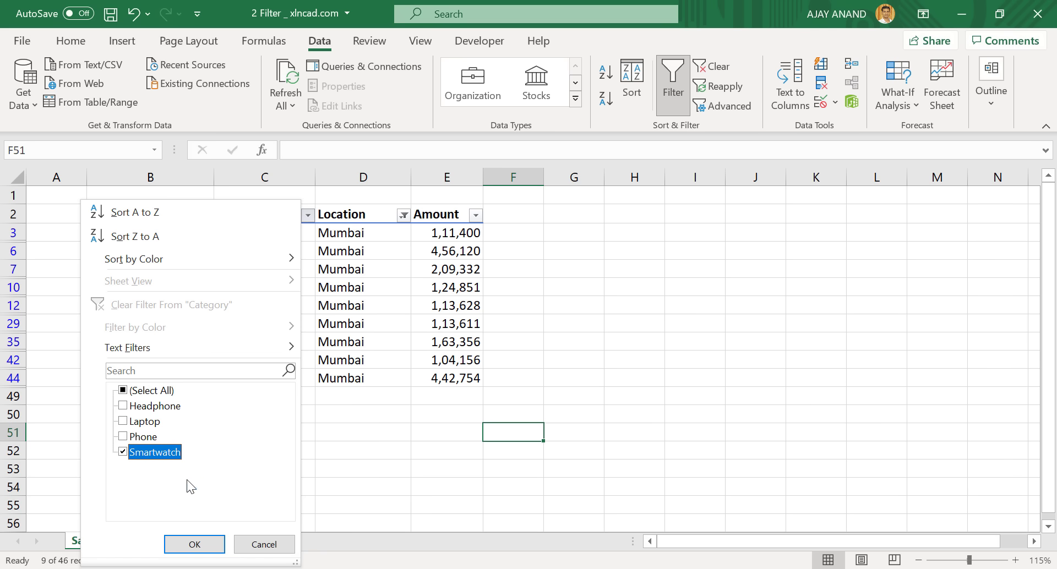
left_click(208, 546)
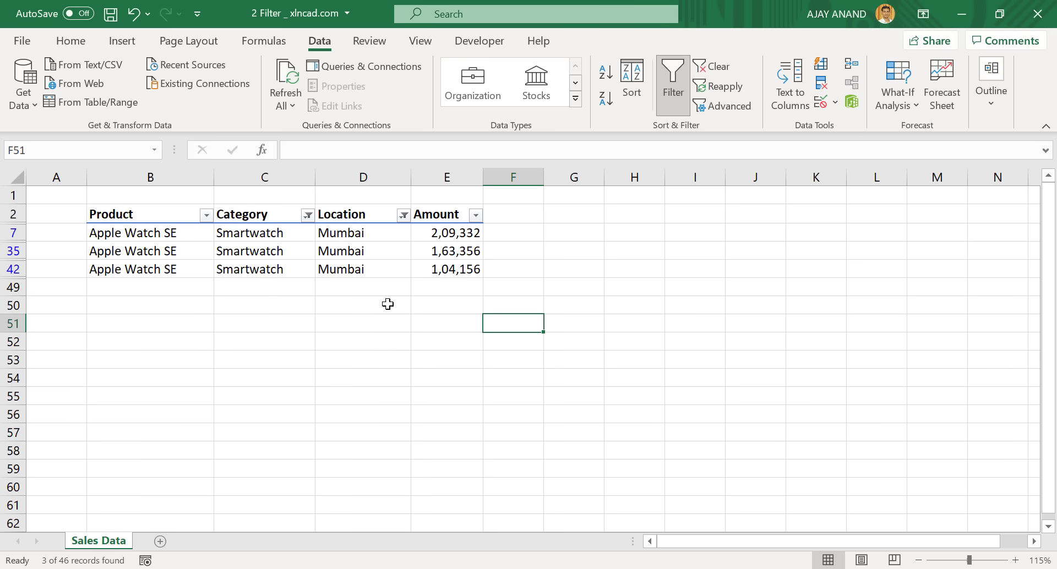
left_click_drag(451, 237, 165, 271)
left_click(498, 392)
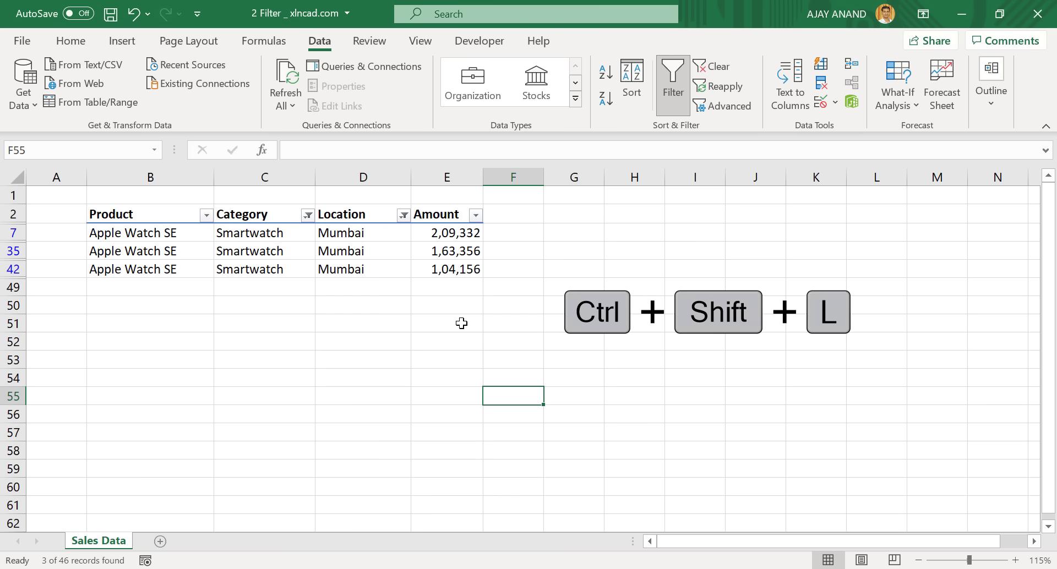
Remove all filters from the sales table, and turn filtering on again for its header row.
key("ctrl+shift+l")
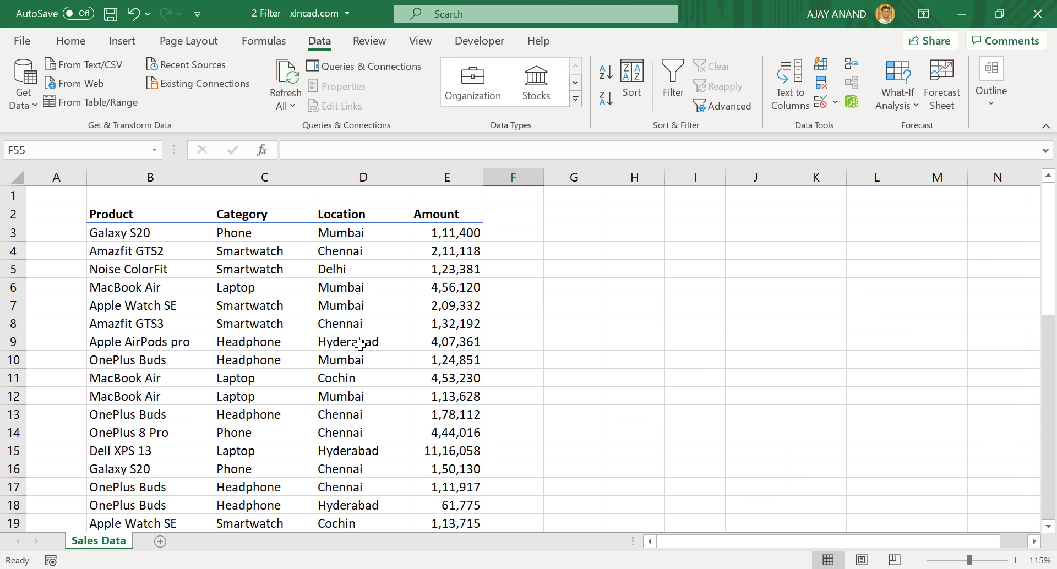
left_click(246, 323)
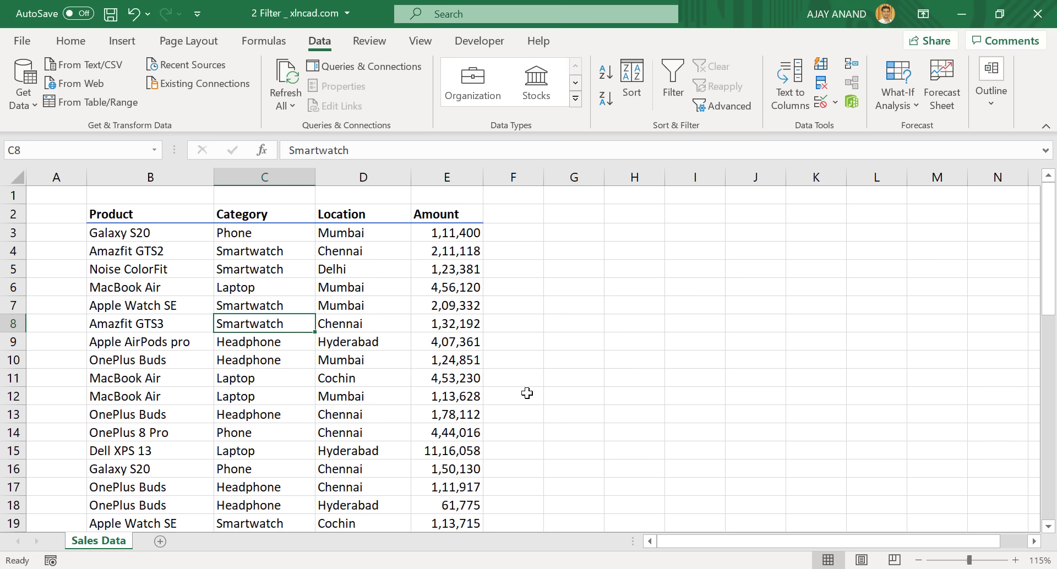
key("ctrl+shift+l")
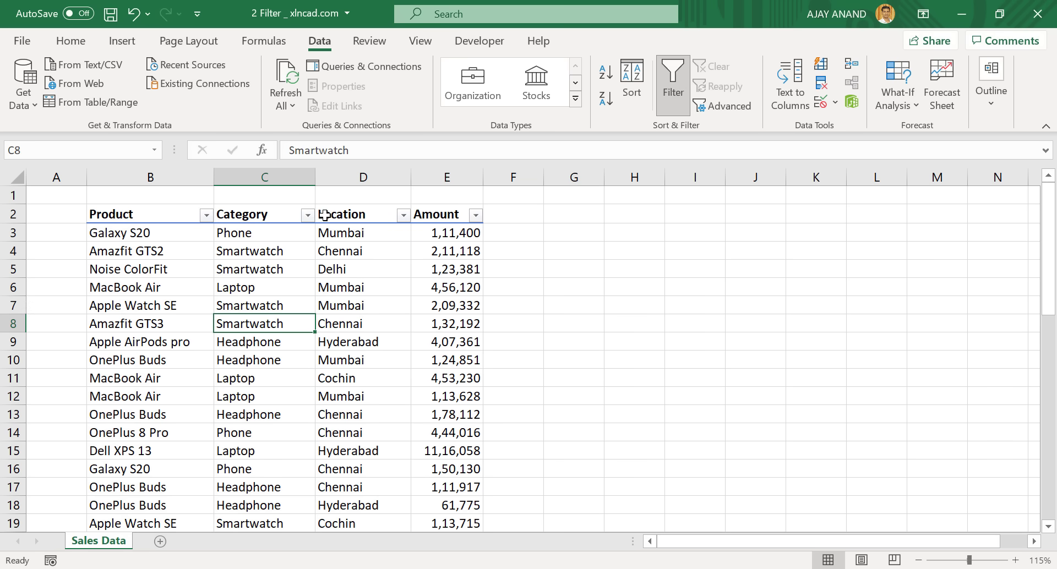
Filter the Product column of the sales table to show only Apple Watch SE.
left_click(207, 215)
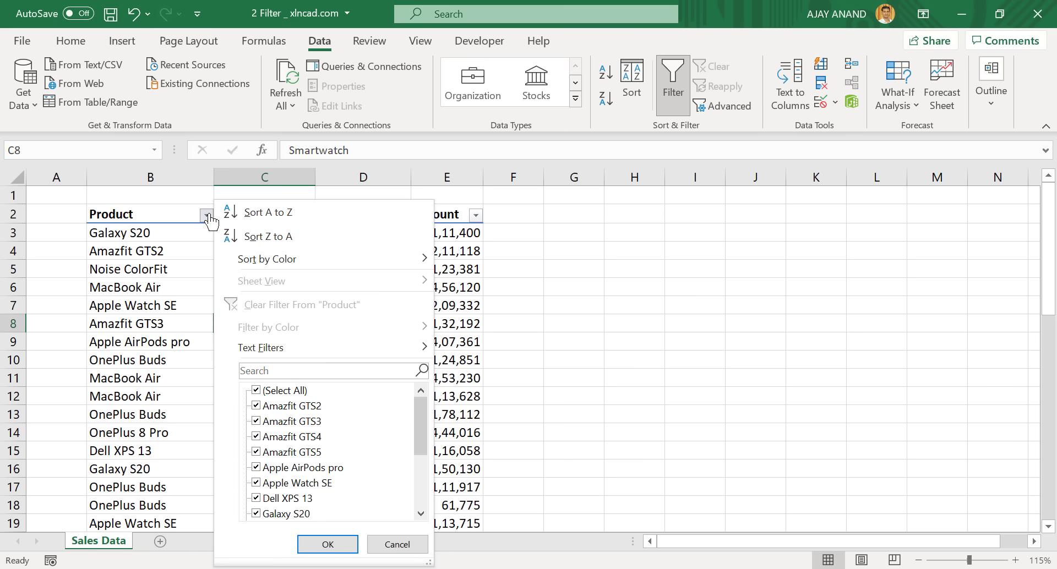
left_click(256, 390)
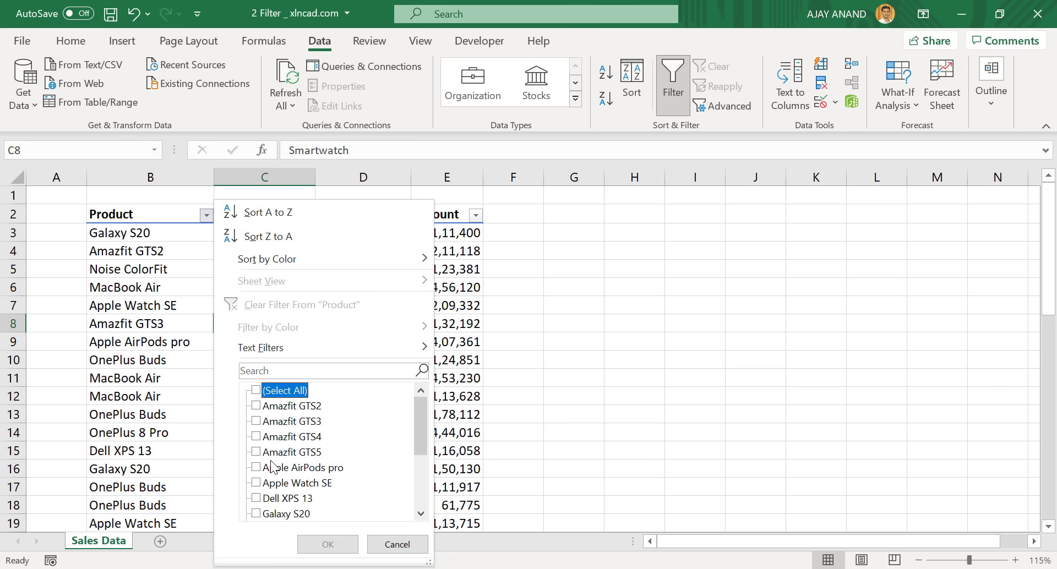
left_click(257, 484)
left_click(328, 545)
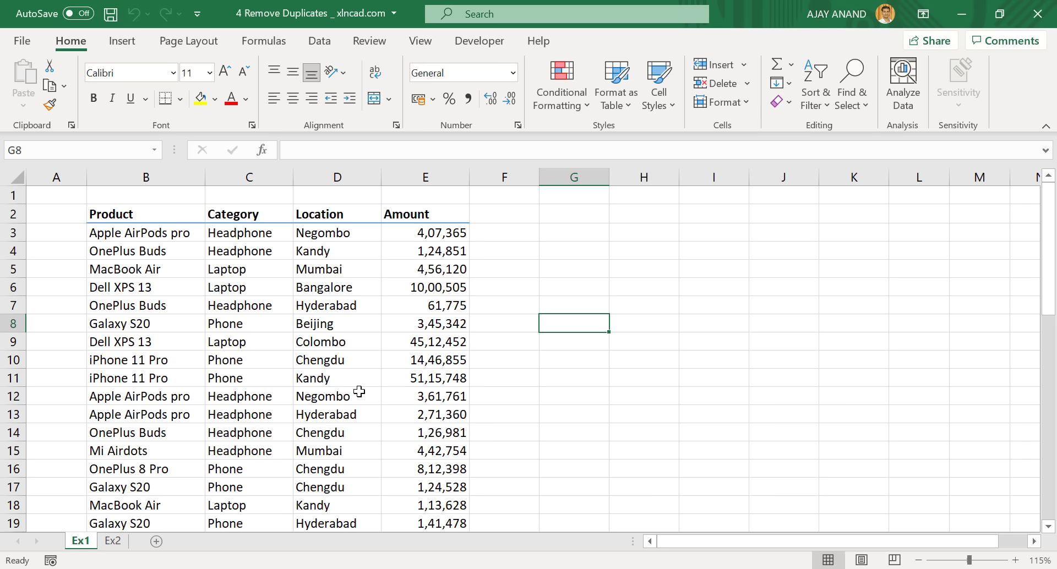
Look through the Product and Location columns of the Ex1 sheet for repeated entries.
left_click_drag(159, 306, 158, 397)
scroll(331, 361, "down", 3)
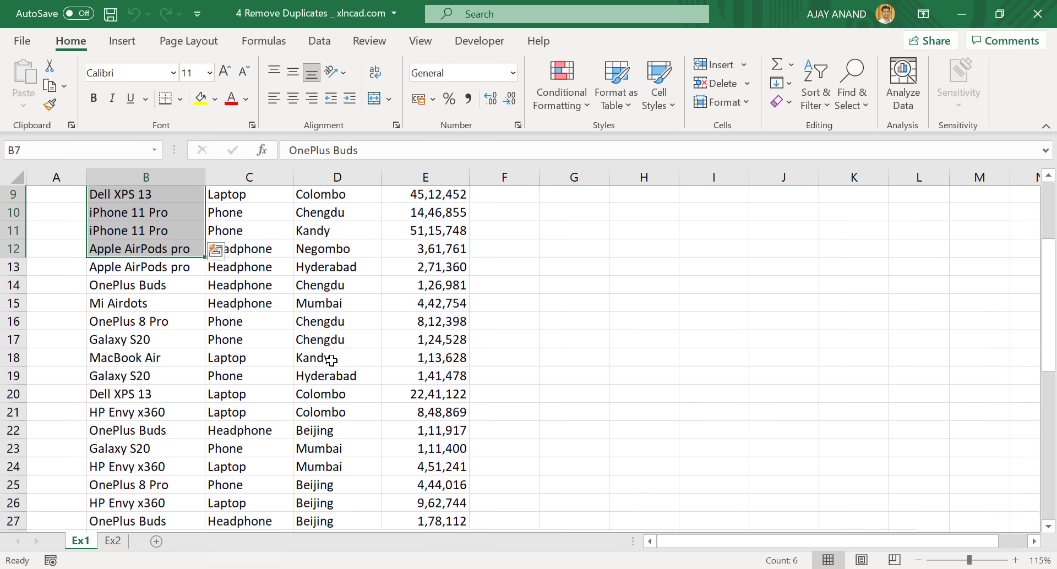
left_click_drag(332, 326, 346, 402)
scroll(331, 353, "down", 3)
left_click_drag(323, 341, 327, 413)
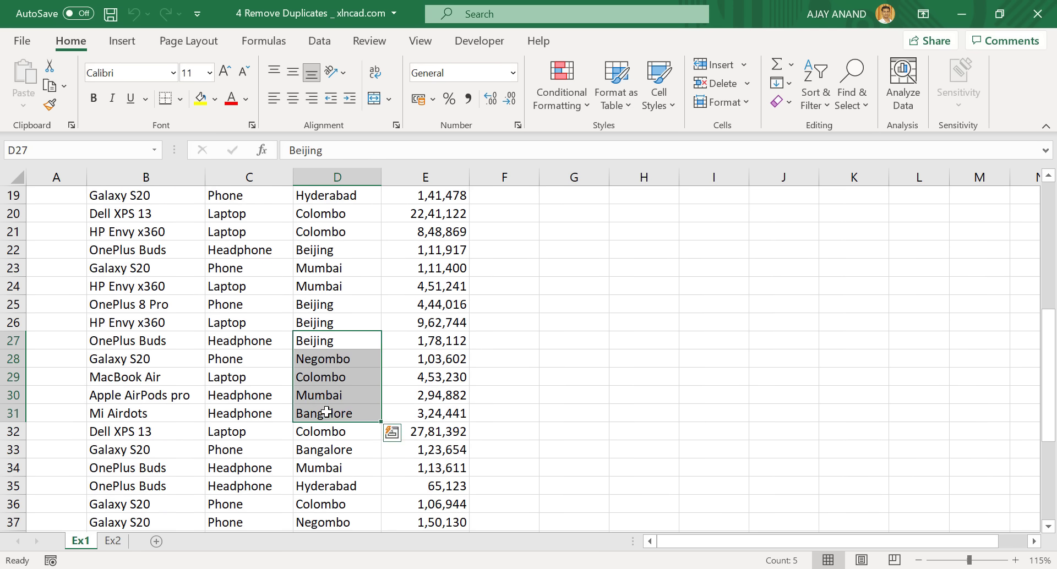
scroll(330, 416, "down", 3)
left_click_drag(332, 359, 337, 441)
scroll(337, 441, "up", 9)
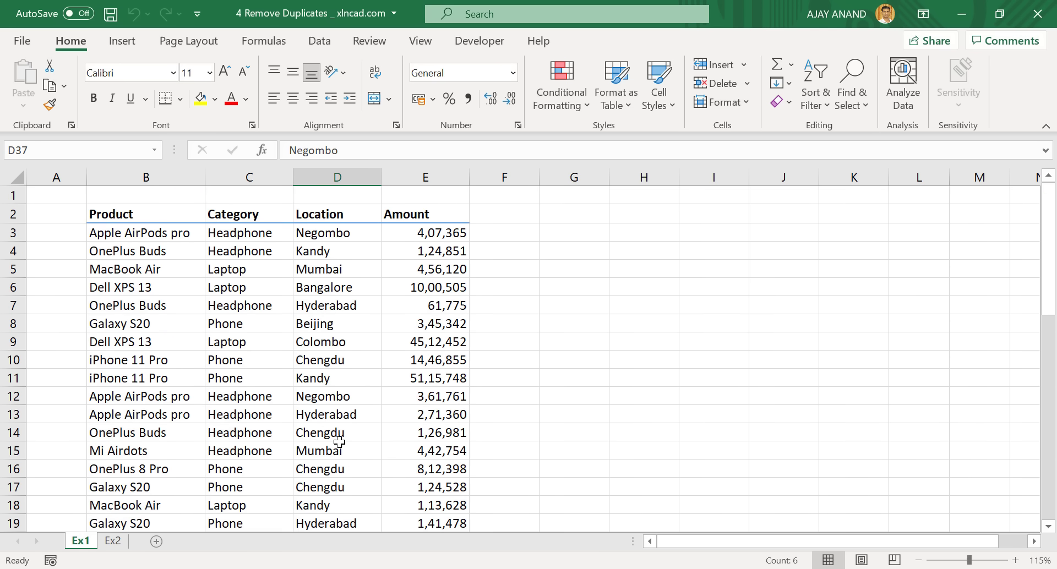
scroll(354, 396, "down", 3)
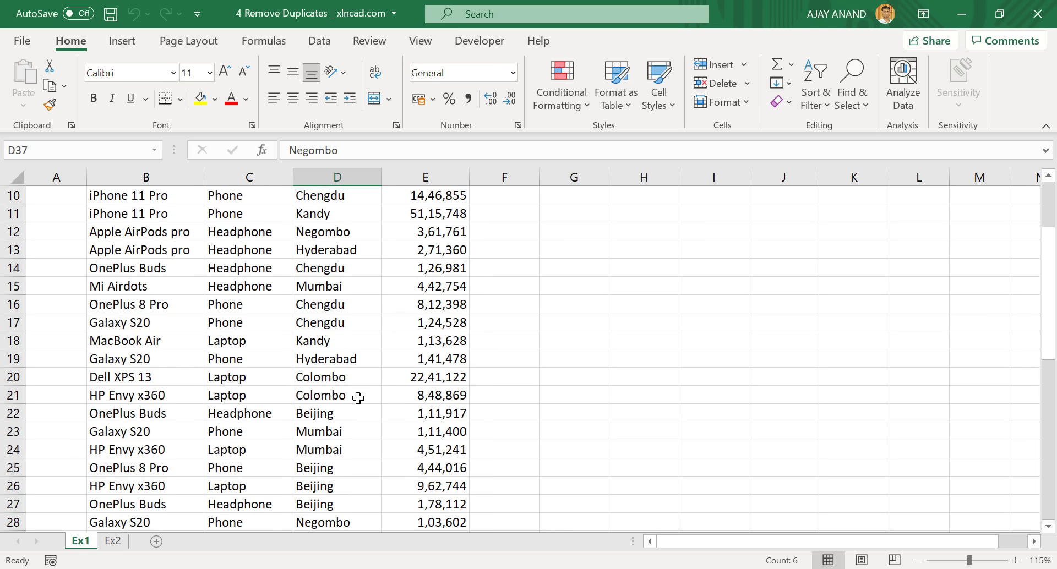
scroll(352, 380, "up", 3)
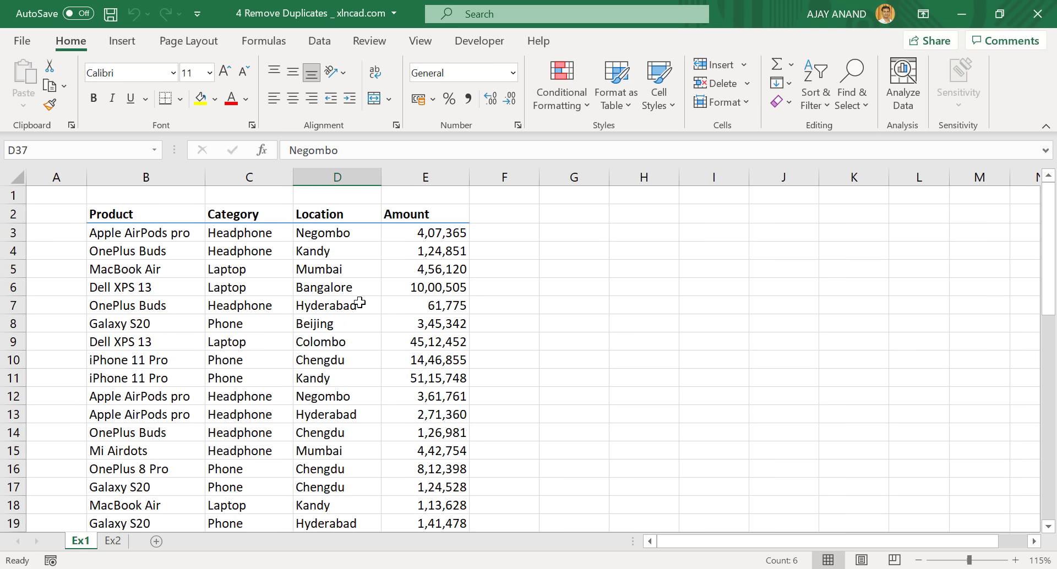
Examine the Location column row by row to identify the distinct cities in the sales list.
left_click(356, 271)
left_click(353, 288)
left_click(352, 307)
left_click(350, 323)
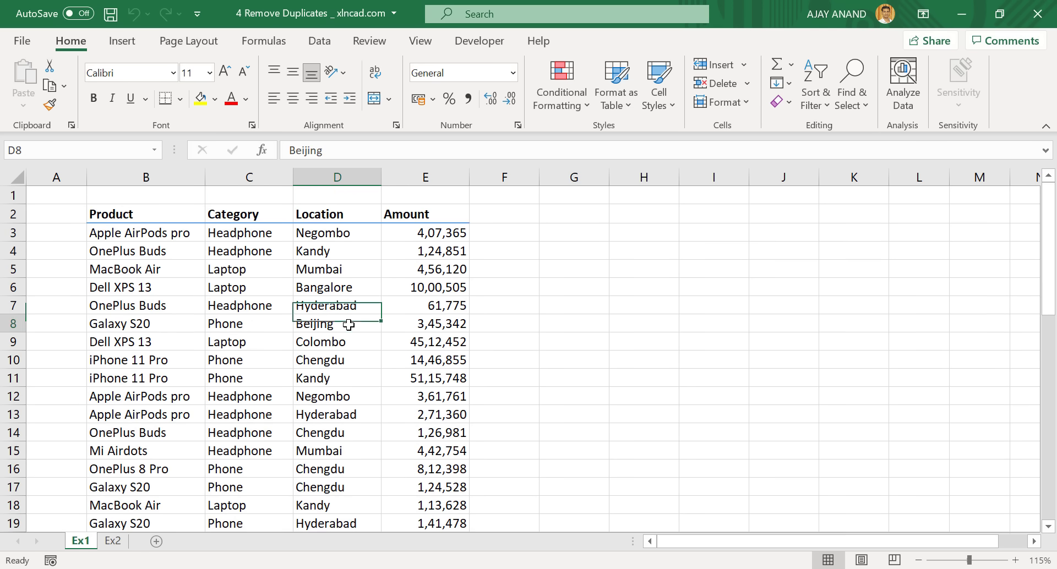
scroll(348, 349, "down", 2)
scroll(348, 349, "down", 2)
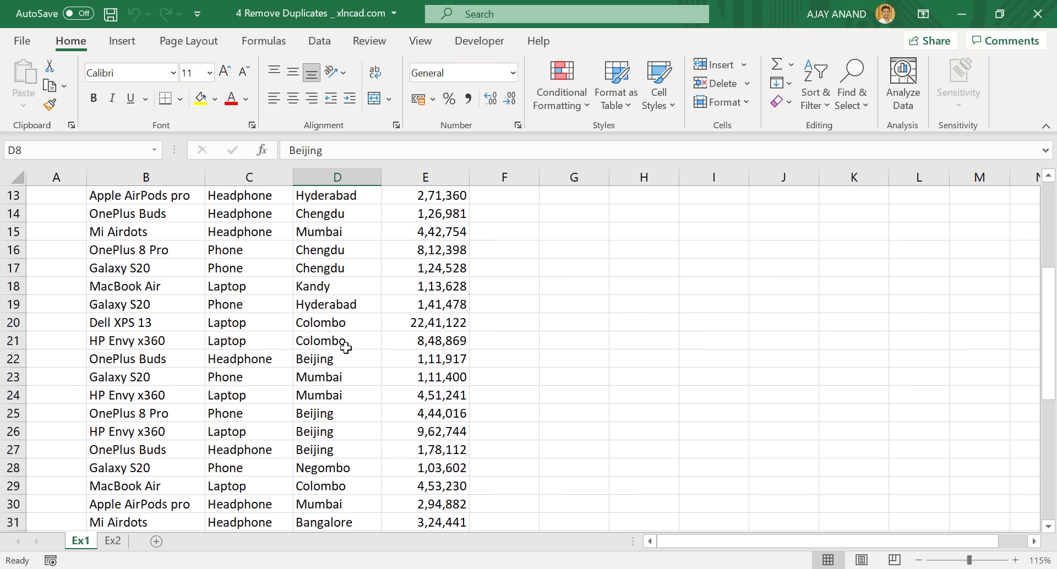
left_click(345, 309)
left_click(348, 326)
scroll(352, 354, "down", 2)
left_click_drag(334, 305, 338, 340)
scroll(347, 359, "down", 4)
scroll(350, 364, "up", 4)
scroll(351, 363, "up", 6)
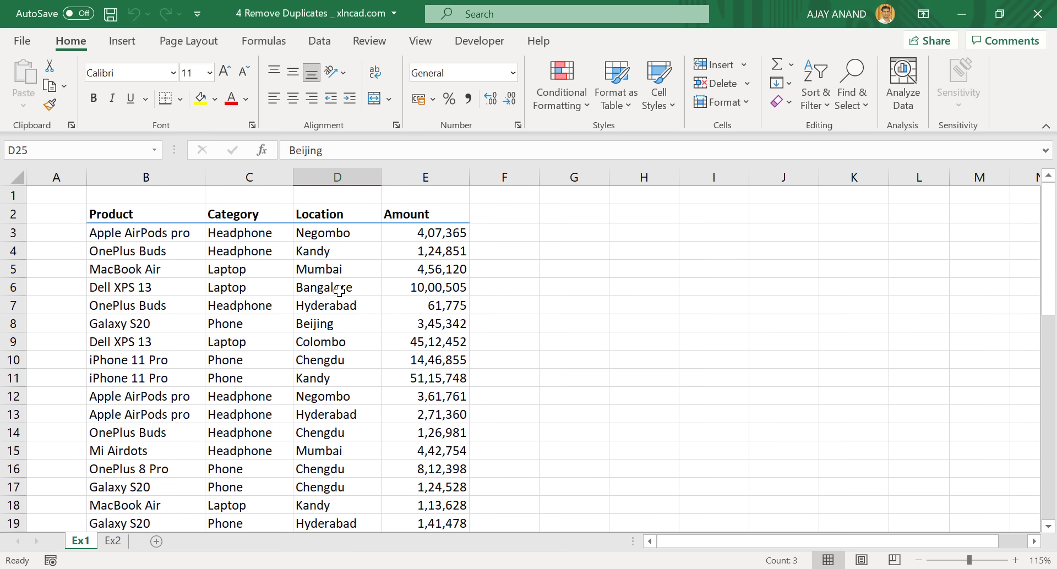
left_click_drag(342, 265, 340, 361)
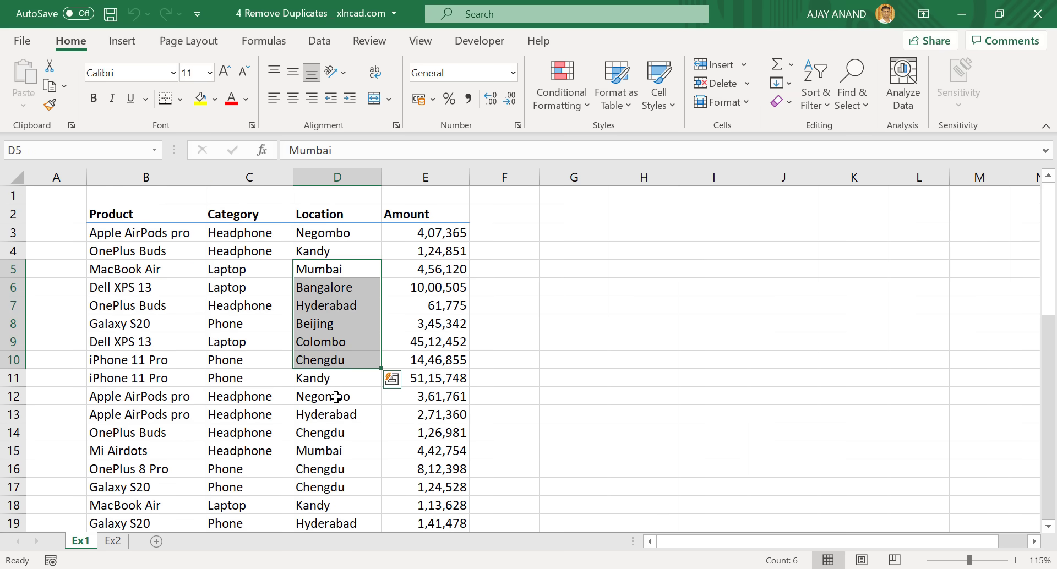
left_click(547, 392)
Copy the entire Location column D and paste it into empty column H.
left_click(341, 175)
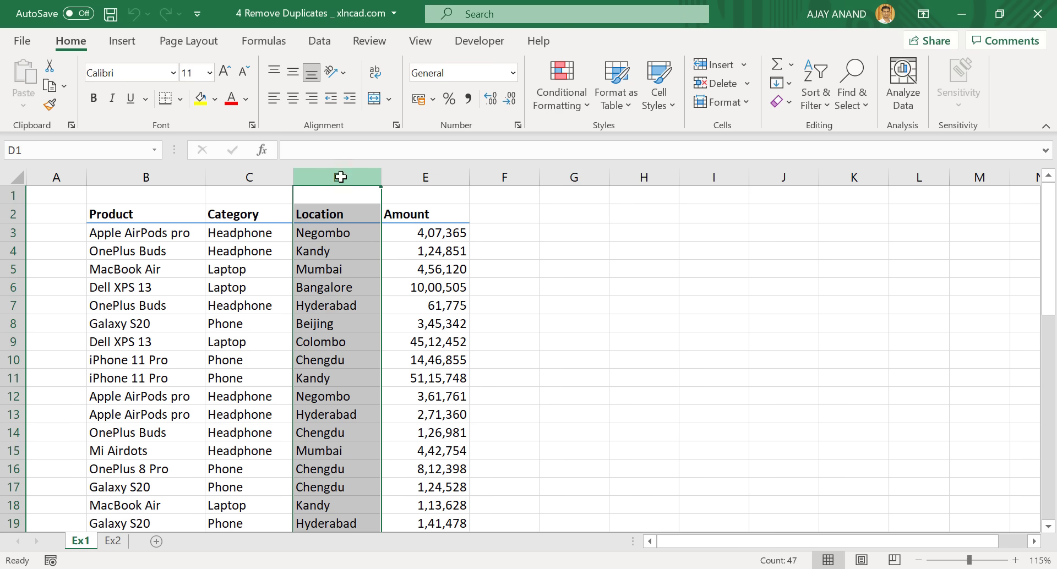
key("ctrl+c")
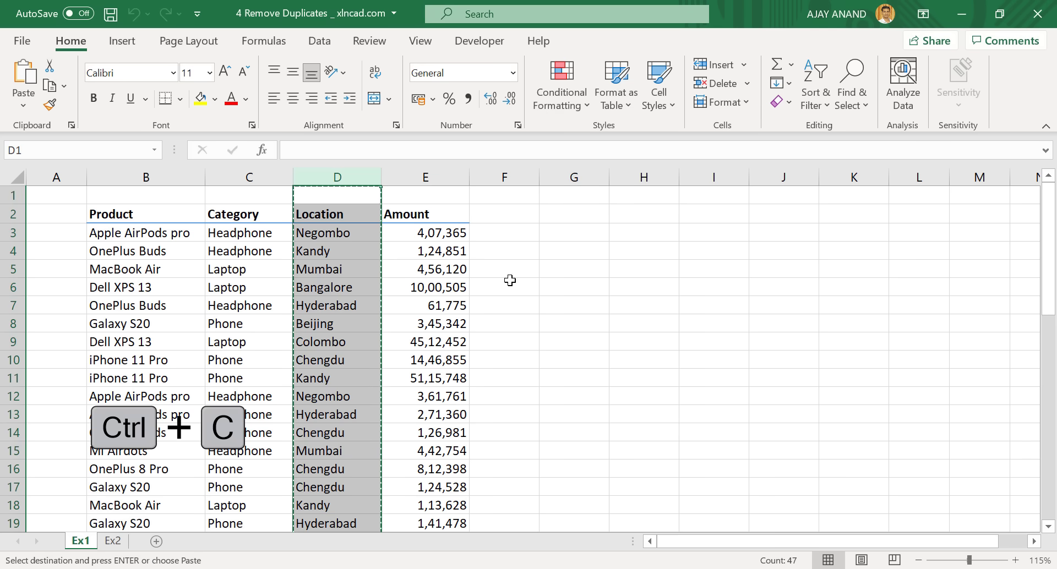
left_click(665, 175)
key("ctrl+v")
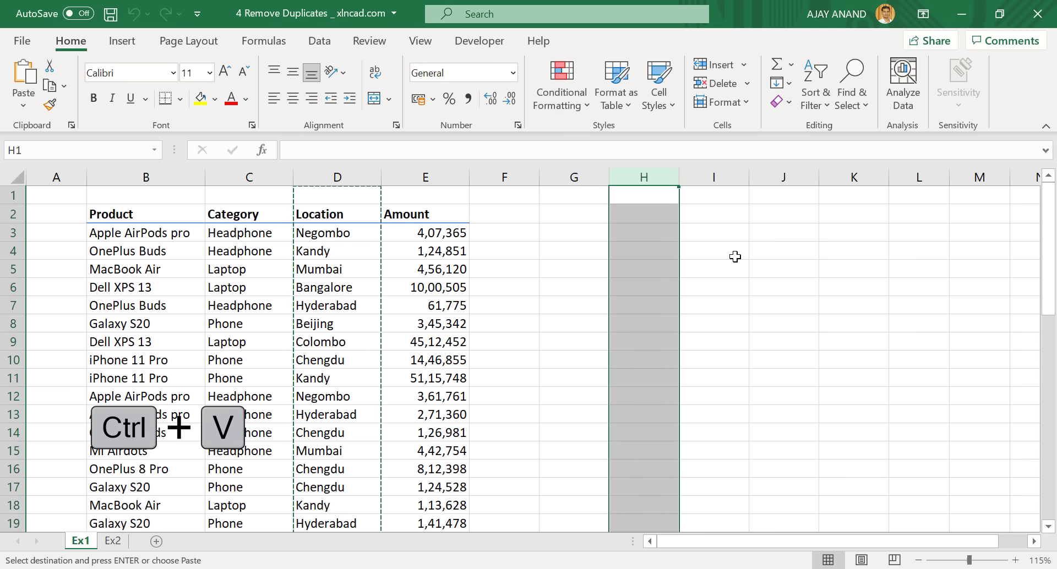
left_click(819, 355)
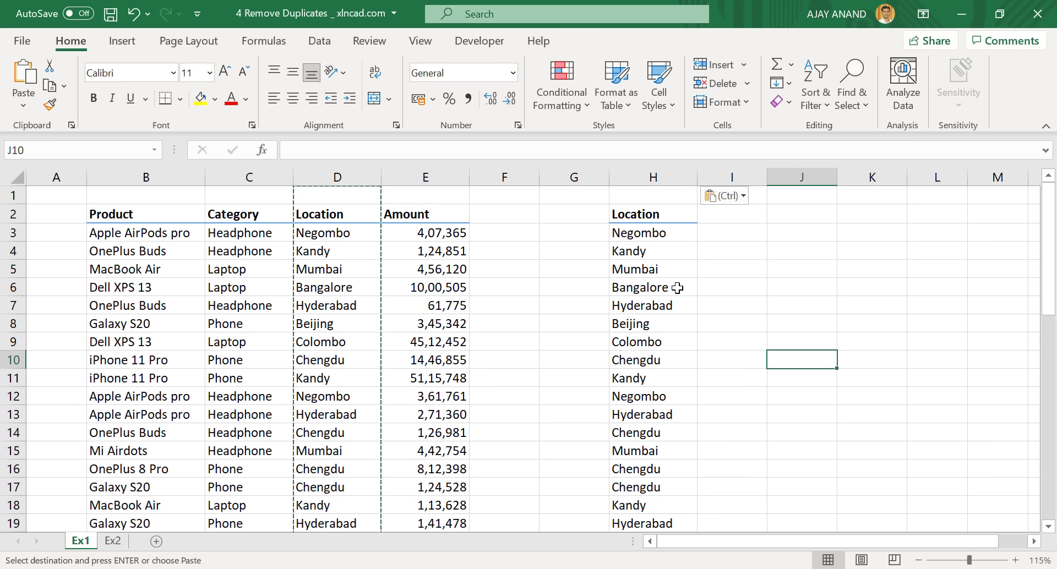
Remove duplicates from the Location list in column H, treating the first row as a header, and review the remaining cities.
left_click(643, 326)
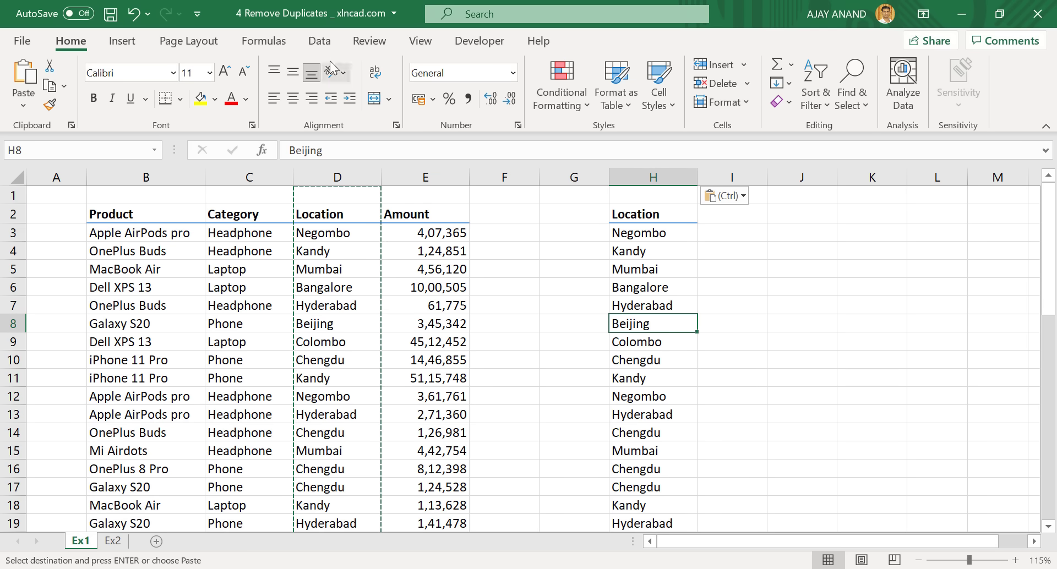
left_click(319, 40)
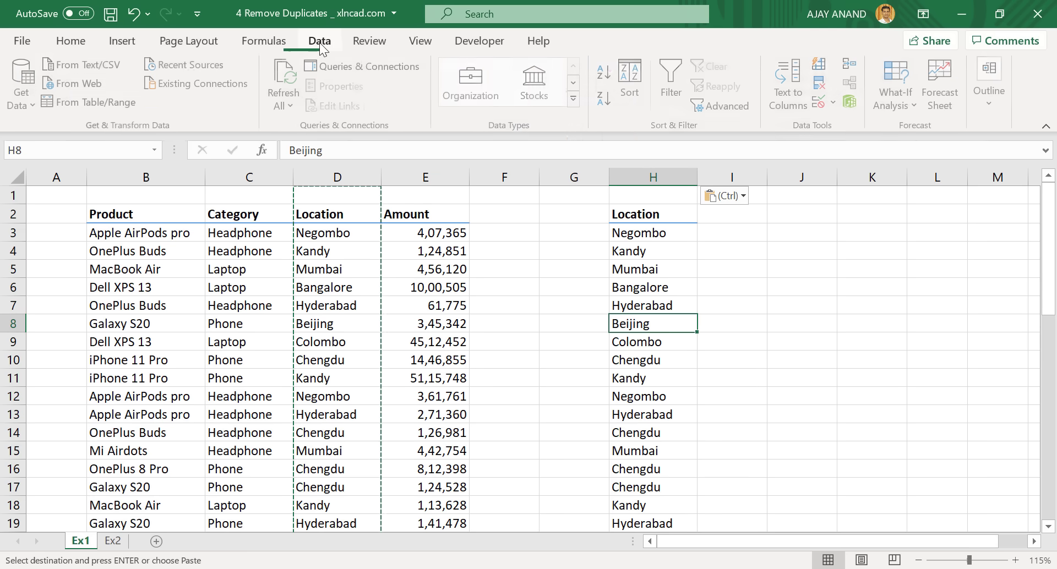
left_click(820, 85)
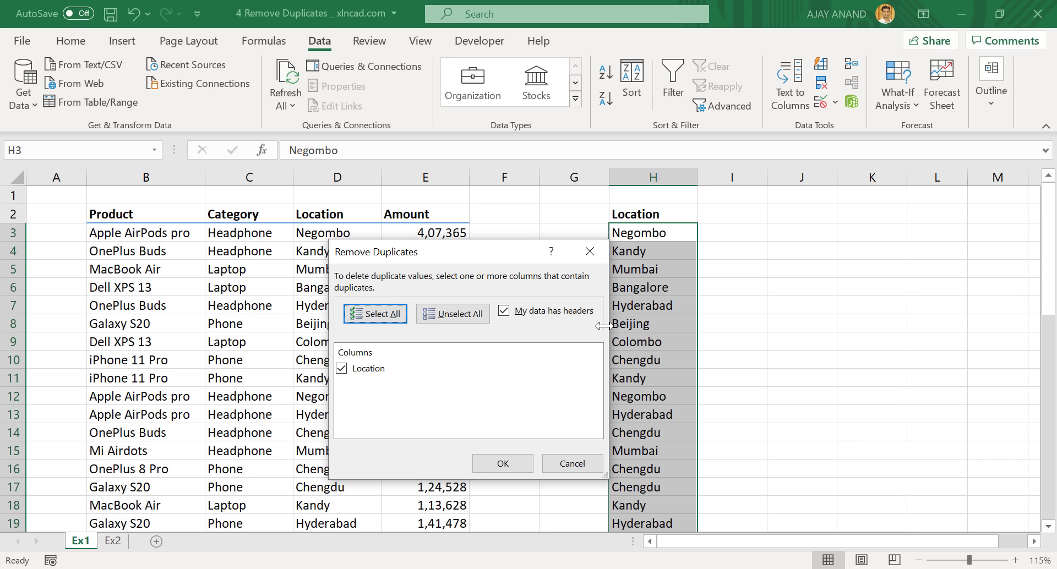
left_click_drag(494, 253, 437, 220)
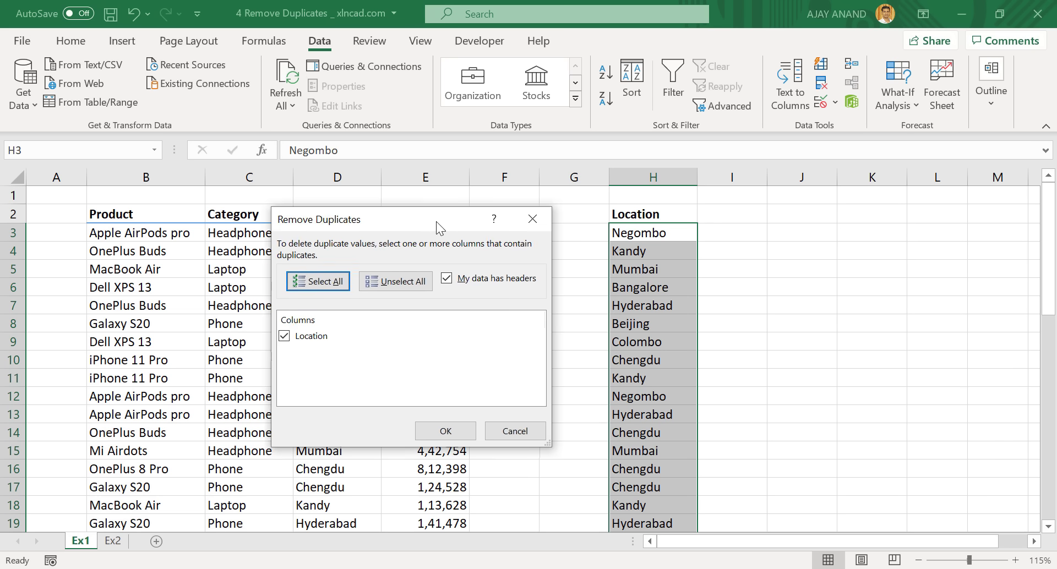
left_click(462, 432)
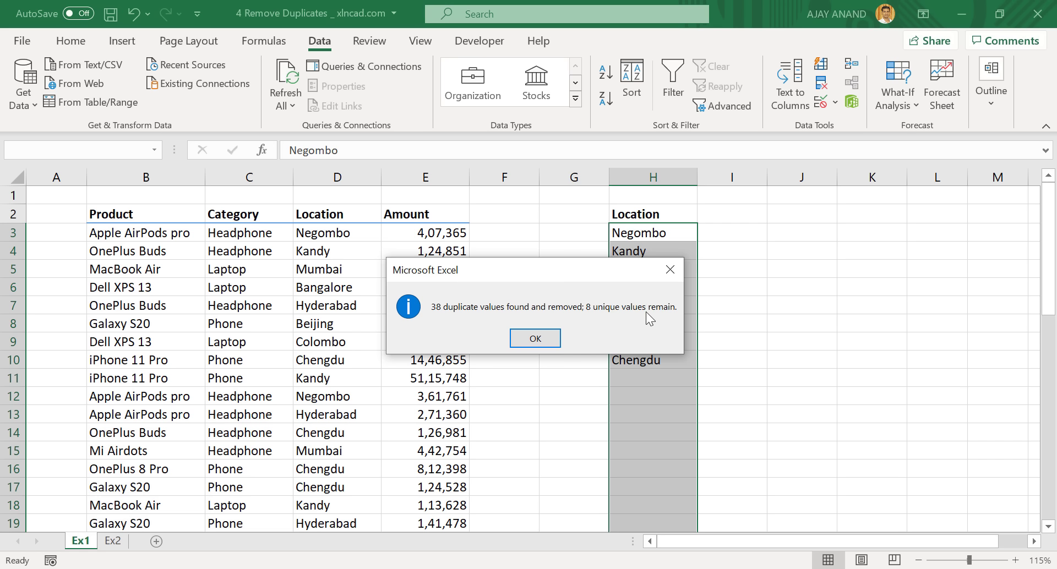
left_click(563, 343)
left_click(653, 324)
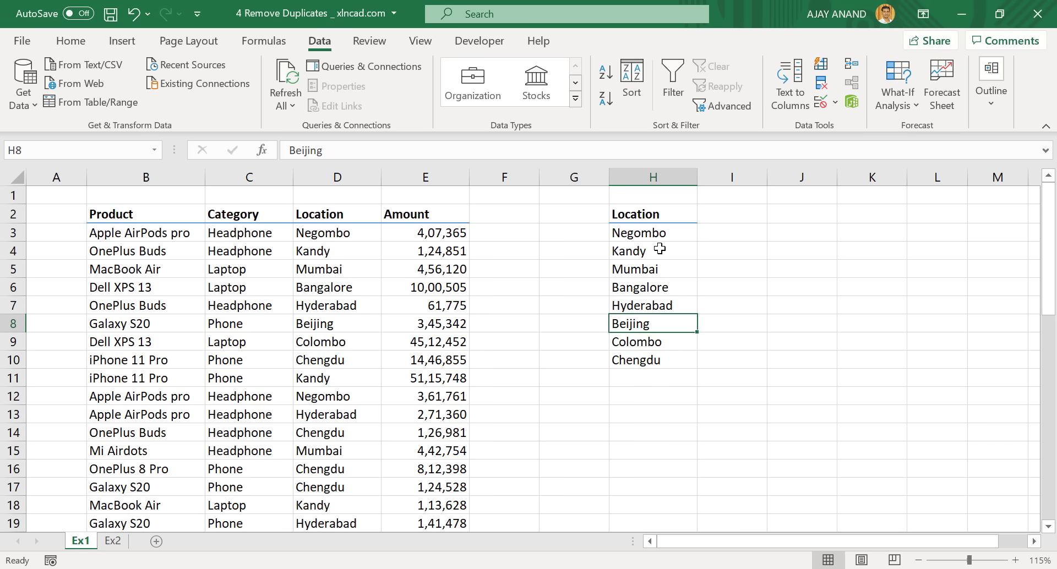
left_click_drag(659, 252, 663, 340)
left_click(705, 289)
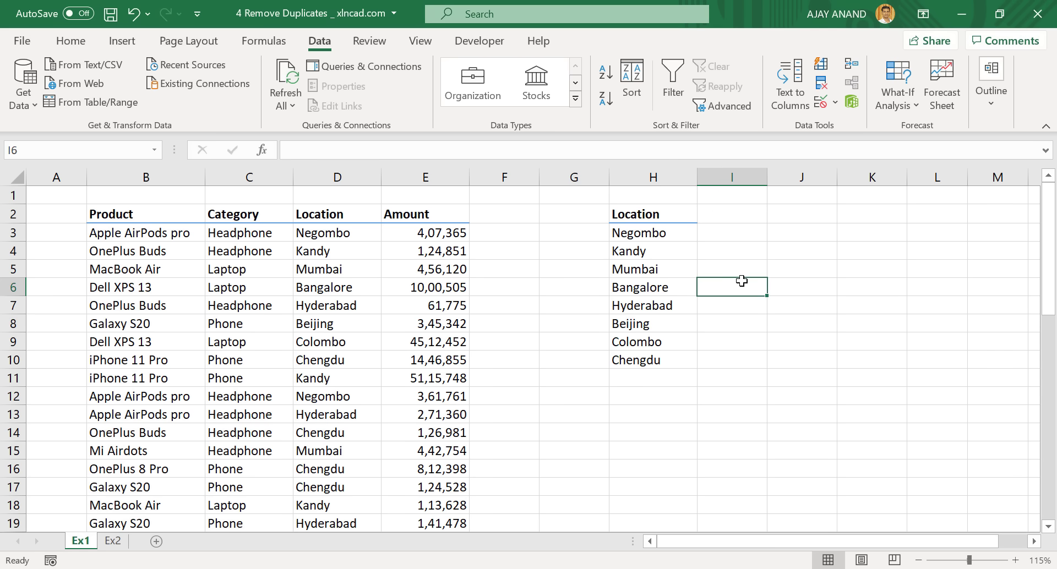
Switch to the Ex2 sheet and examine its bill records for repeated rows.
left_click(117, 541)
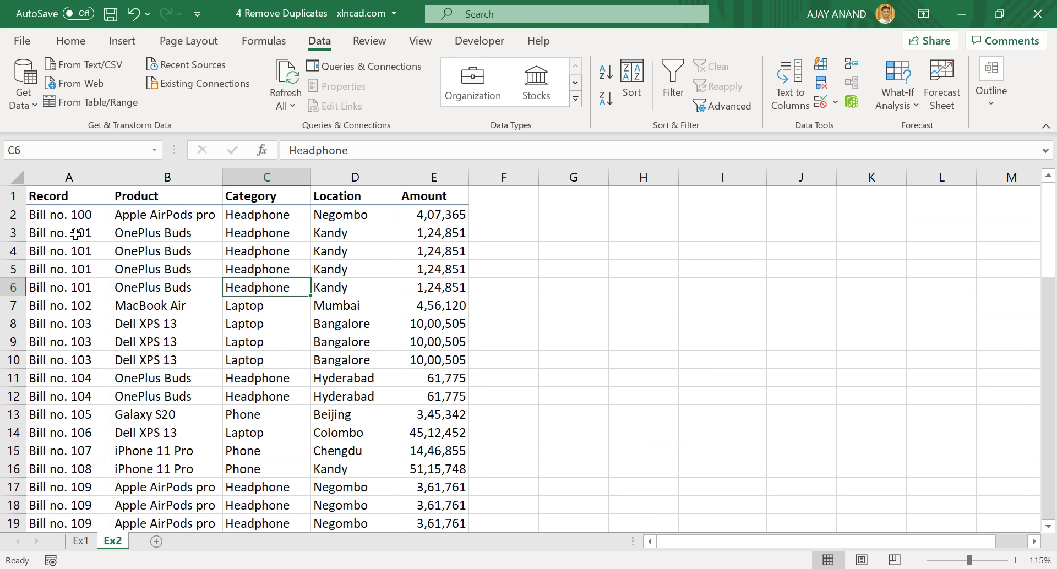
left_click_drag(76, 236, 153, 308)
left_click_drag(95, 339, 166, 395)
scroll(137, 385, "down", 2)
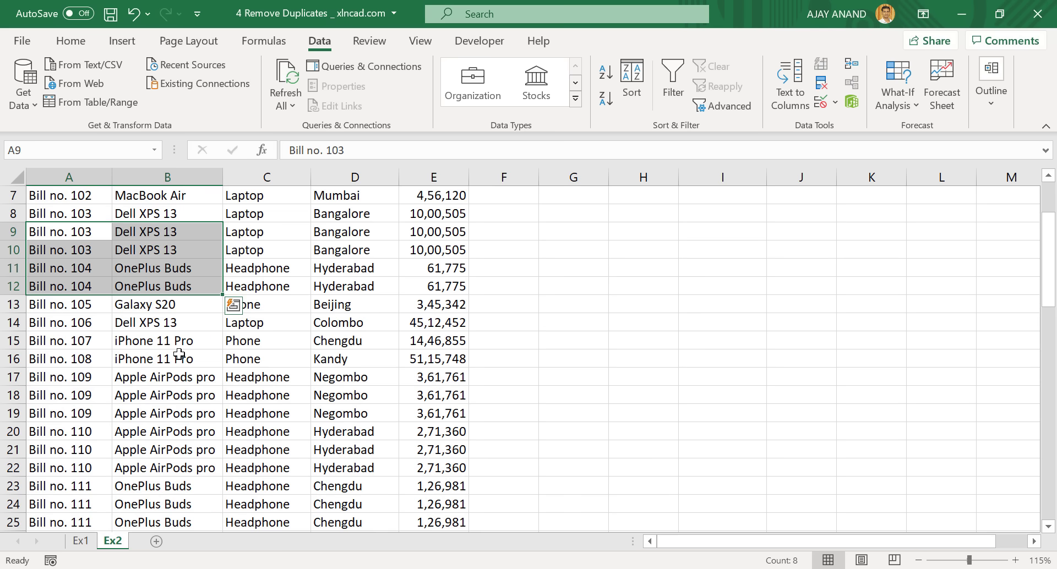
left_click(89, 330)
left_click_drag(89, 329, 154, 373)
scroll(146, 354, "down", 2)
left_click_drag(63, 325, 153, 398)
scroll(152, 398, "down", 9)
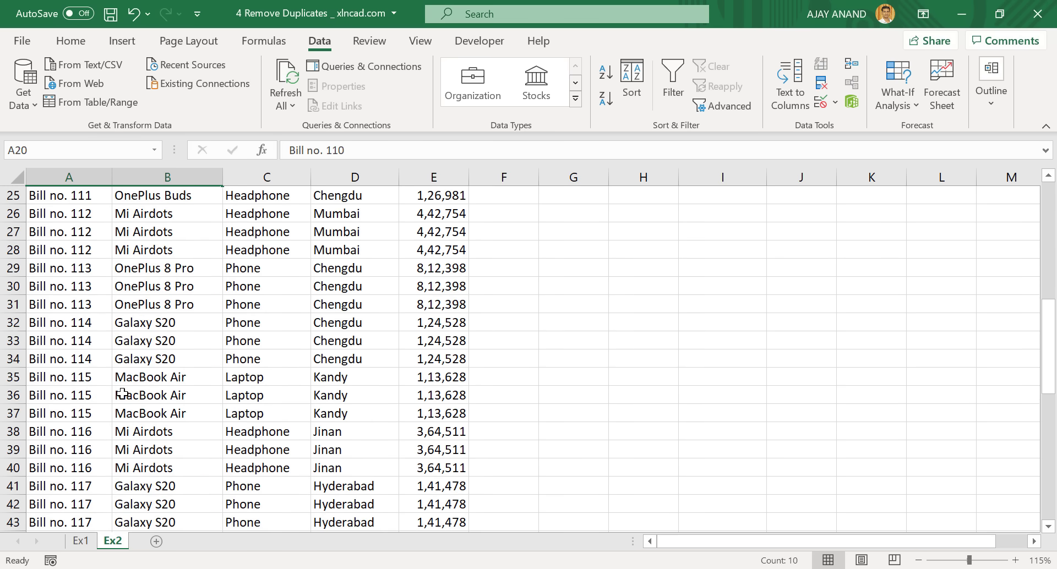
scroll(122, 394, "down", 5)
scroll(122, 388, "up", 18)
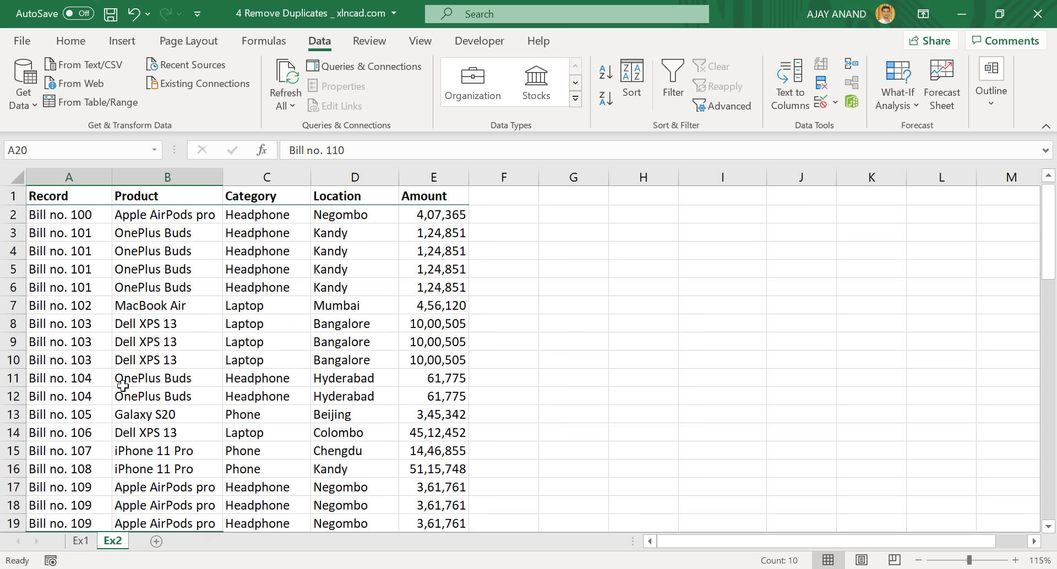
left_click(602, 358)
Remove duplicate records from the Ex2 table, comparing Record, Product, Category, Location and Amount with headers on, and review the remaining rows.
left_click(191, 330)
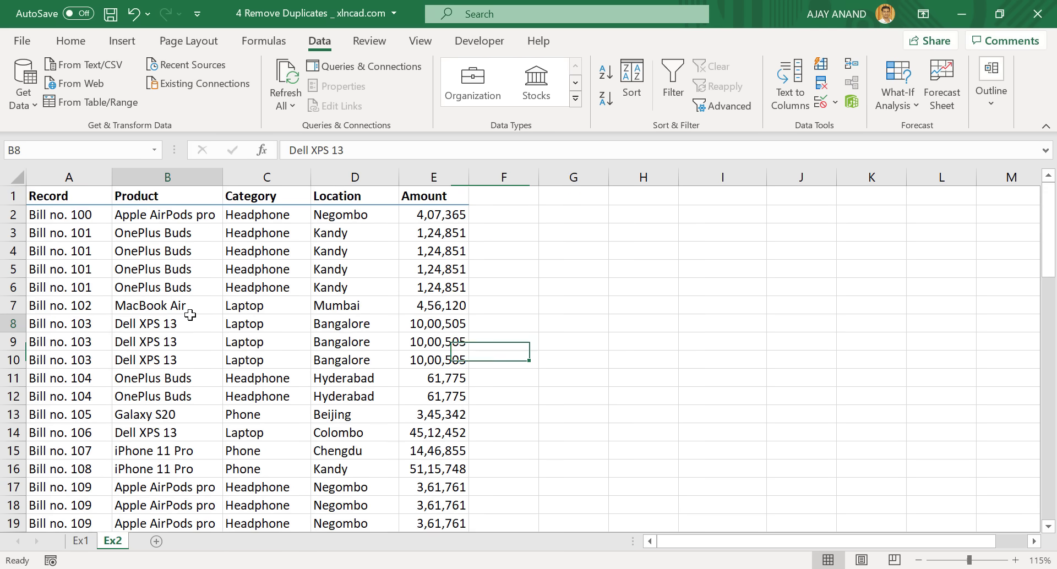
left_click(821, 84)
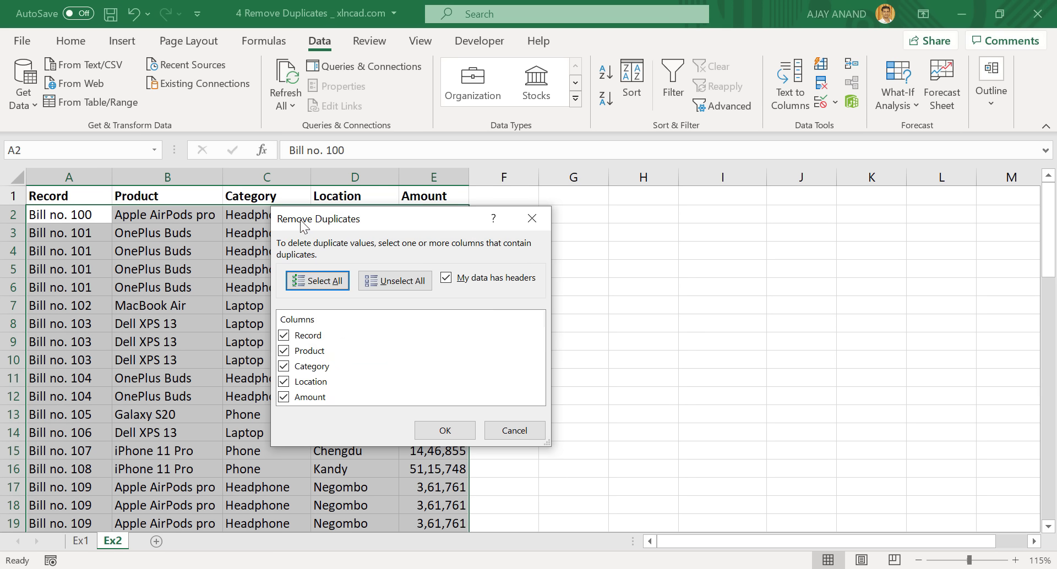
left_click_drag(388, 219, 608, 222)
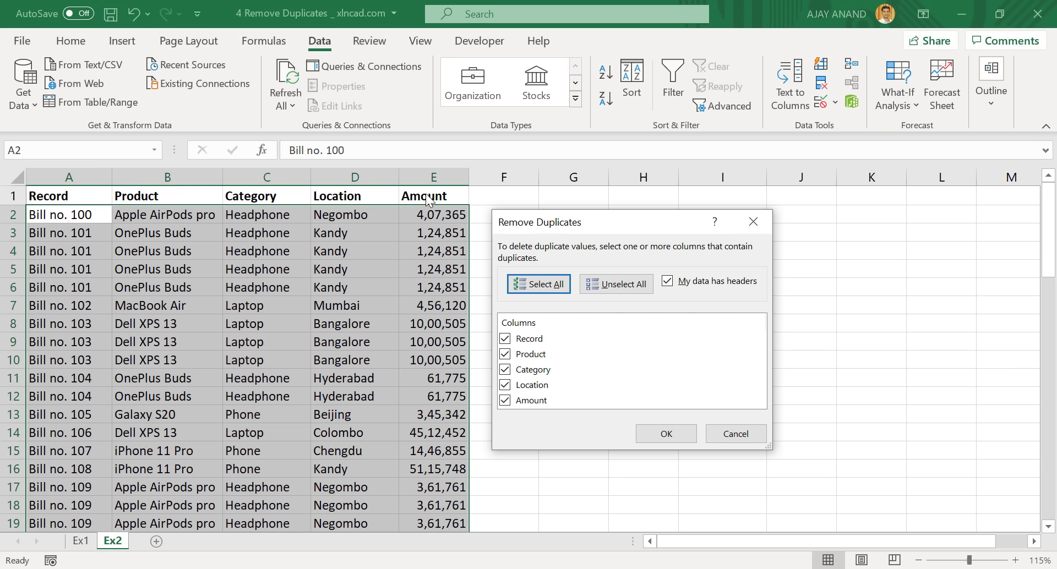
left_click(652, 438)
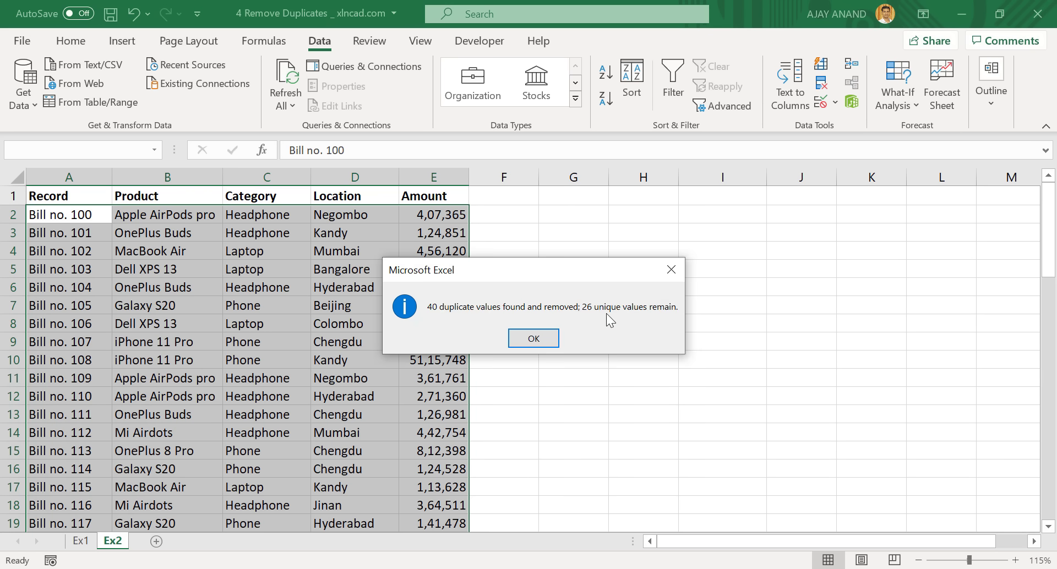
left_click(549, 341)
left_click_drag(89, 233, 435, 361)
scroll(120, 374, "down", 2)
left_click_drag(66, 323, 131, 437)
scroll(87, 343, "down", 6)
scroll(41, 338, "up", 8)
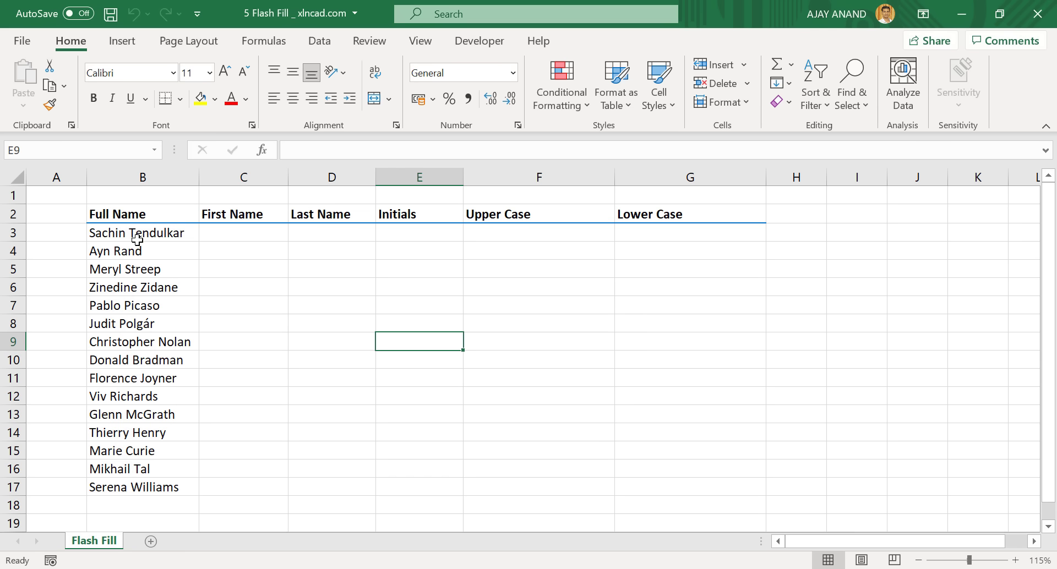
Enter Sachin in C3 as the First Name for the first full name in the list.
left_click(238, 235)
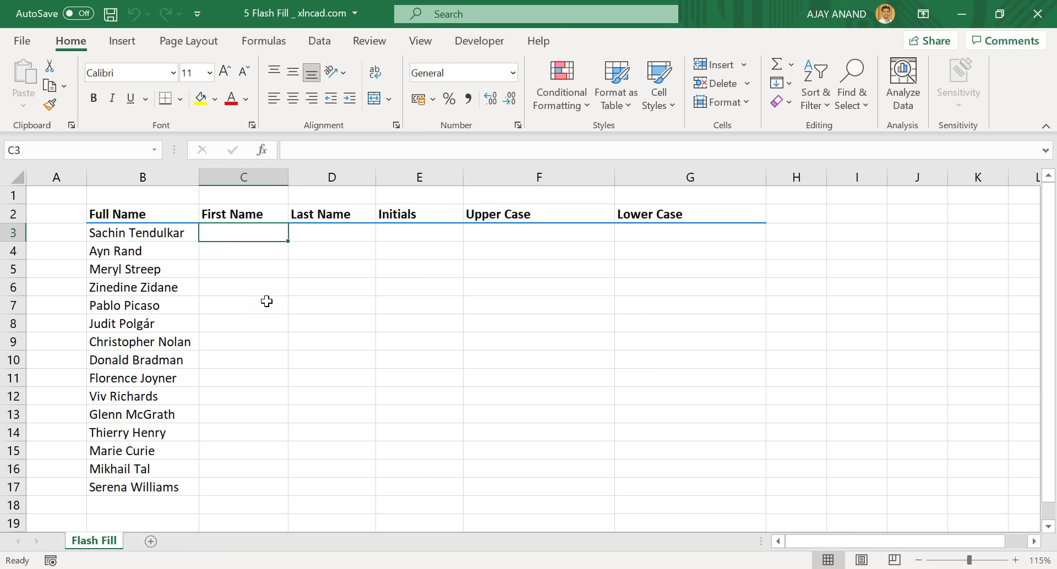
type("Sachin")
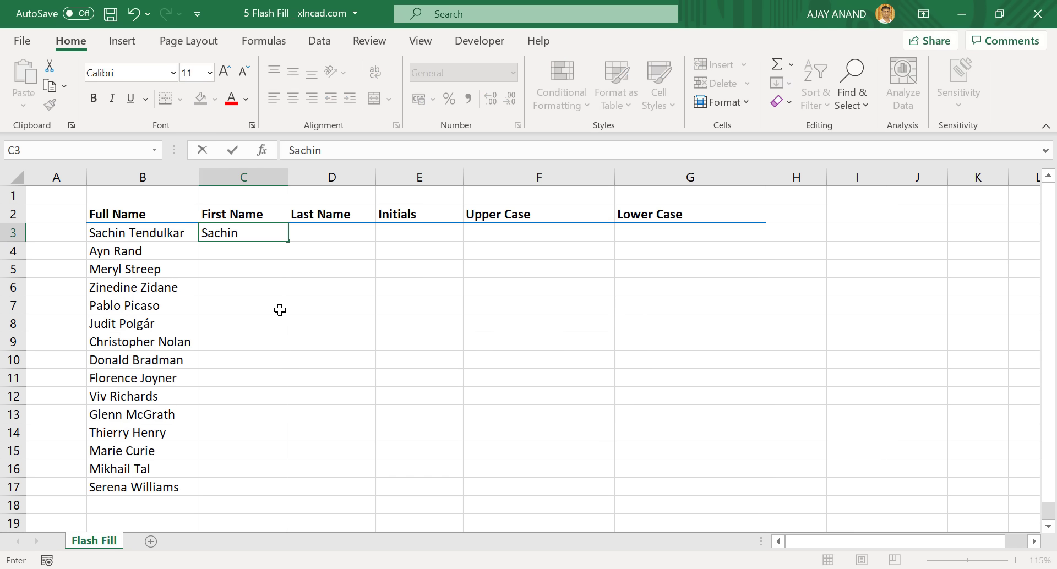
key("Return")
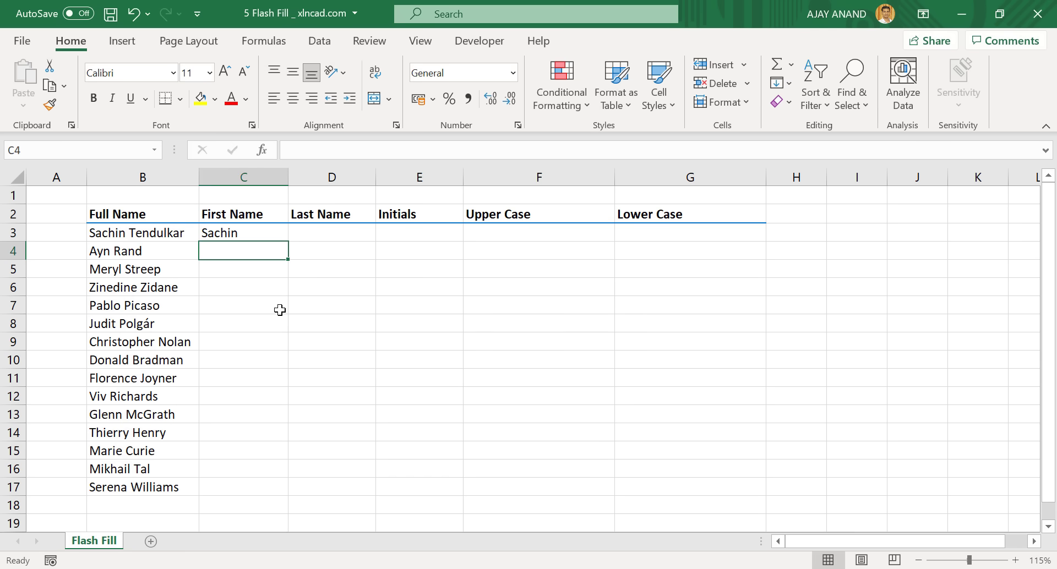
Flash Fill the remaining First Name cells from C4, and fill the Last Name column the same way from the example Picaso in D7.
left_click(320, 41)
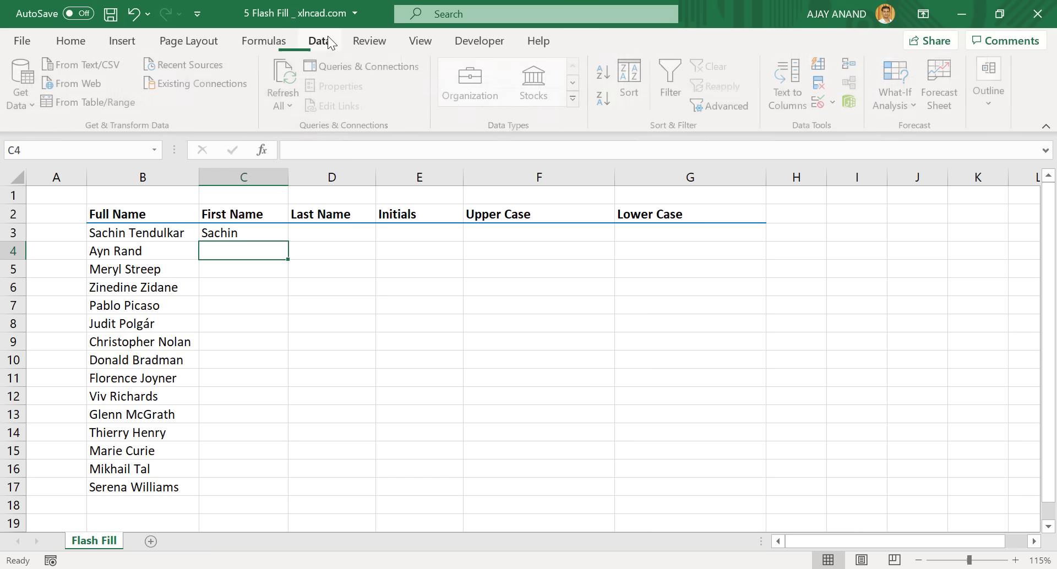
left_click(825, 71)
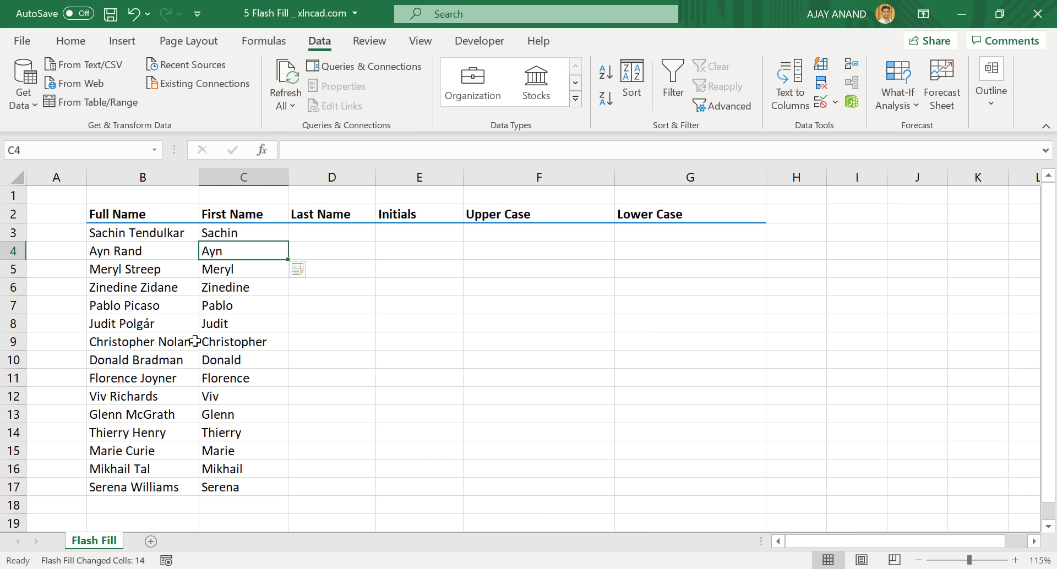
left_click(322, 307)
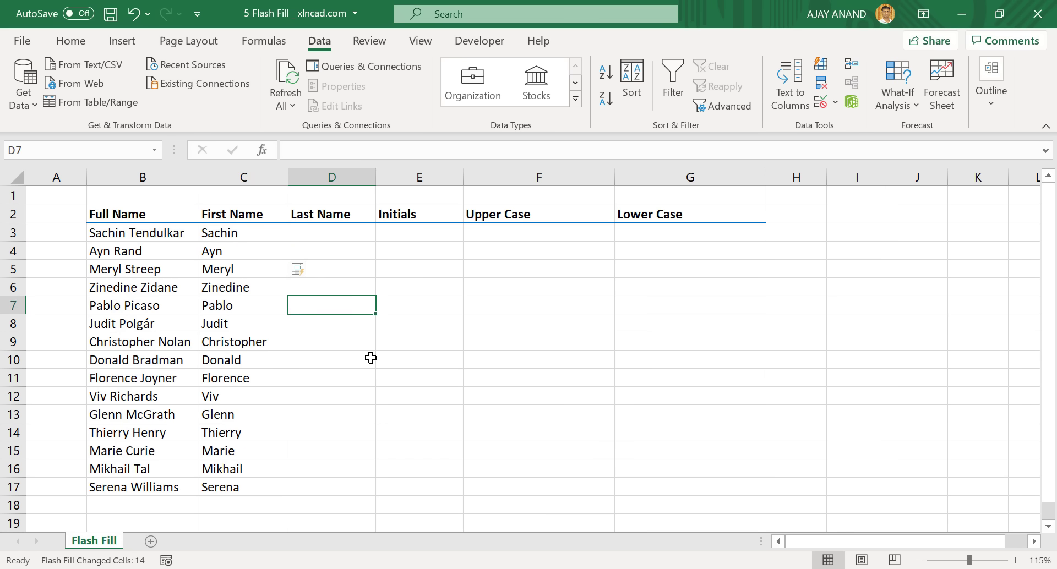
type("Picaso")
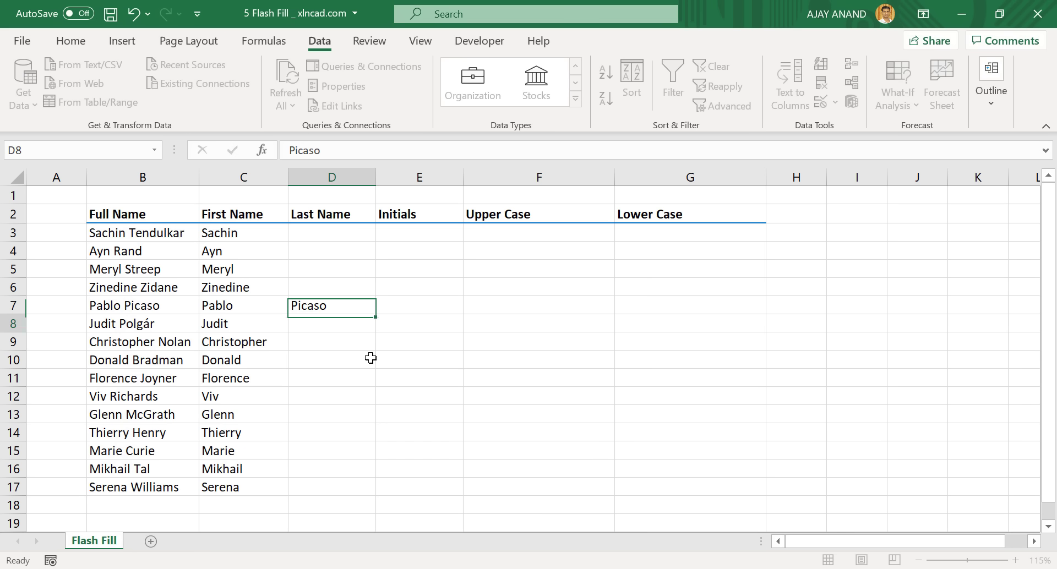
key("Return")
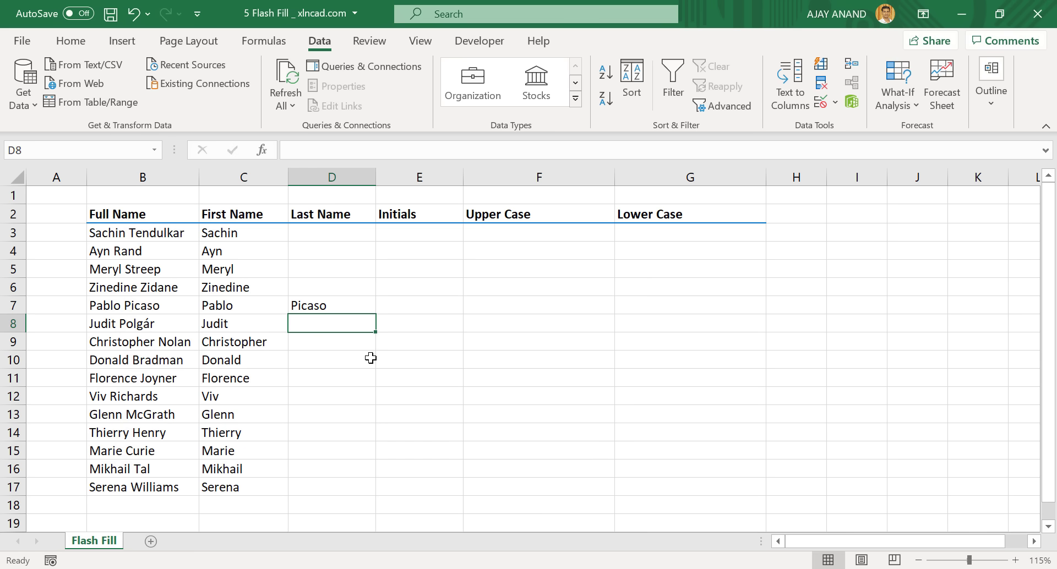
left_click(820, 90)
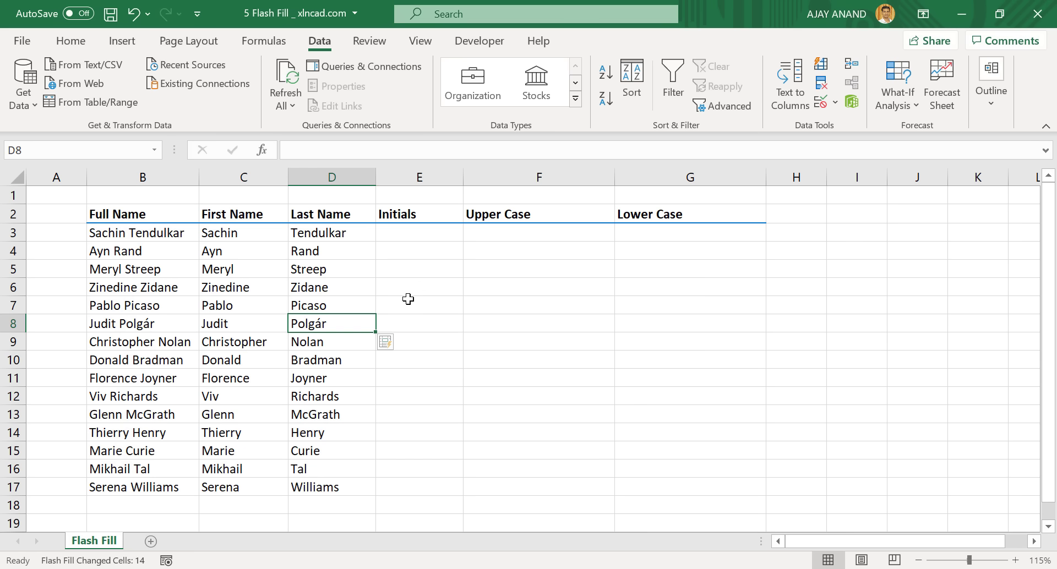
Enter A R in E4 as the example and Flash Fill the rest of the Initials column.
left_click(416, 253)
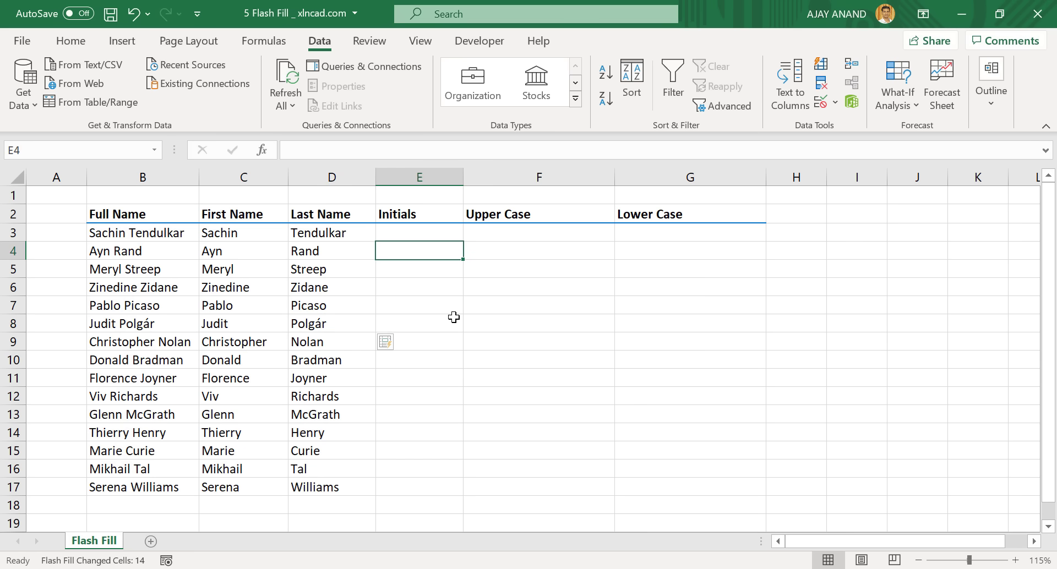
type("A R")
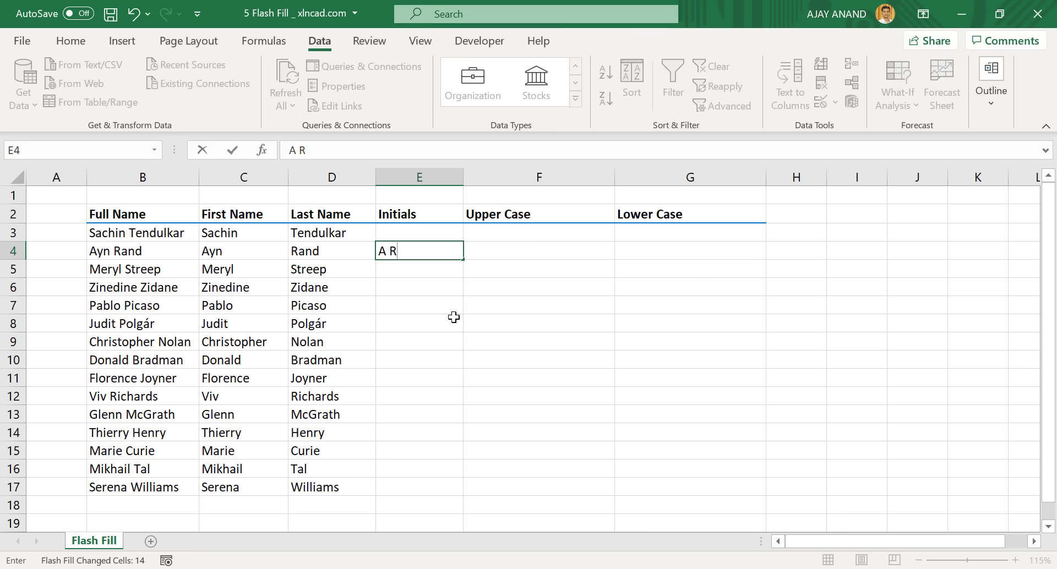
key("Return")
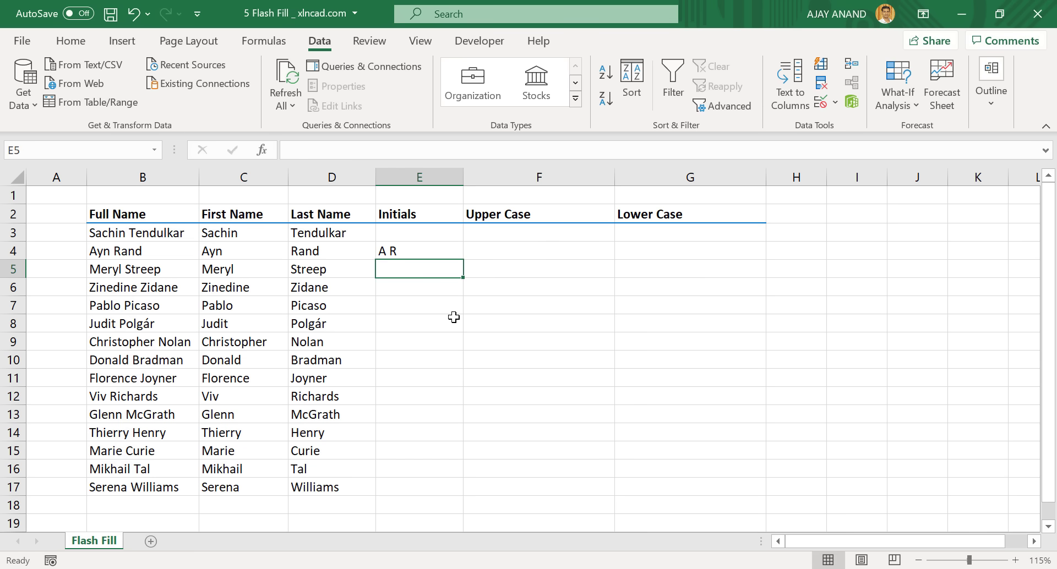
key("ctrl+e")
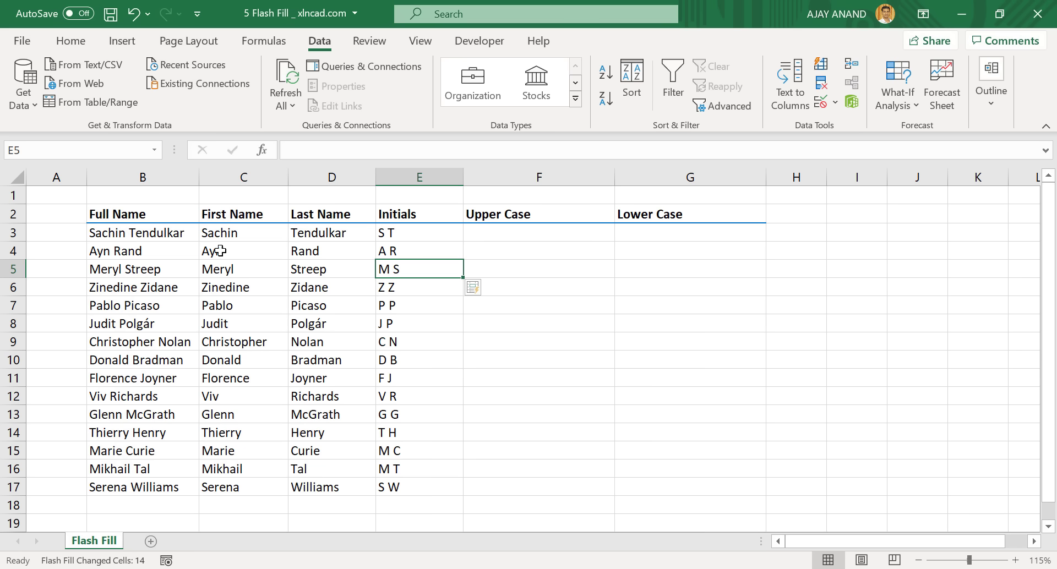
Enter AYN RAND in F4 as the example and Flash Fill the rest of the Upper Case column.
left_click(496, 254)
type("AY")
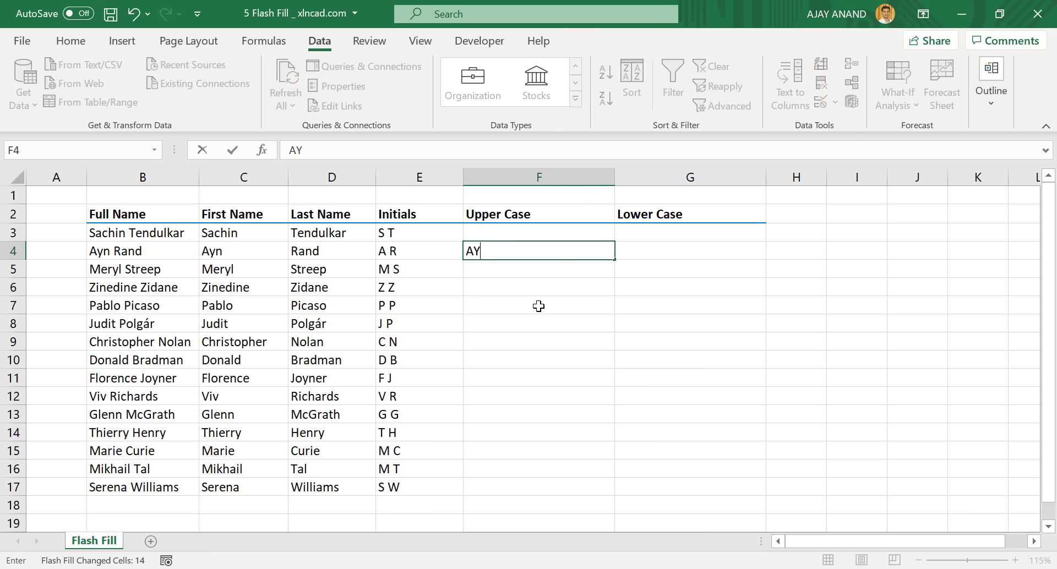
type("N RAND")
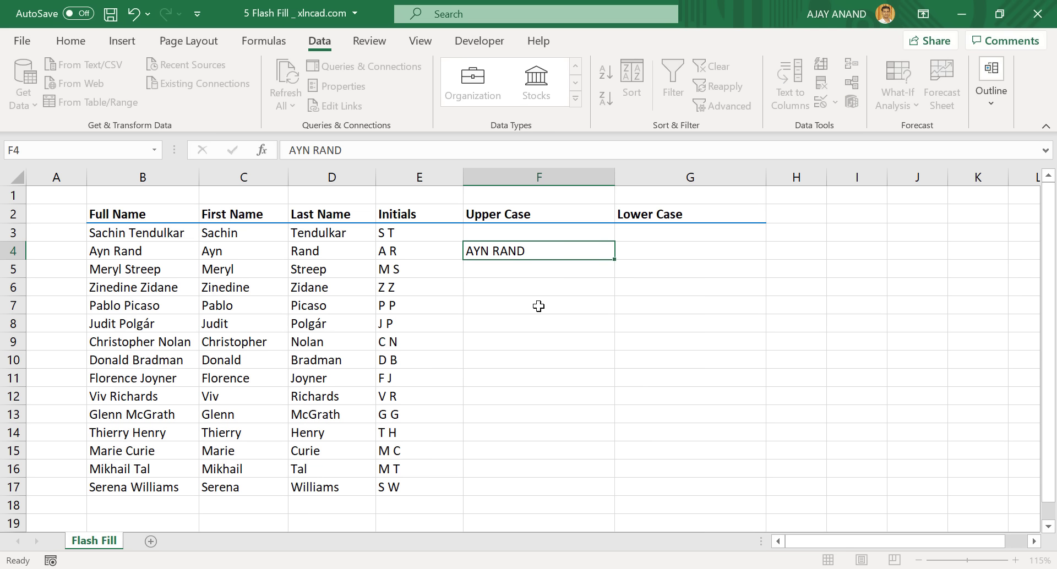
key("Return")
key("ctrl+e")
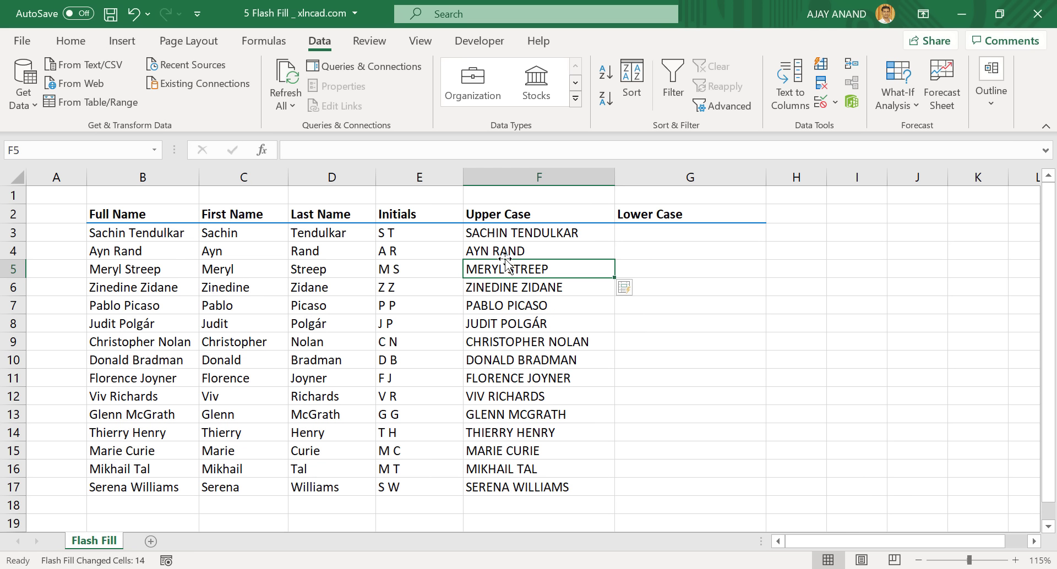
Enter ayn rand in G4 as the example and Flash Fill the rest of the Lower Case column.
left_click(656, 249)
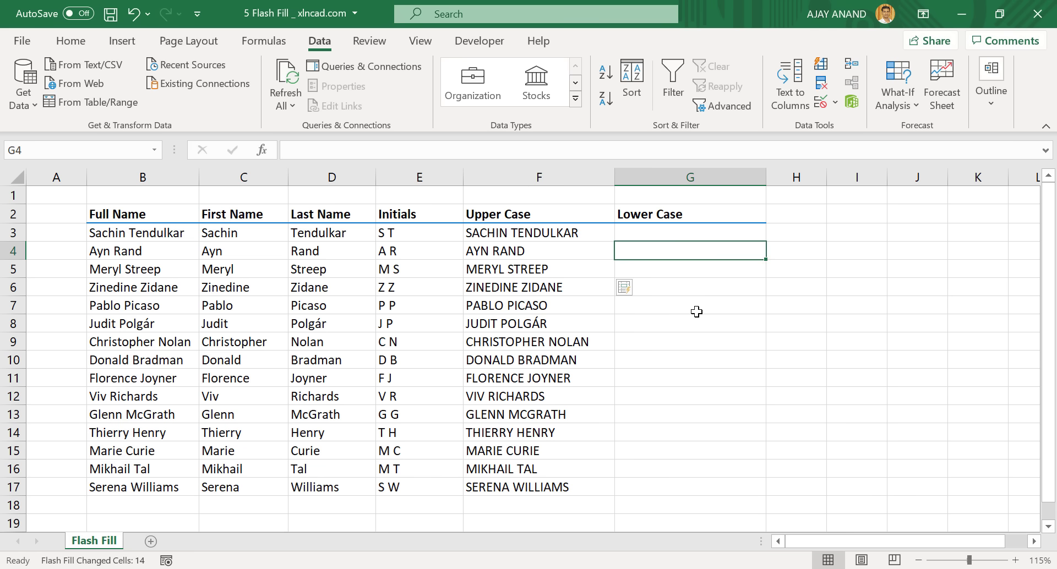
type("ayn rand")
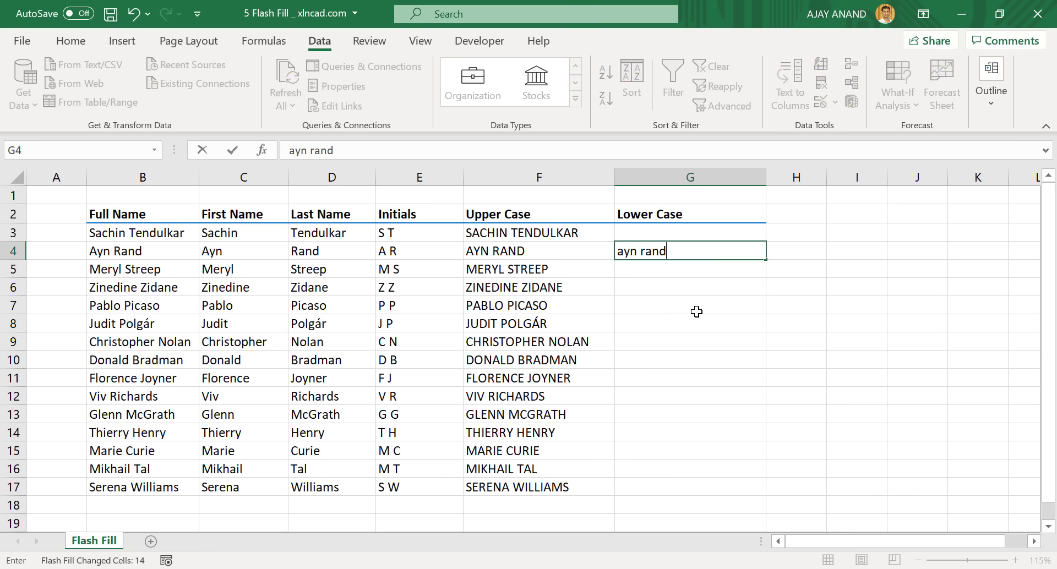
key("Return")
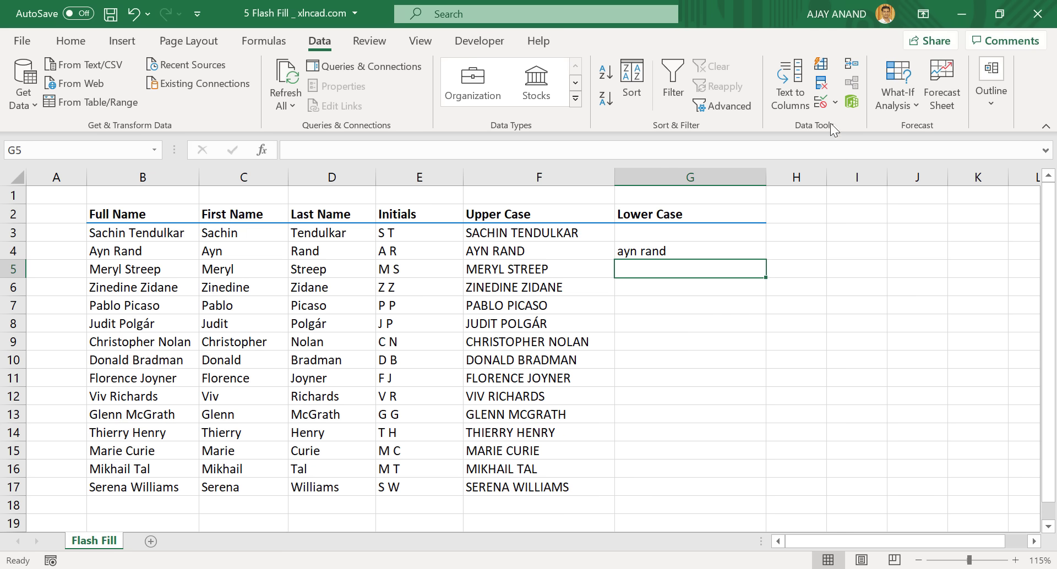
left_click(821, 64)
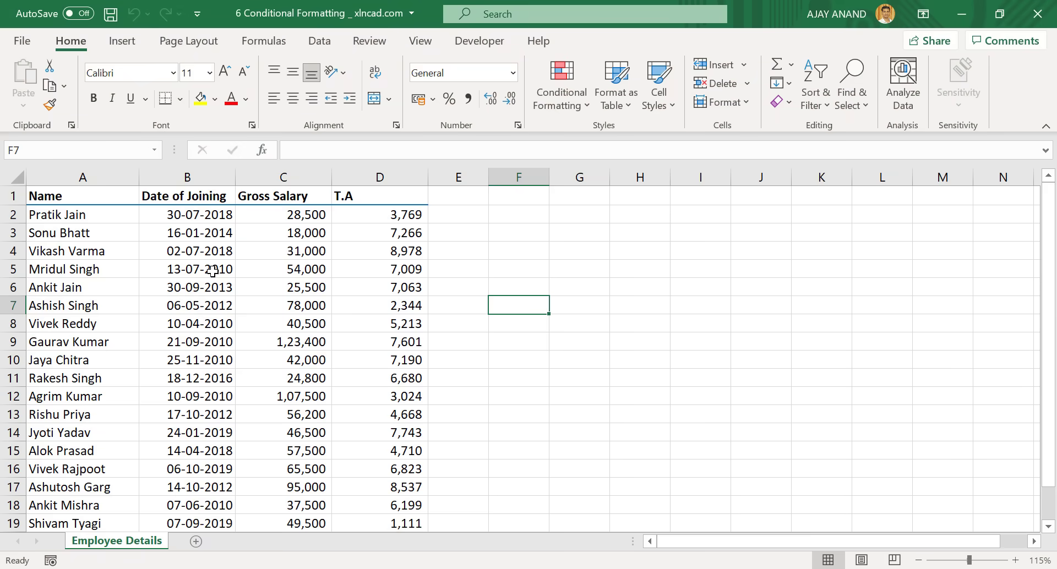
Examine the Name, Date of Joining, Gross Salary and T.A columns of the Employee Details sheet.
scroll(213, 314, "down", 2)
scroll(304, 375, "up", 2)
left_click_drag(78, 197, 367, 417)
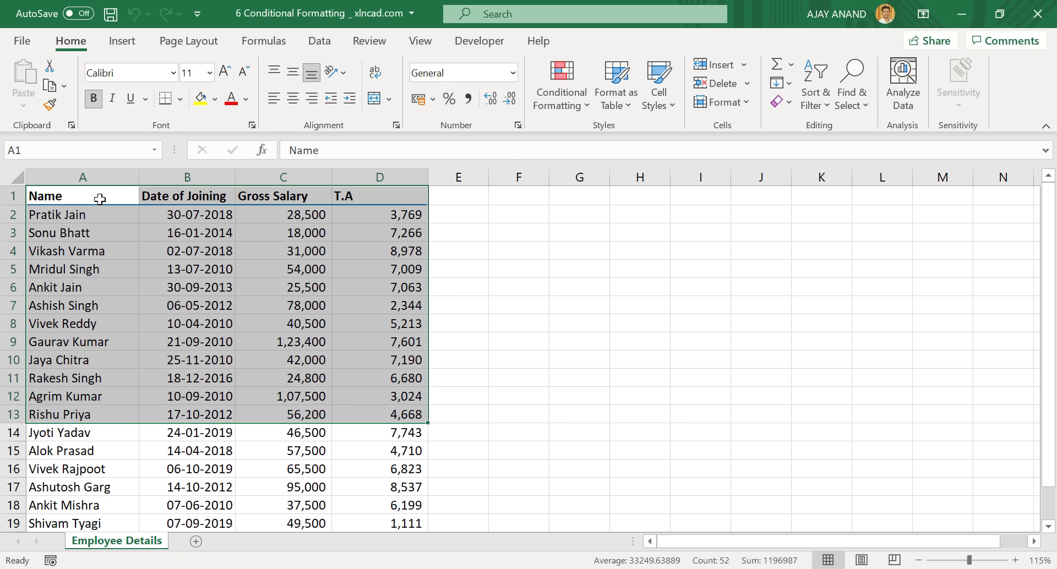
left_click_drag(100, 194, 94, 414)
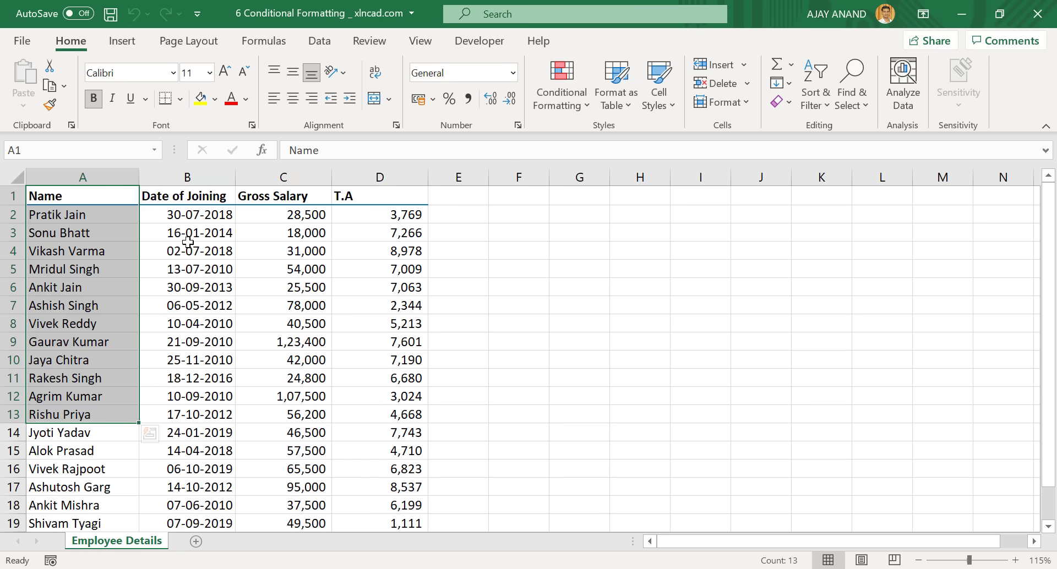
left_click_drag(191, 232, 192, 397)
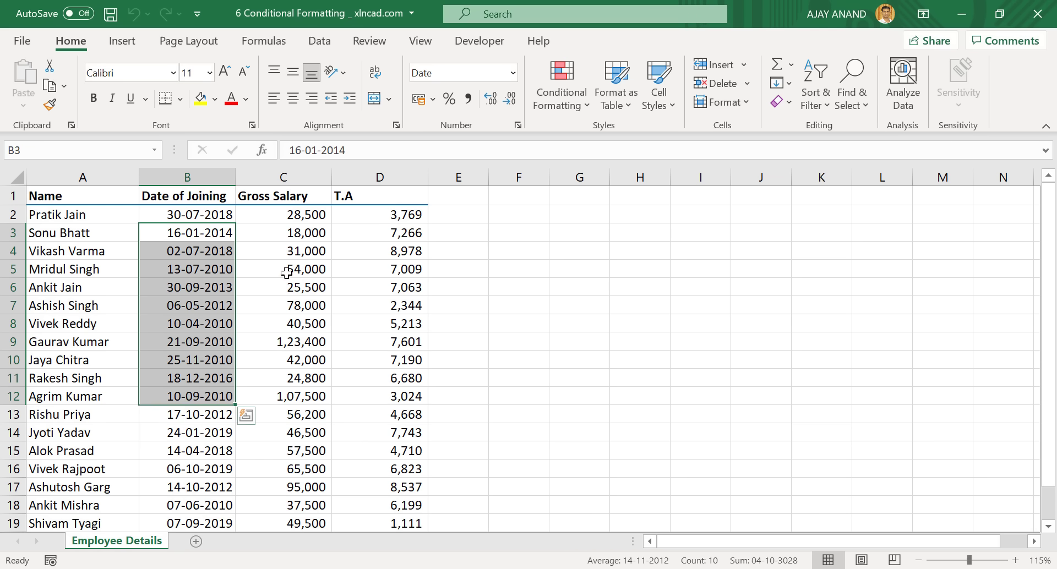
left_click(297, 231)
left_click_drag(296, 232, 322, 392)
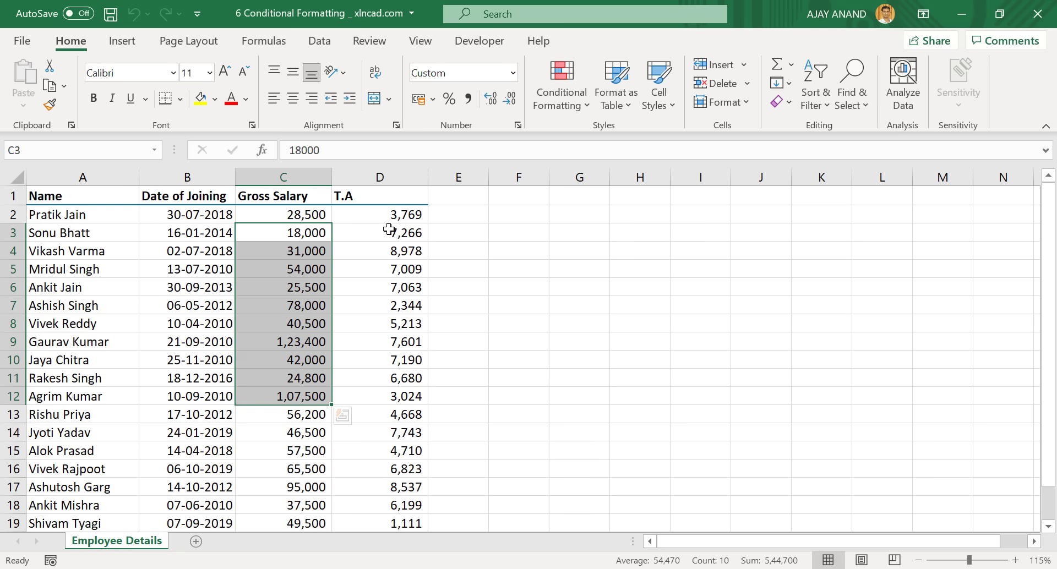
left_click_drag(388, 220, 385, 362)
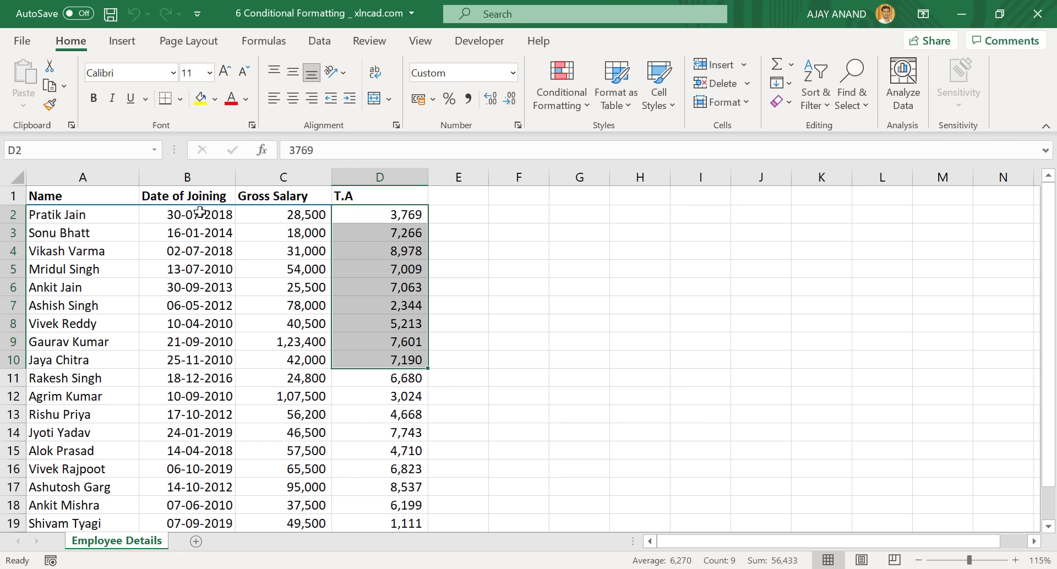
Conditionally format the Date of Joining cells B2:B21 between 01-01-2012 and 31-12-2016 with Green Fill with Dark Green Text.
left_click_drag(200, 212, 190, 502)
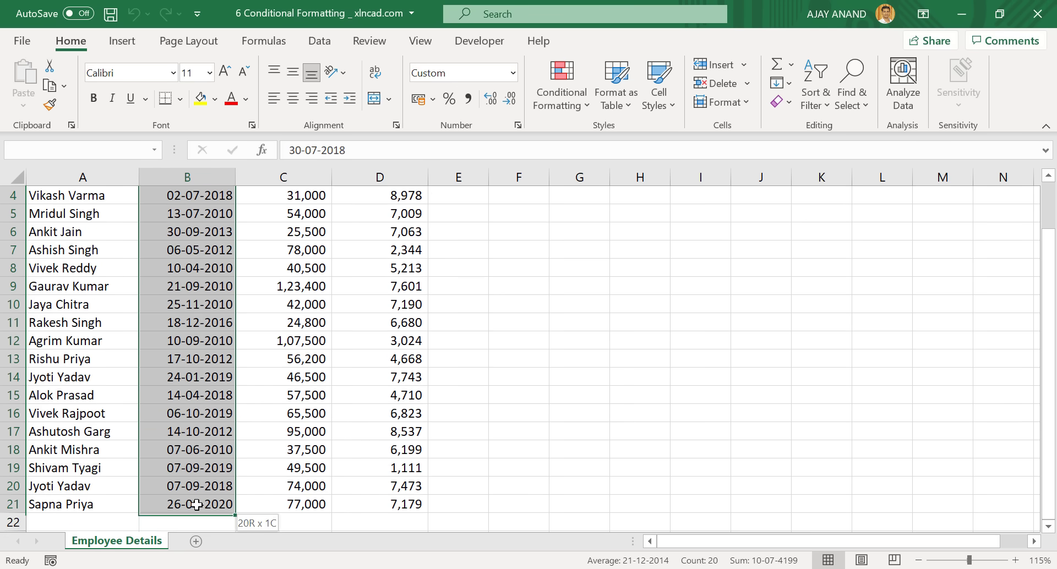
left_click(550, 98)
mouse_move(623, 143)
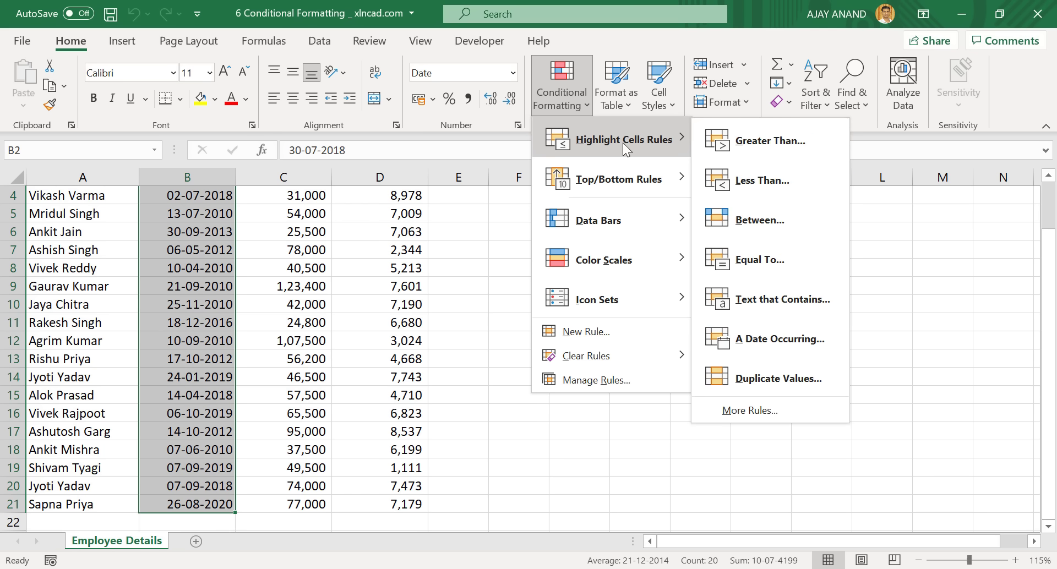
left_click(760, 220)
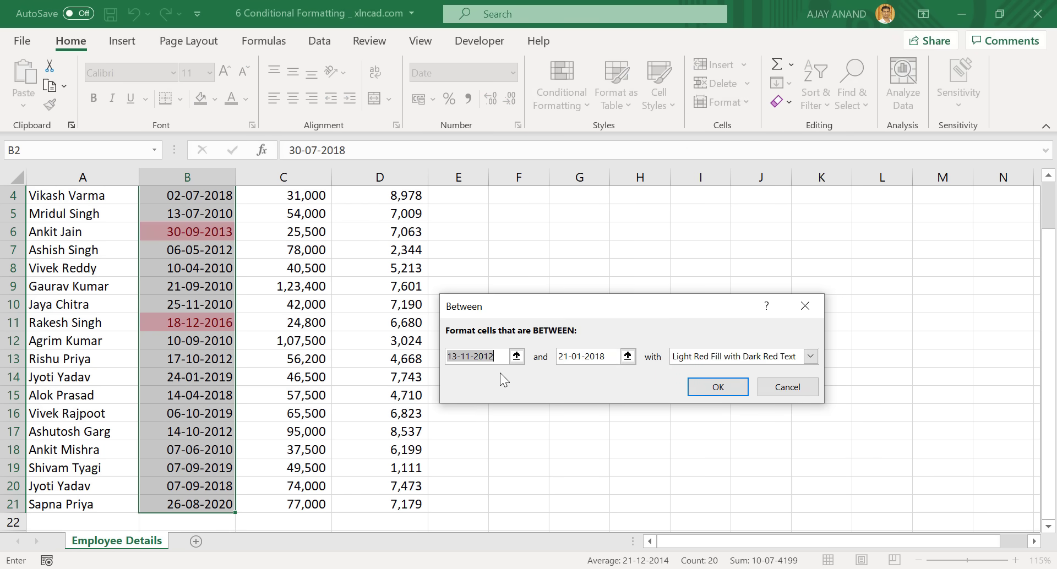
type("01-01-")
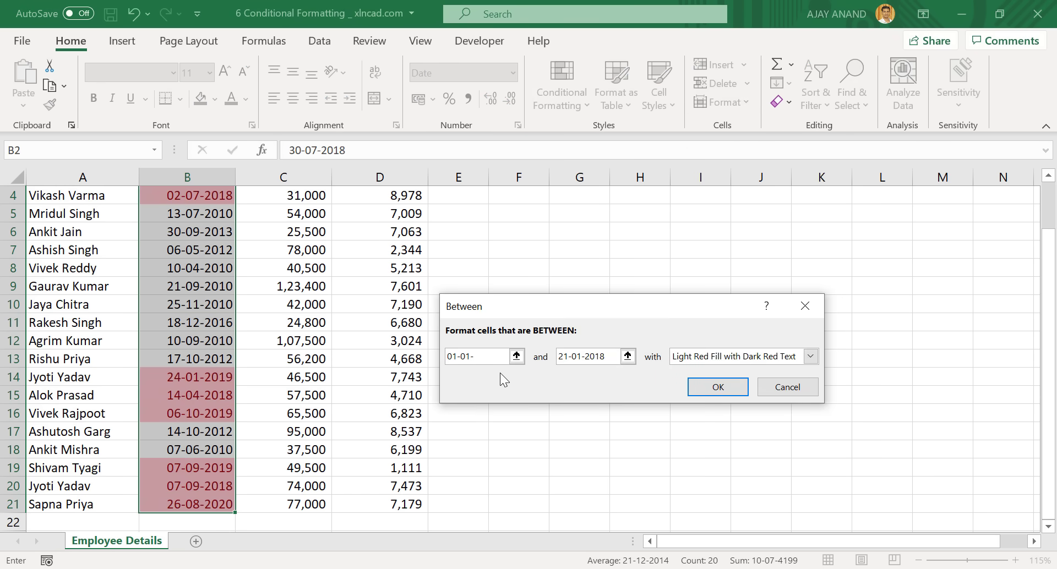
type("2012")
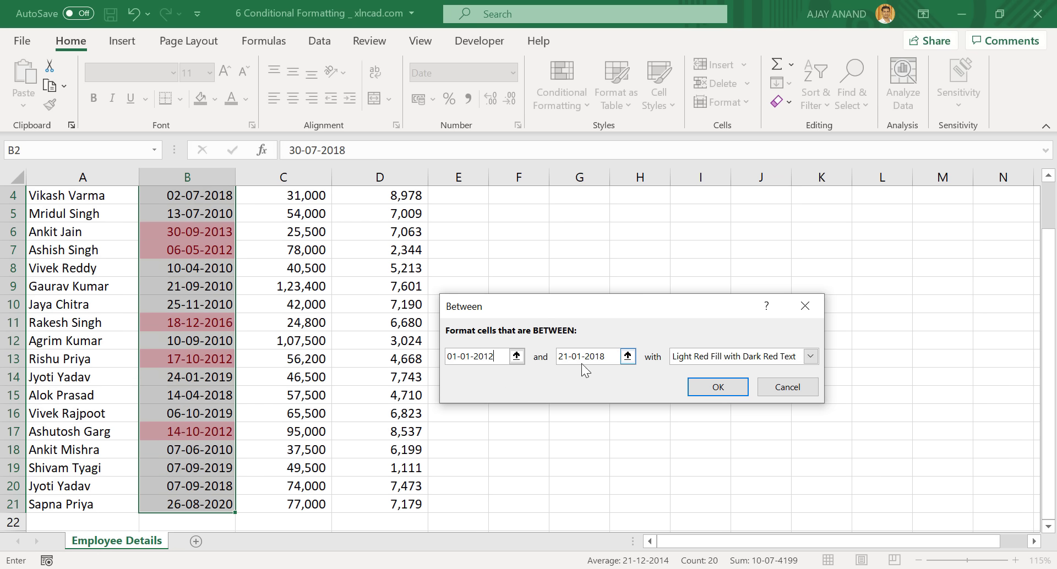
left_click_drag(607, 357, 548, 357)
type("31-")
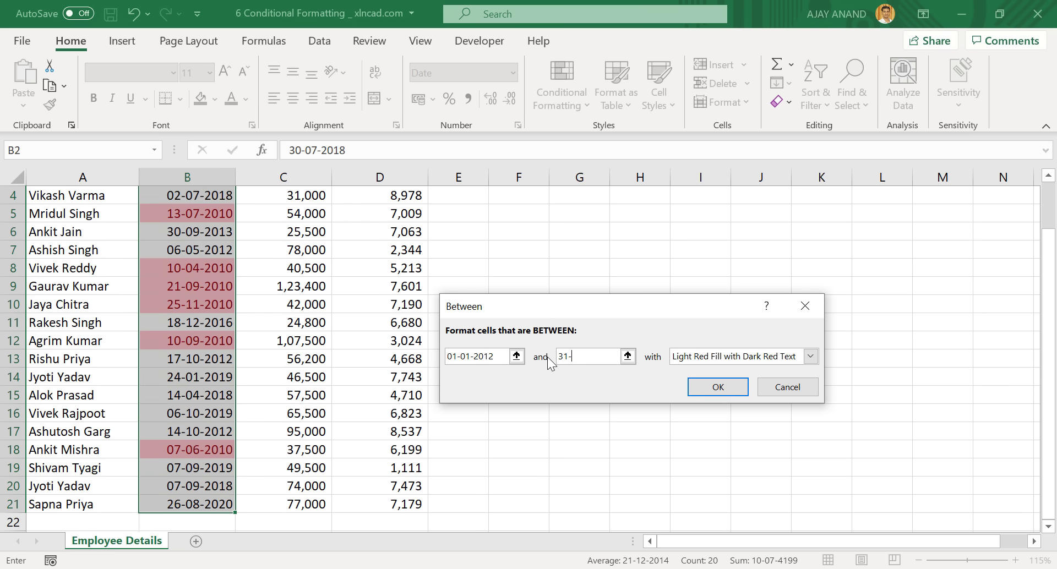
type("12-20")
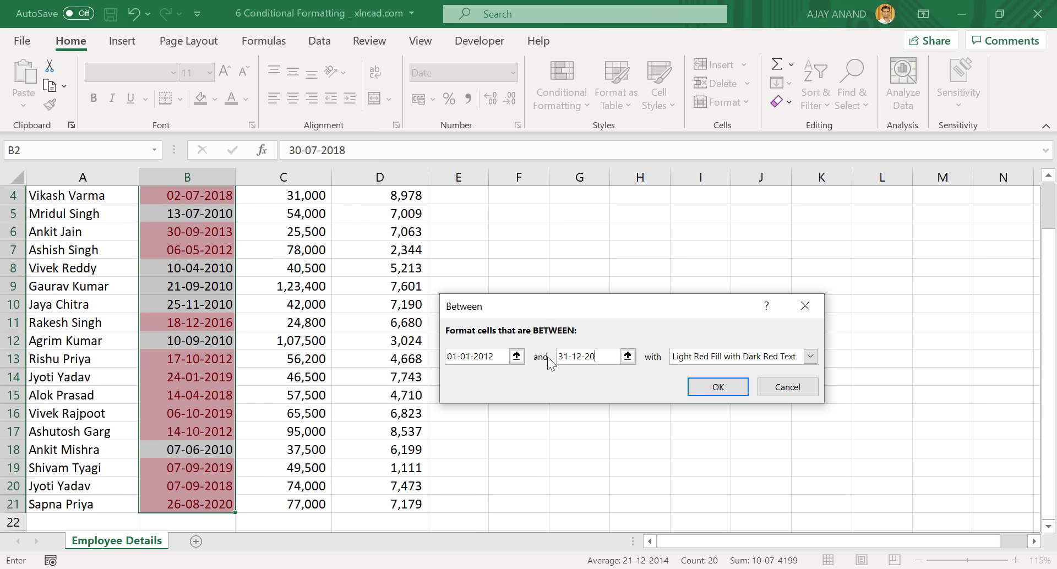
type("16")
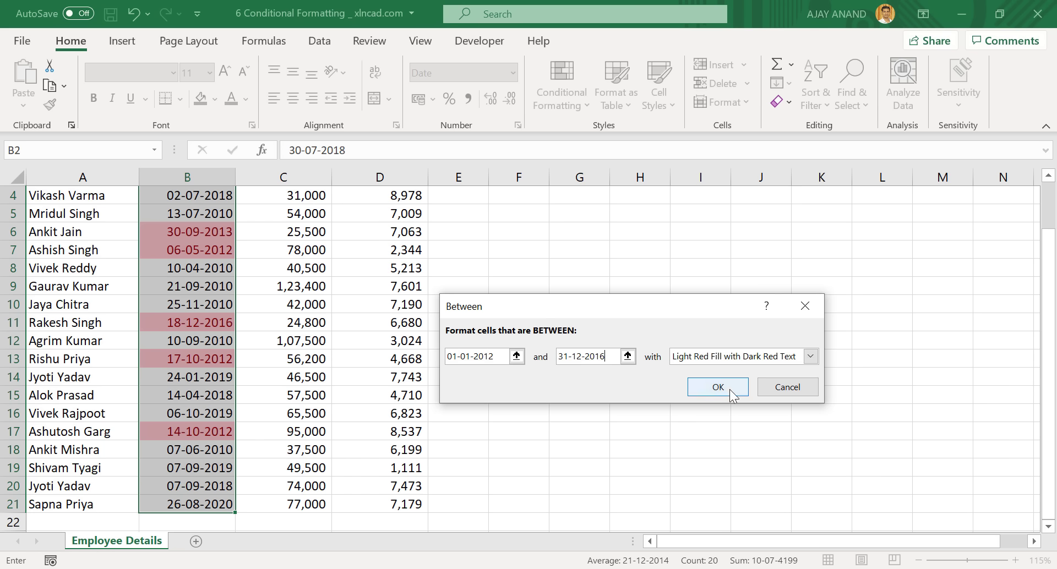
left_click(811, 357)
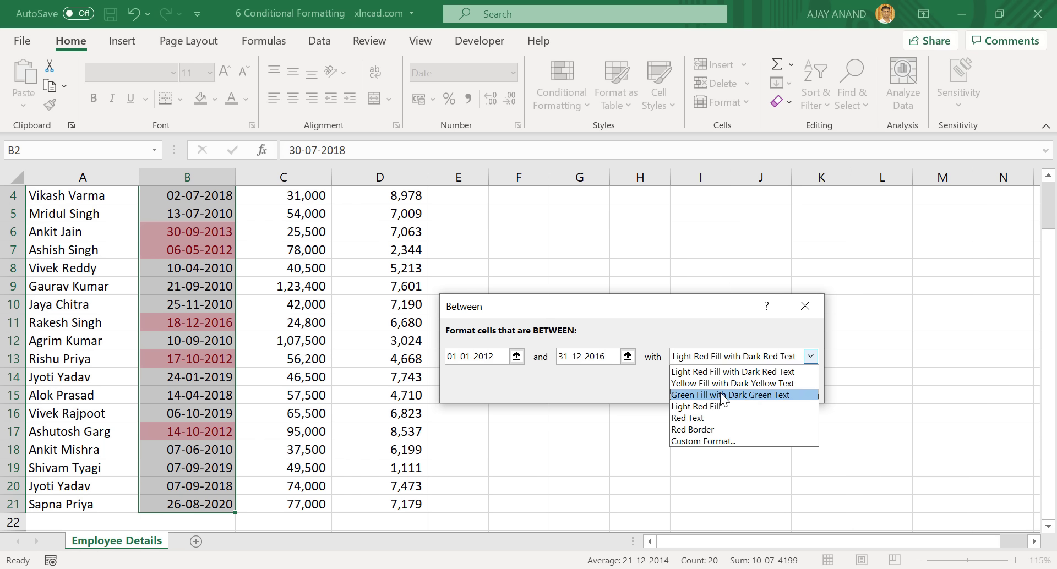
left_click(746, 396)
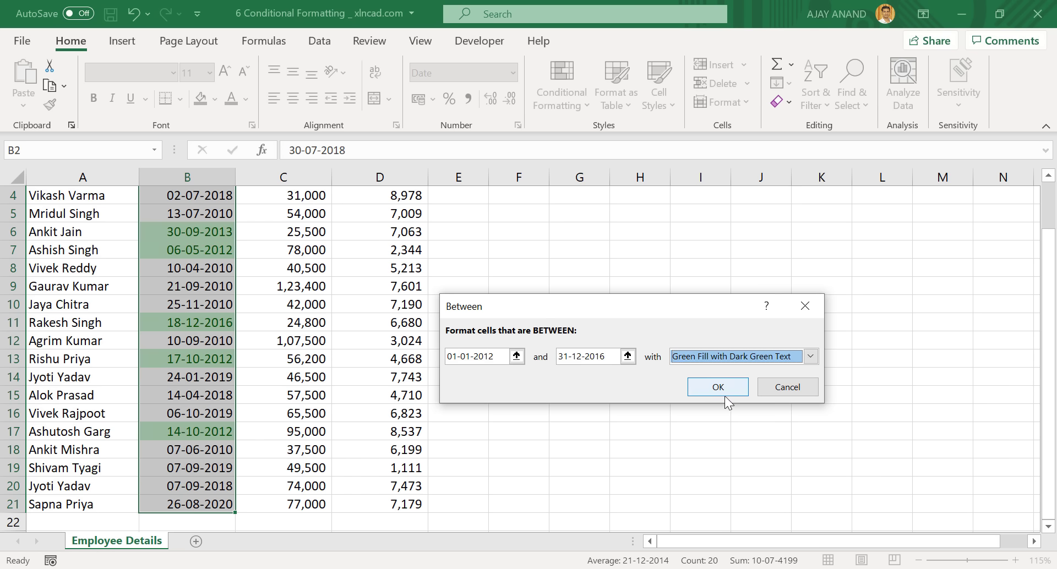
left_click(718, 387)
Examine the employee rows with highlighted joining dates across columns A to D, and look through the rest of the list.
scroll(479, 371, "up", 2)
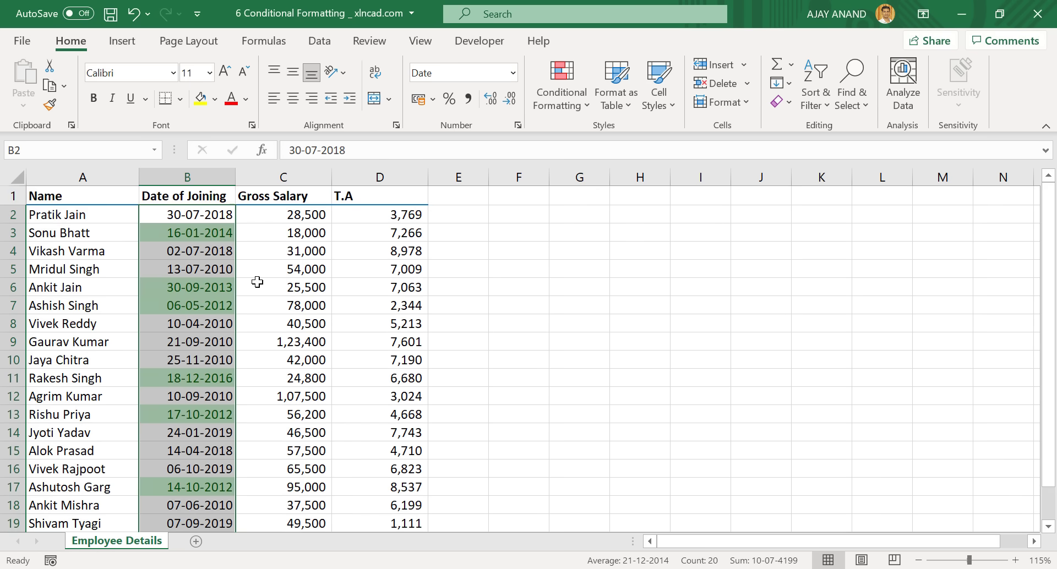
left_click(216, 233)
left_click_drag(83, 233, 359, 233)
left_click_drag(71, 288, 380, 305)
left_click_drag(87, 372, 385, 379)
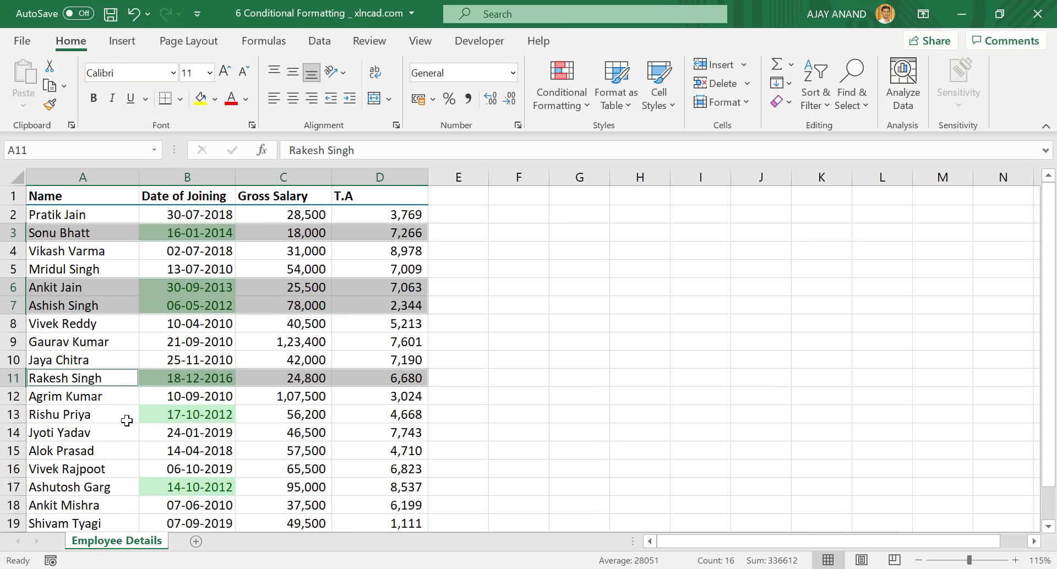
left_click_drag(81, 422, 380, 419)
left_click_drag(55, 489, 385, 489)
left_click(265, 446)
scroll(307, 408, "down", 2)
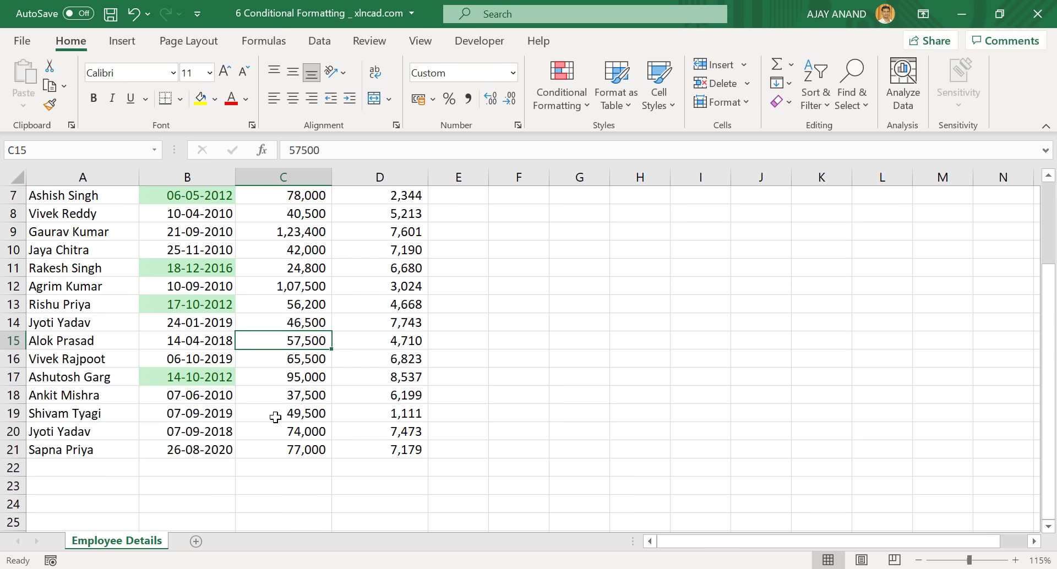
Change the year of the joining date in B19 to make it 07-09-2015.
left_click(205, 414)
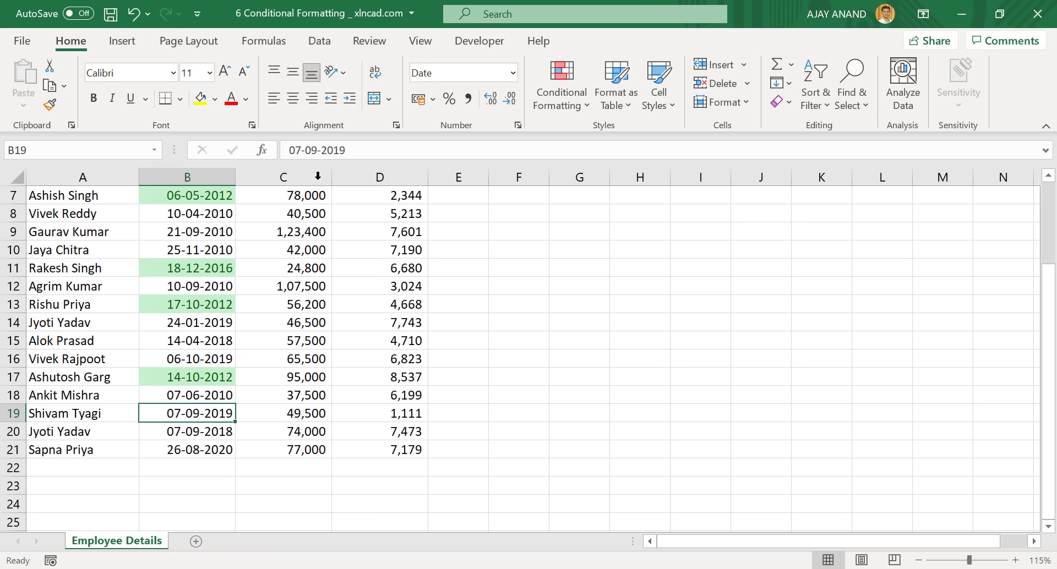
left_click_drag(333, 153, 354, 153)
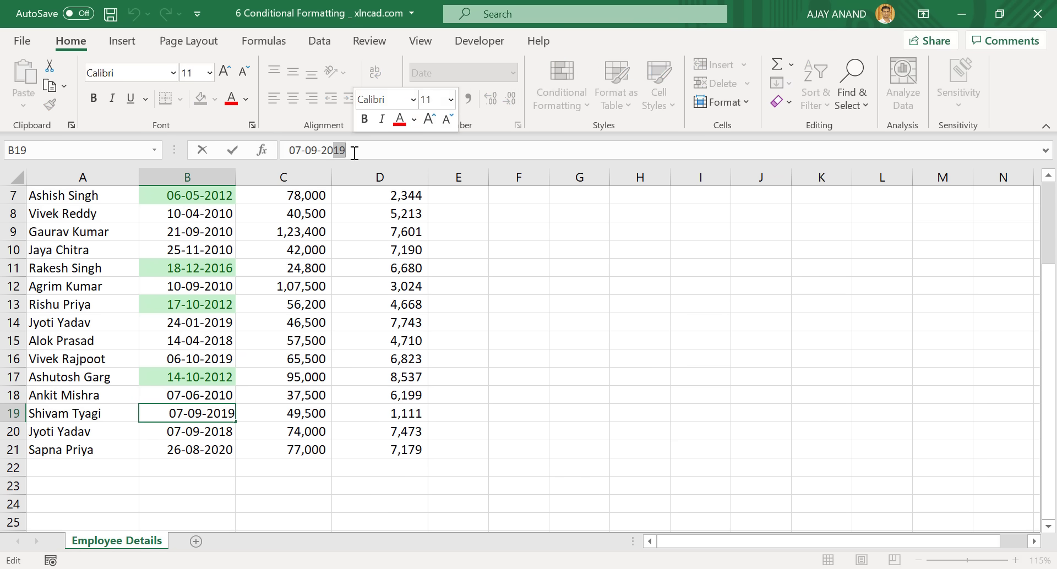
type("15")
key("Return")
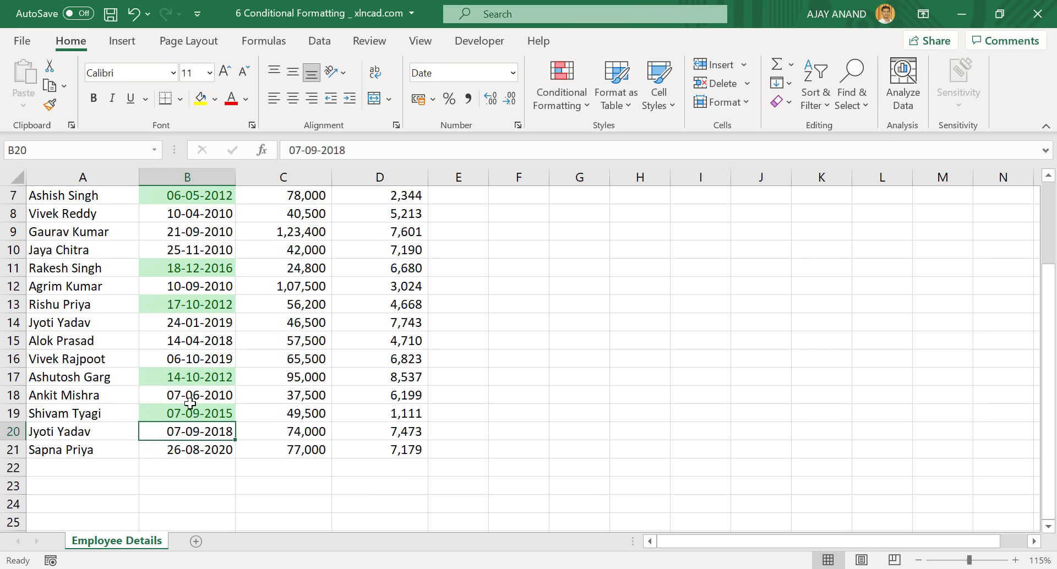
scroll(201, 438, "up", 2)
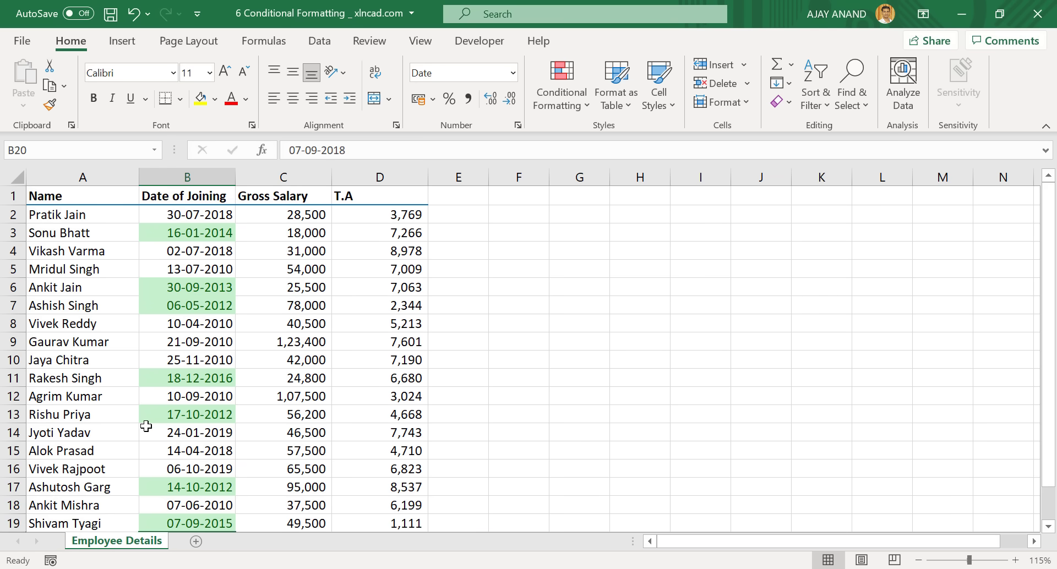
scroll(393, 235, "down", 1)
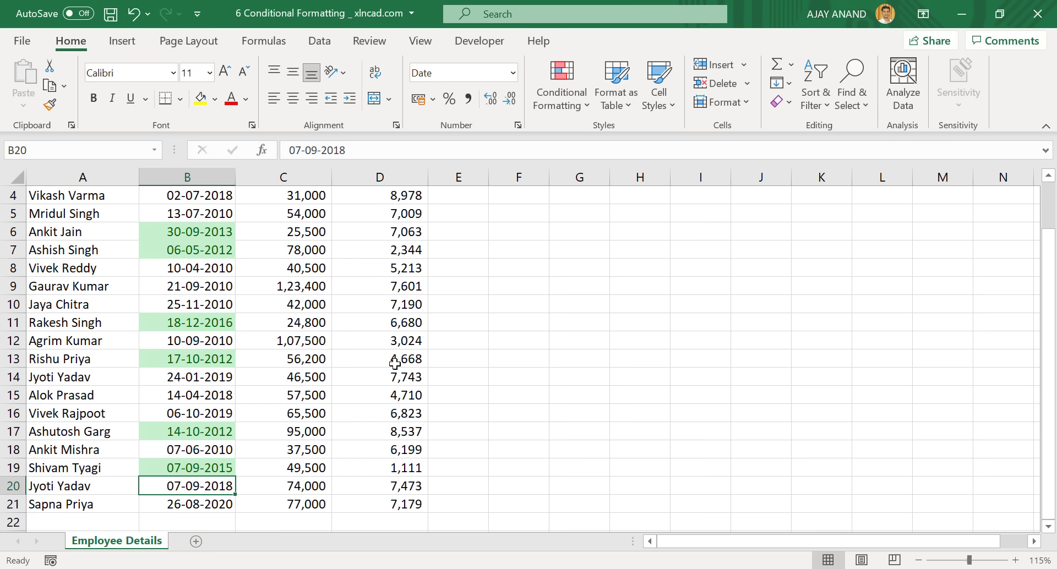
scroll(389, 325, "up", 1)
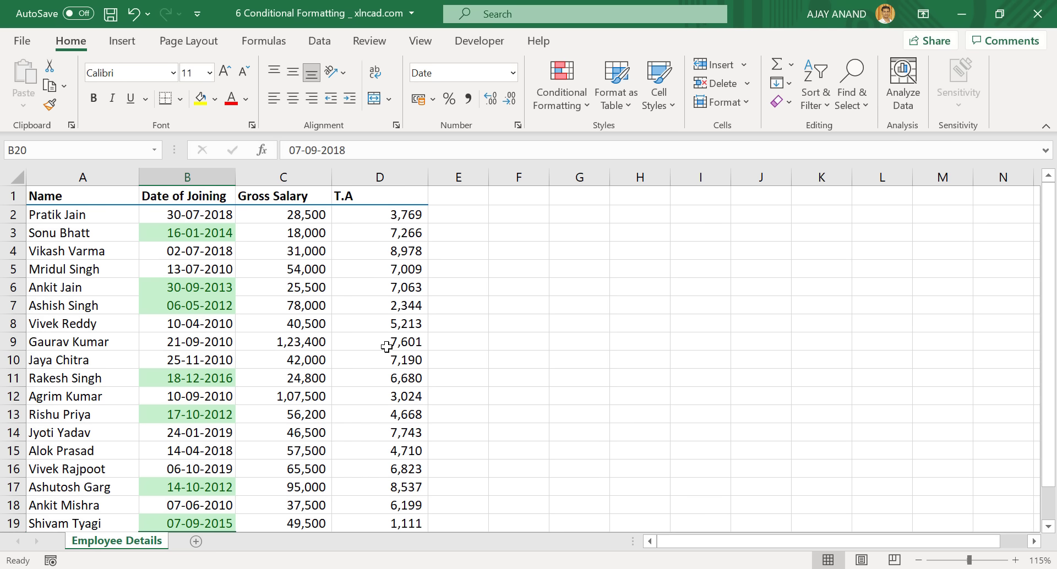
Conditionally format the top 3 T.A values in D2:D21 with Yellow Fill with Dark Yellow Text.
left_click_drag(392, 215, 406, 503)
left_click(567, 105)
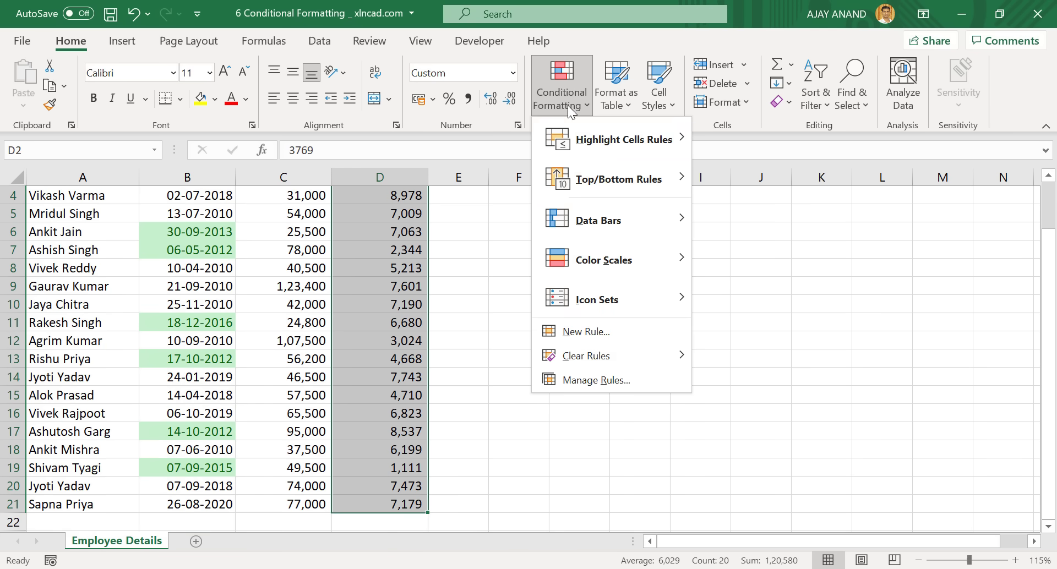
mouse_move(598, 183)
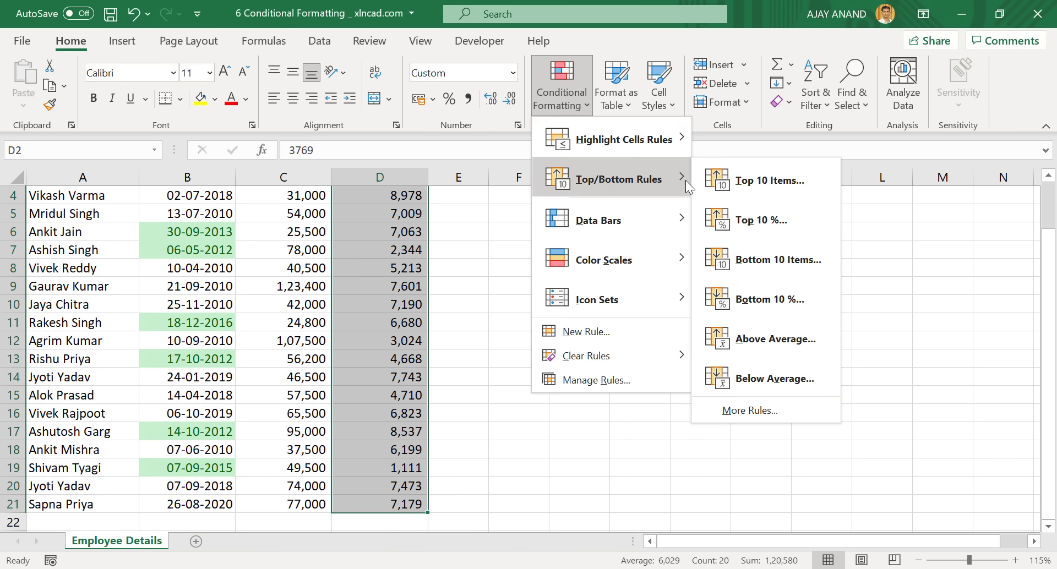
left_click(752, 182)
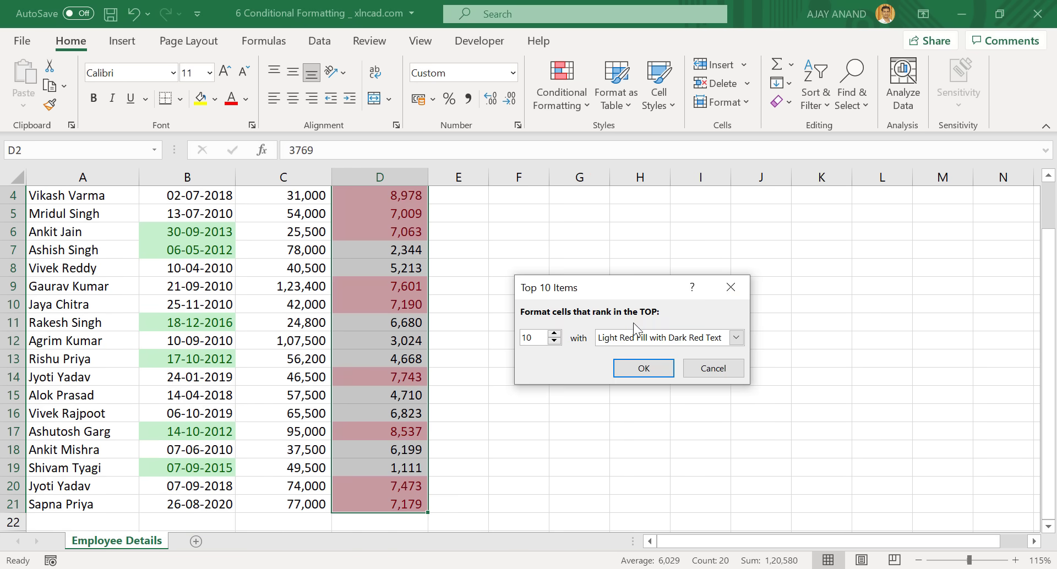
double_click(542, 339)
type("3")
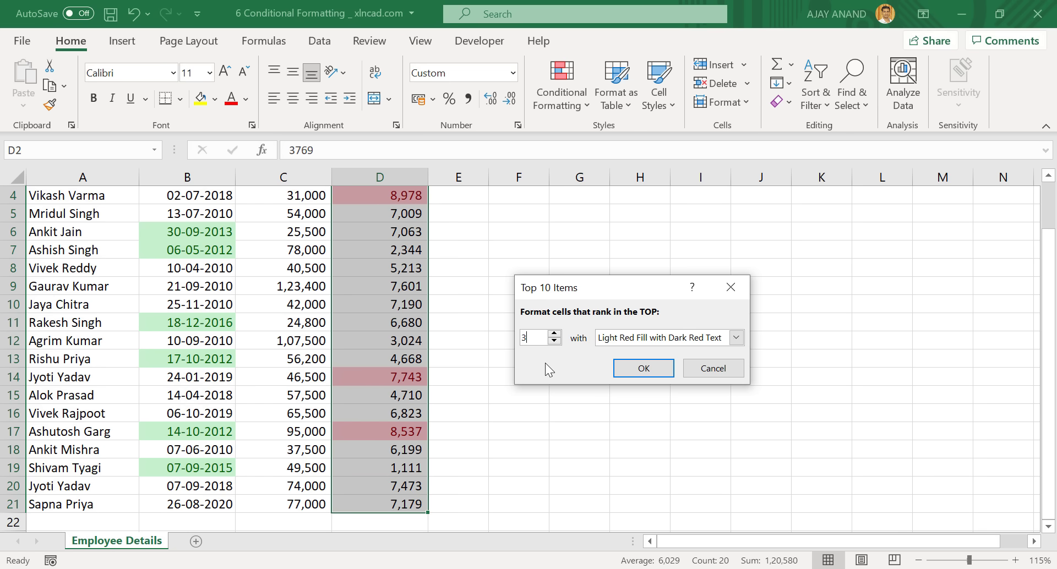
left_click(736, 337)
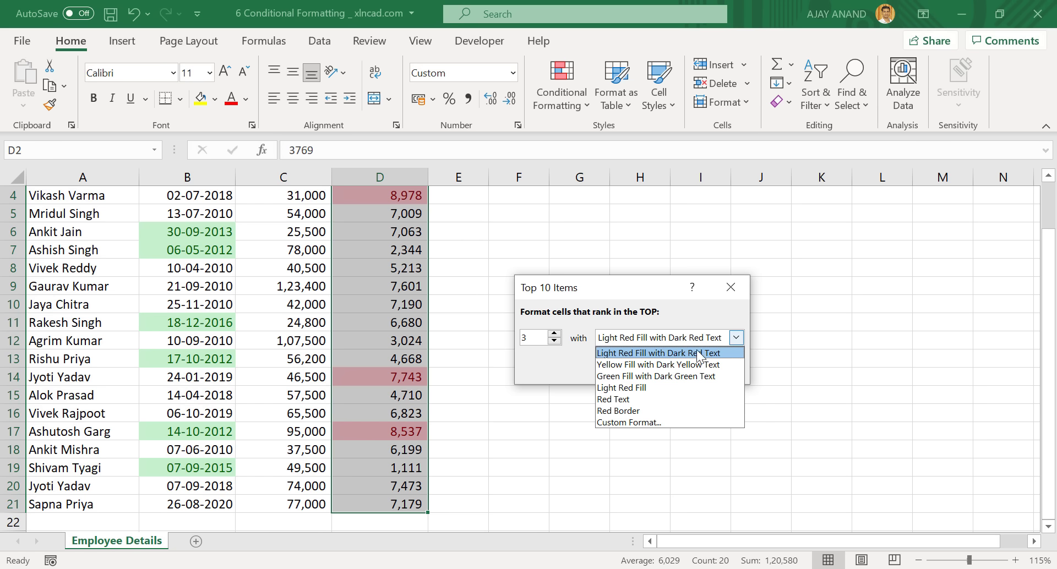
left_click(669, 366)
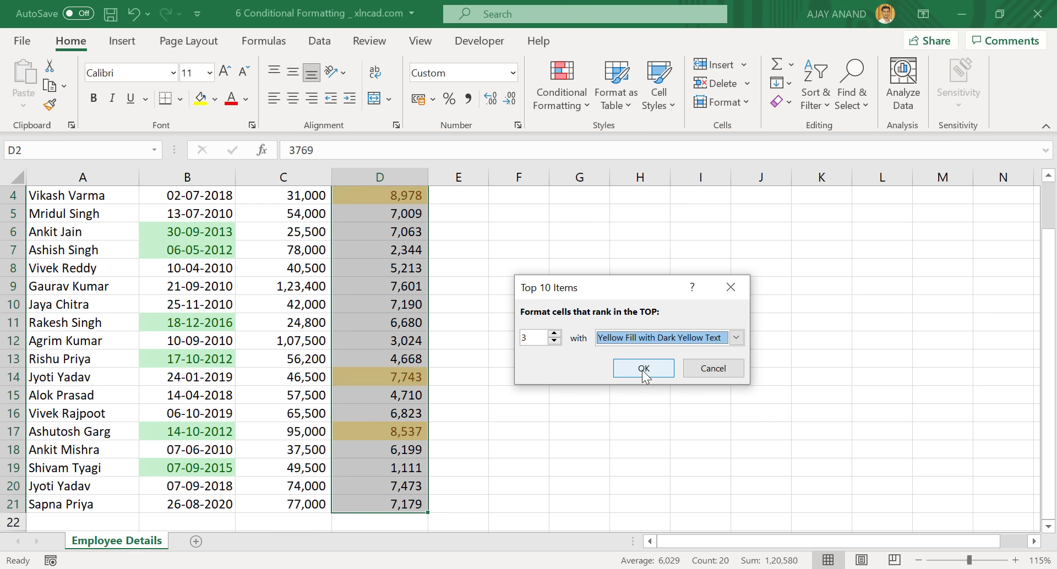
left_click(645, 366)
scroll(544, 351, "up", 1)
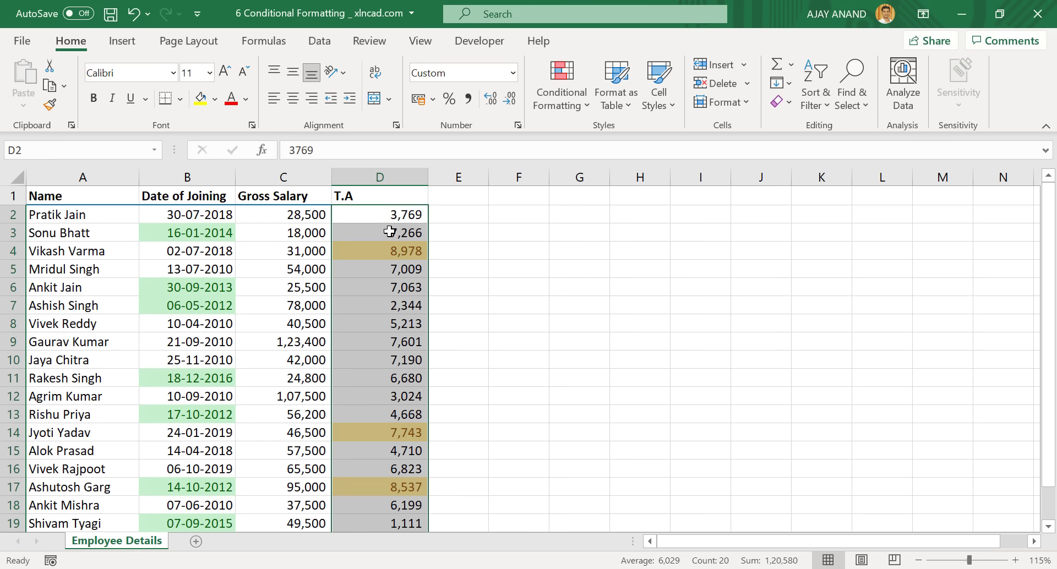
Set the T.A value in D6 to 12235 and check the top-value highlighting down the column.
left_click(394, 288)
scroll(390, 301, "down", 2)
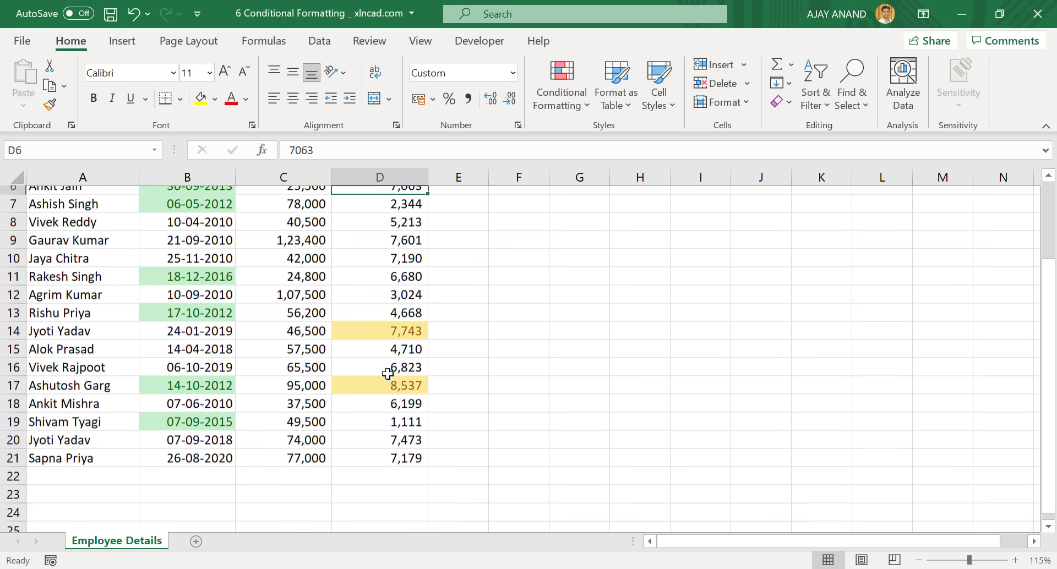
scroll(383, 391, "up", 2)
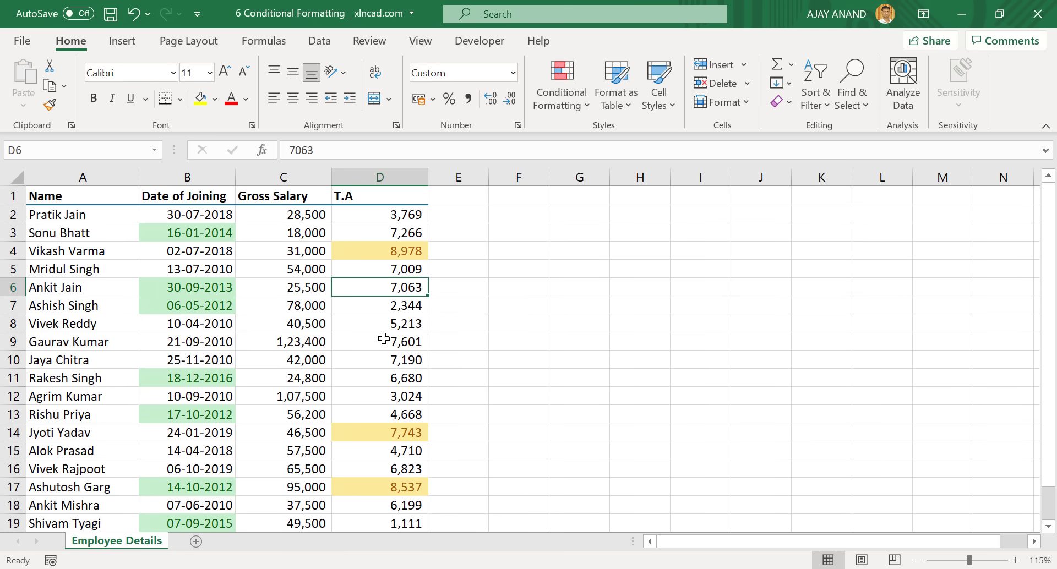
scroll(389, 451, "down", 1)
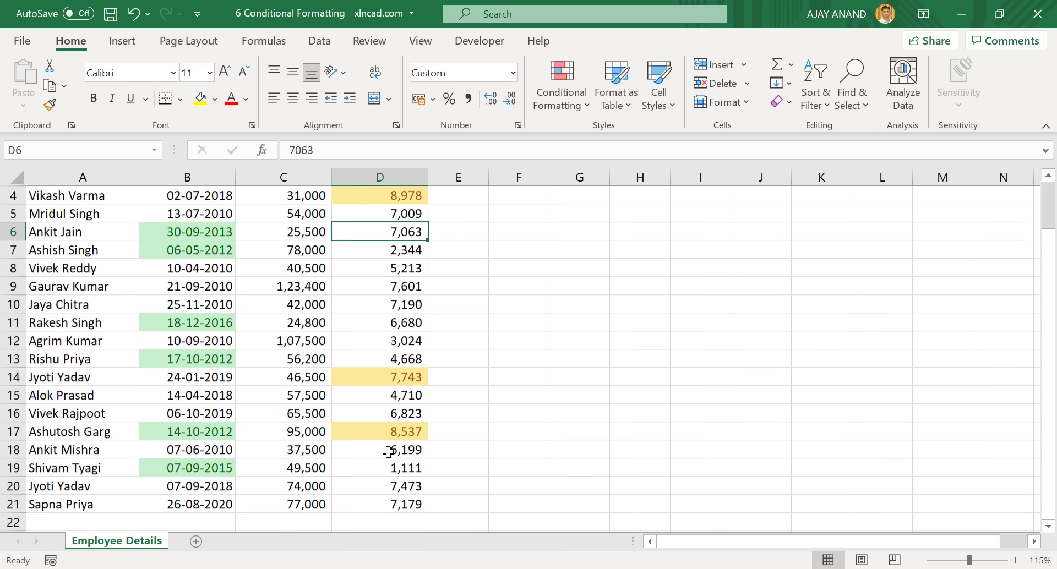
scroll(389, 452, "up", 1)
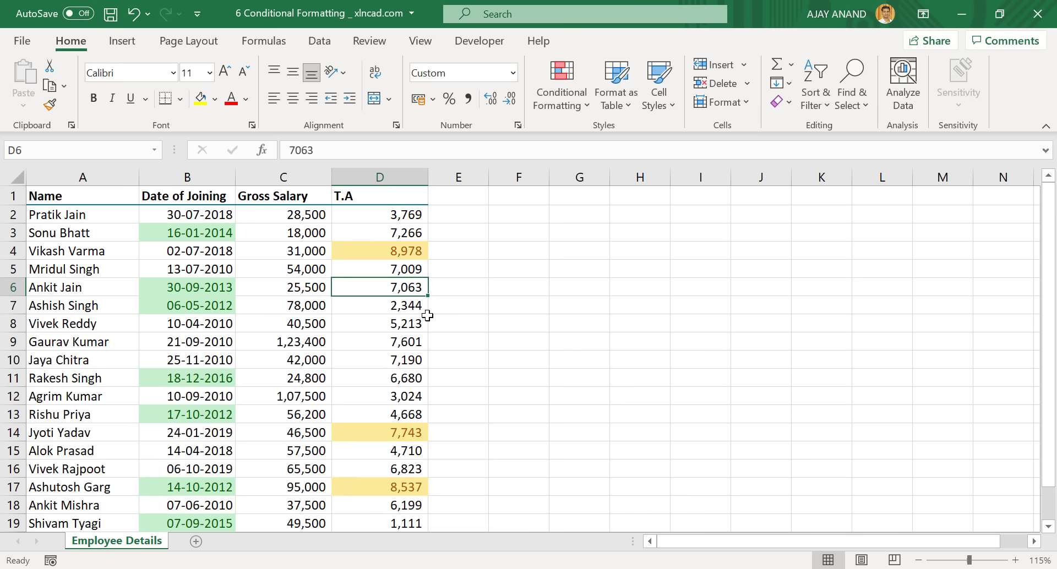
type("1")
type("2,23")
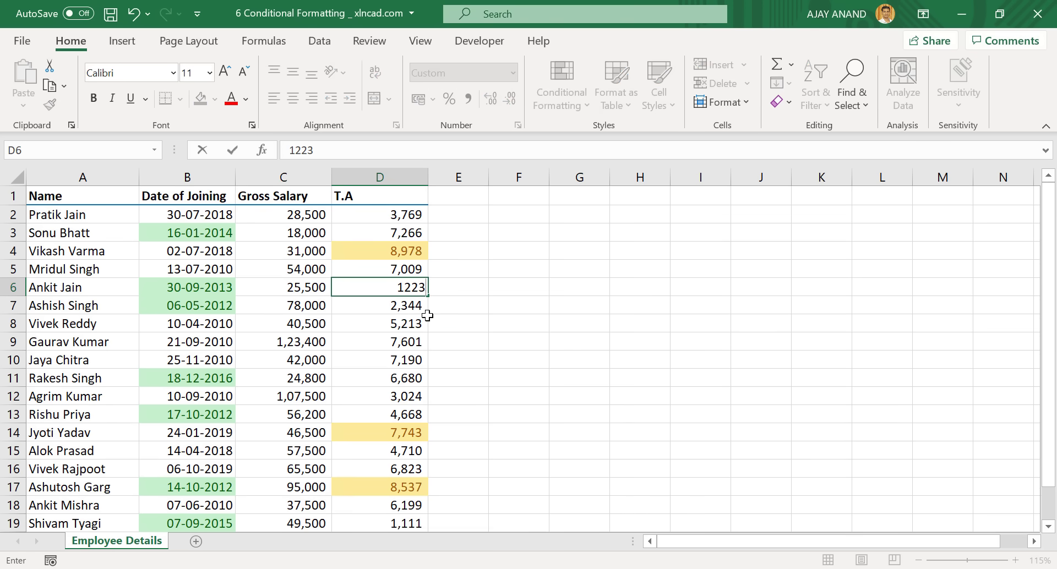
type("5")
key("Return")
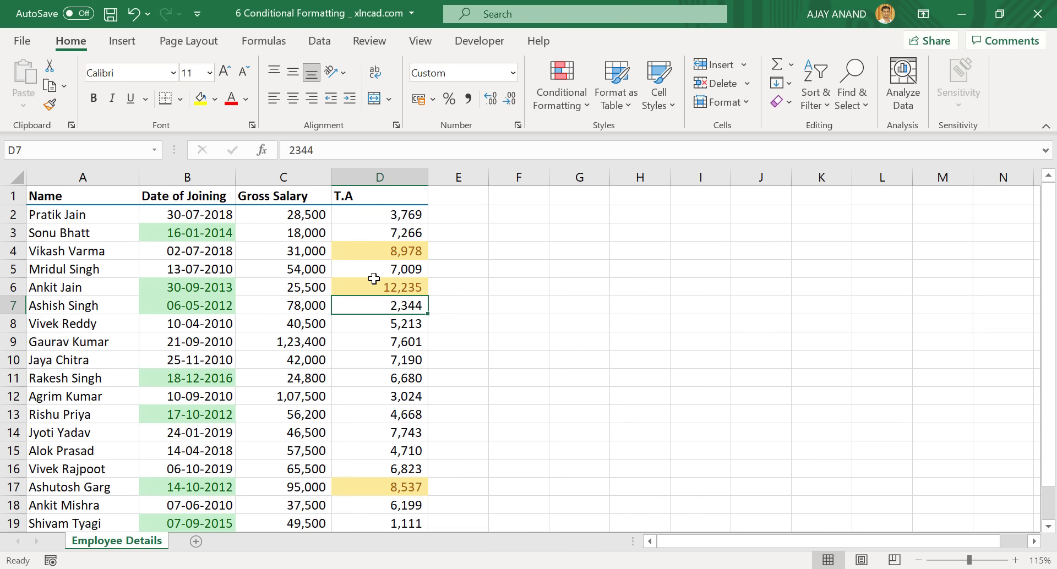
scroll(395, 287, "down", 2)
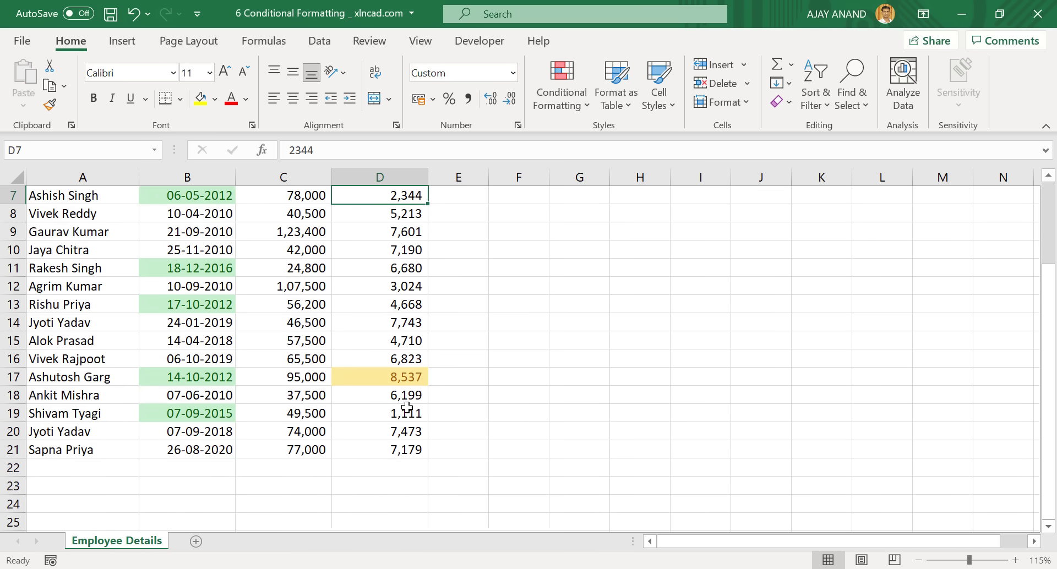
scroll(406, 407, "up", 2)
scroll(386, 254, "down", 3)
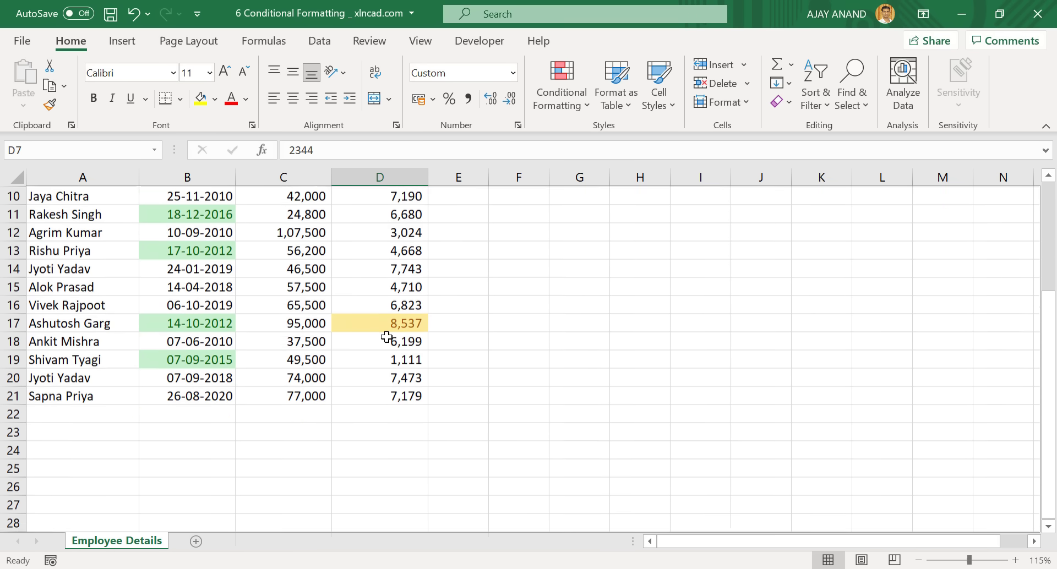
Conditionally format the bottom 3 T.A values in D2:D21 with Light Red Fill with Dark Red Text.
scroll(391, 337, "up", 3)
left_click_drag(405, 215, 397, 539)
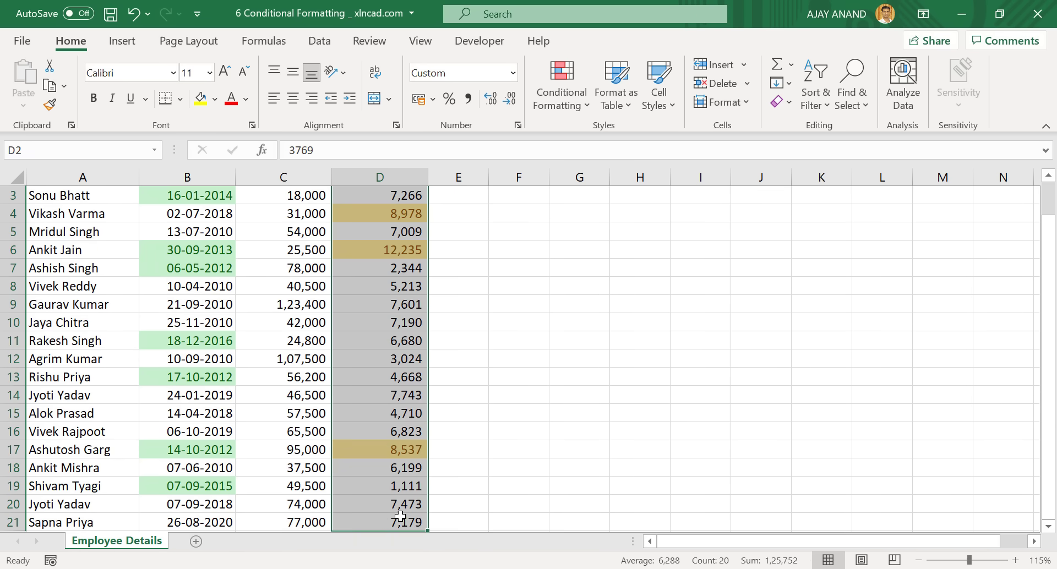
scroll(474, 411, "down", 1)
scroll(540, 266, "up", 2)
left_click(566, 104)
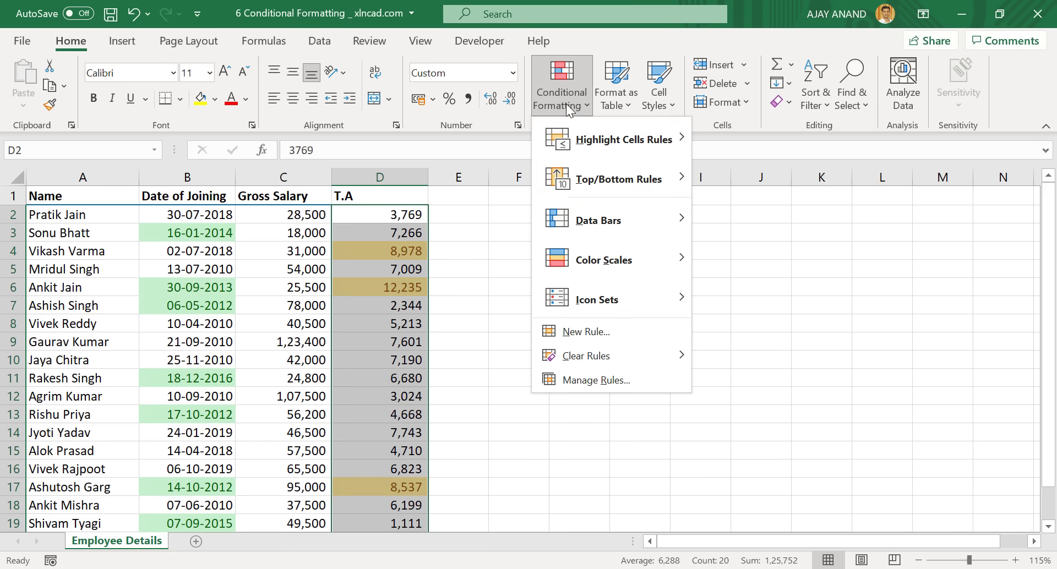
mouse_move(596, 179)
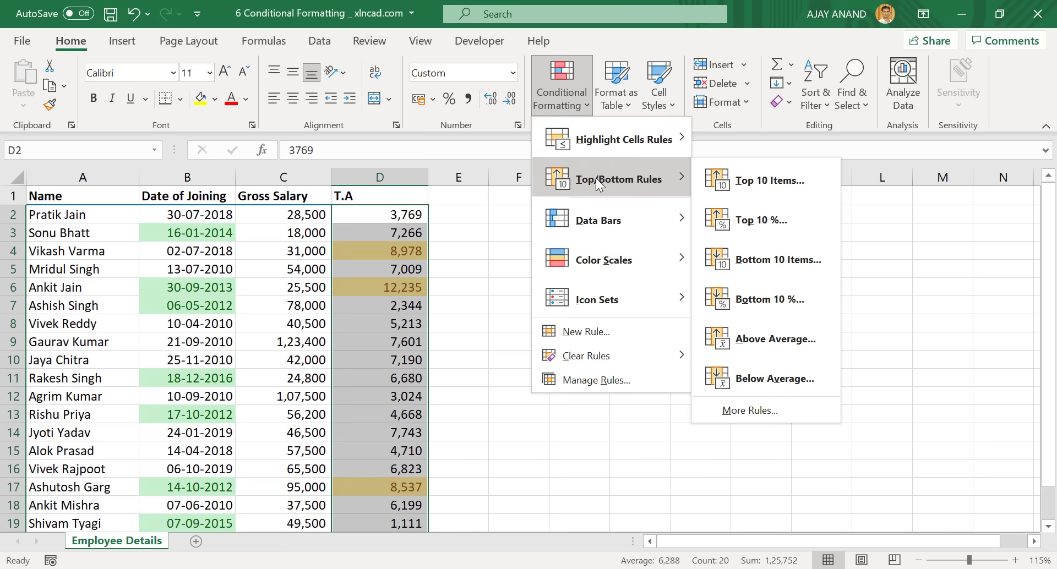
left_click(763, 262)
left_click_drag(538, 338, 526, 349)
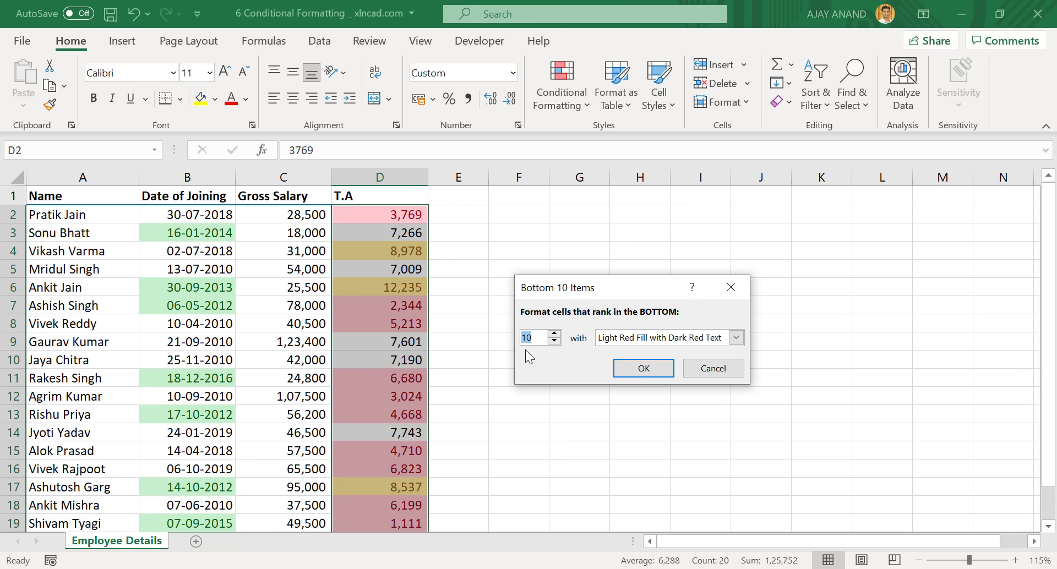
type("3")
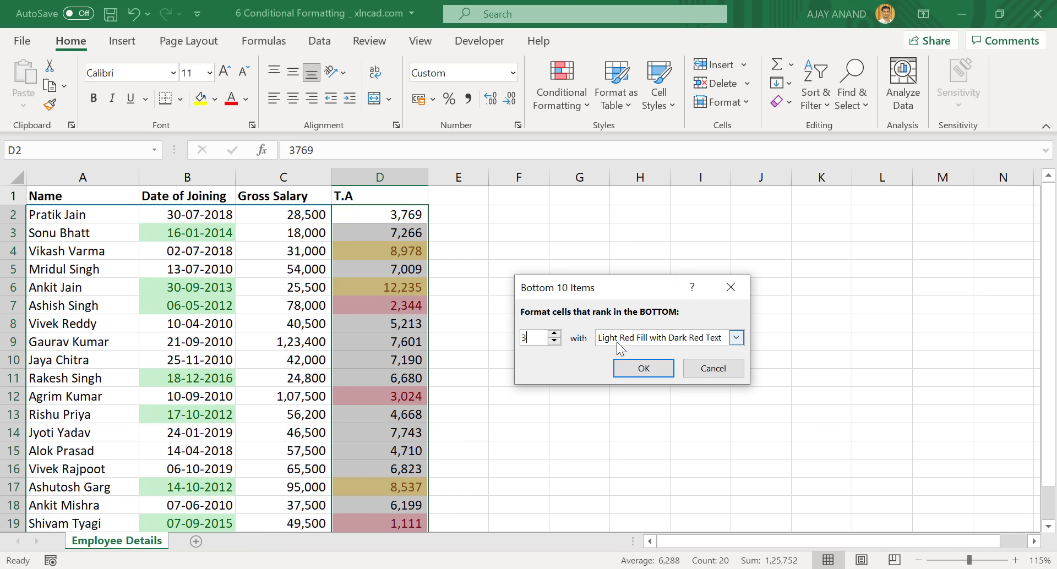
left_click(643, 368)
scroll(477, 328, "down", 2)
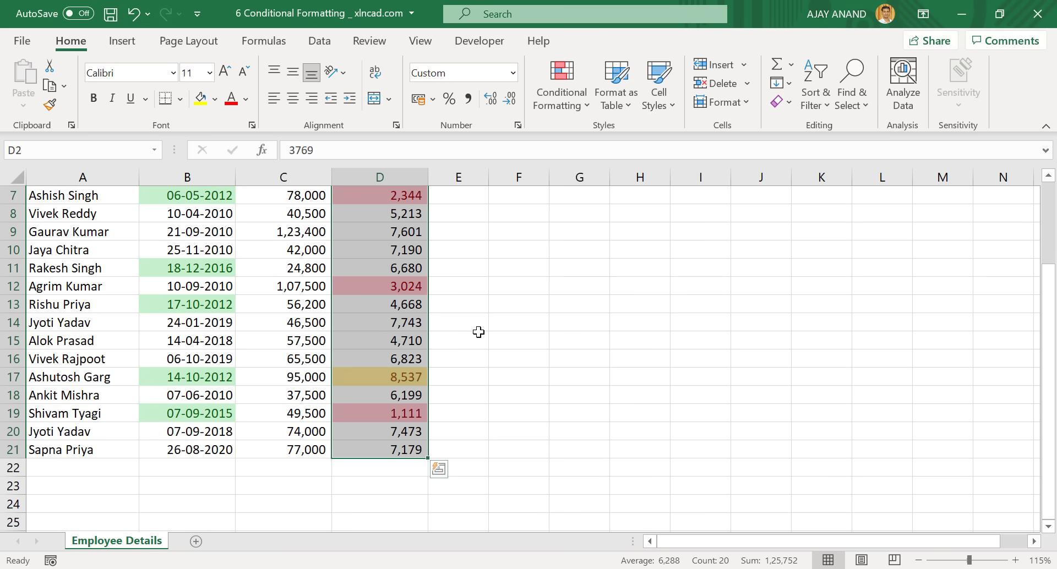
Set the T.A value in D15 to 500.
left_click(411, 342)
type("500")
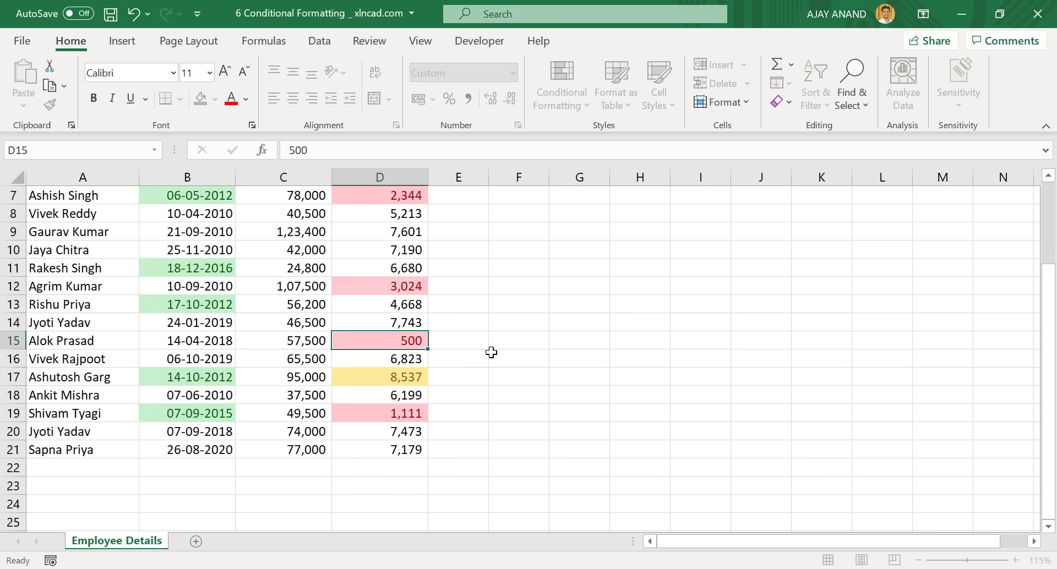
key("Return")
scroll(488, 353, "up", 2)
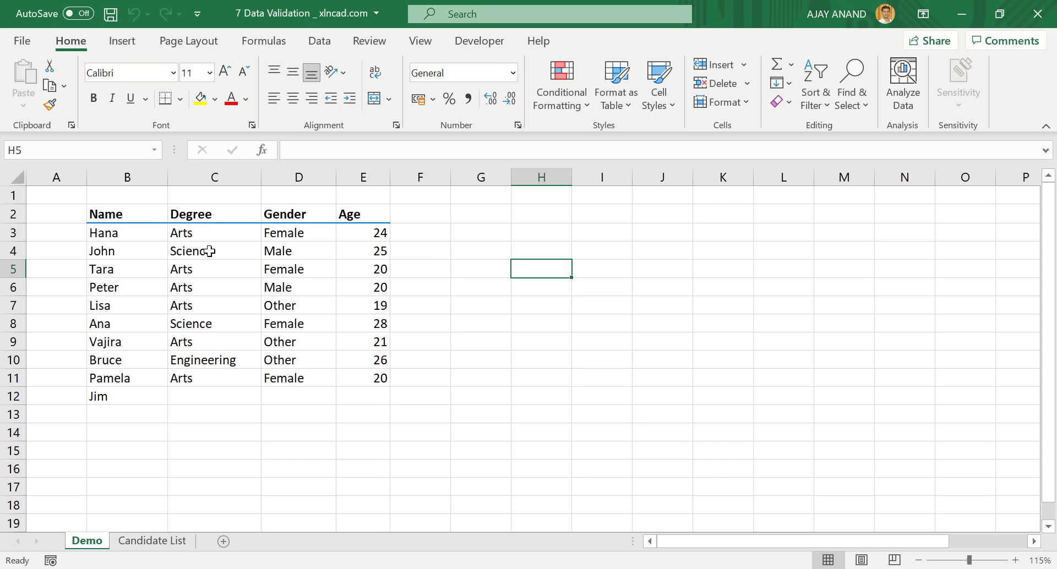
On the Demo sheet of the Data Validation workbook, set the Degree to Engineering in C6 and to Arts in C8 from their lists.
left_click(230, 287)
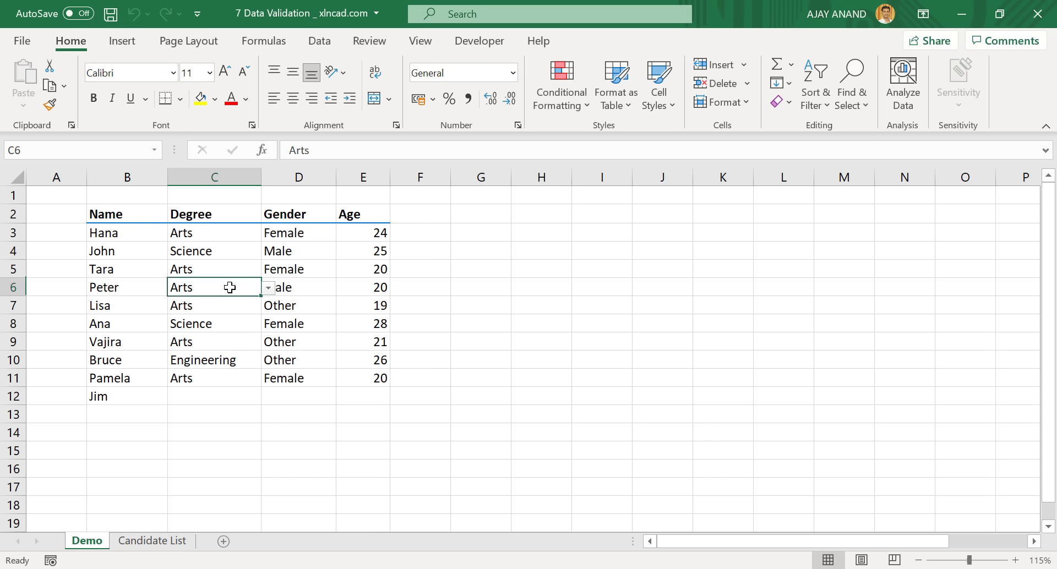
left_click(269, 288)
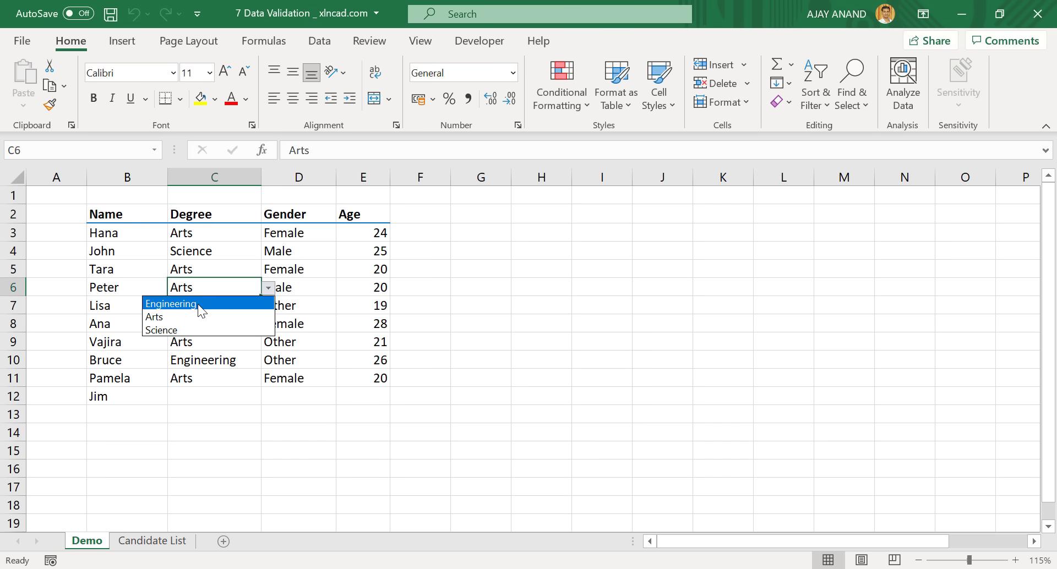
left_click(230, 303)
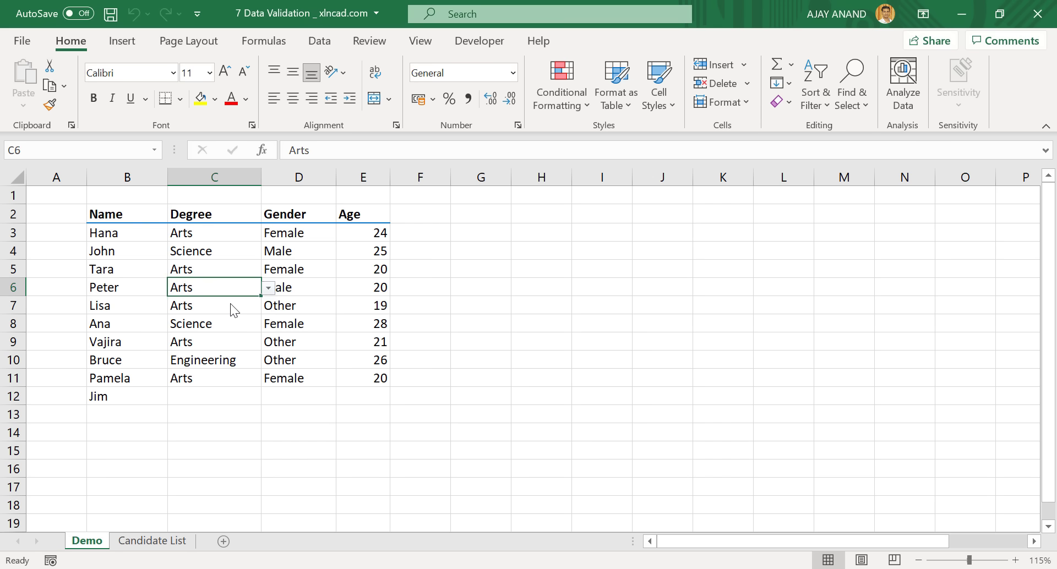
left_click(237, 324)
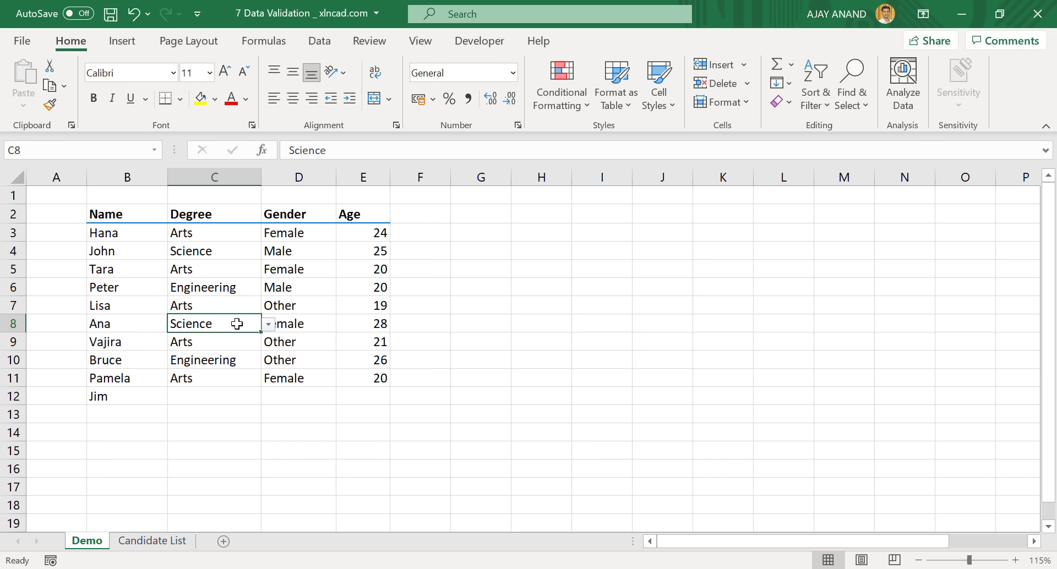
left_click(268, 325)
left_click(222, 352)
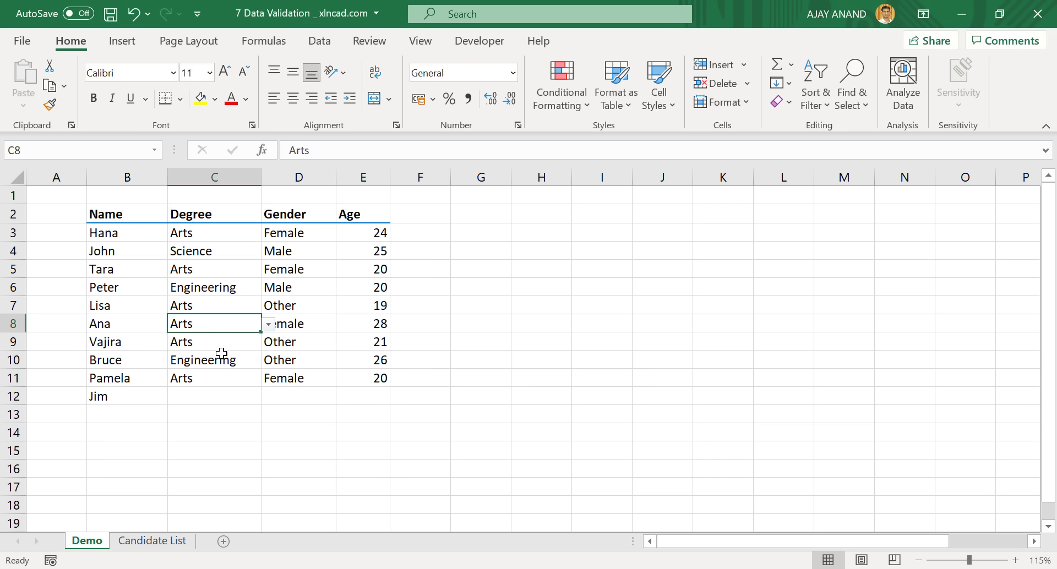
left_click(222, 249)
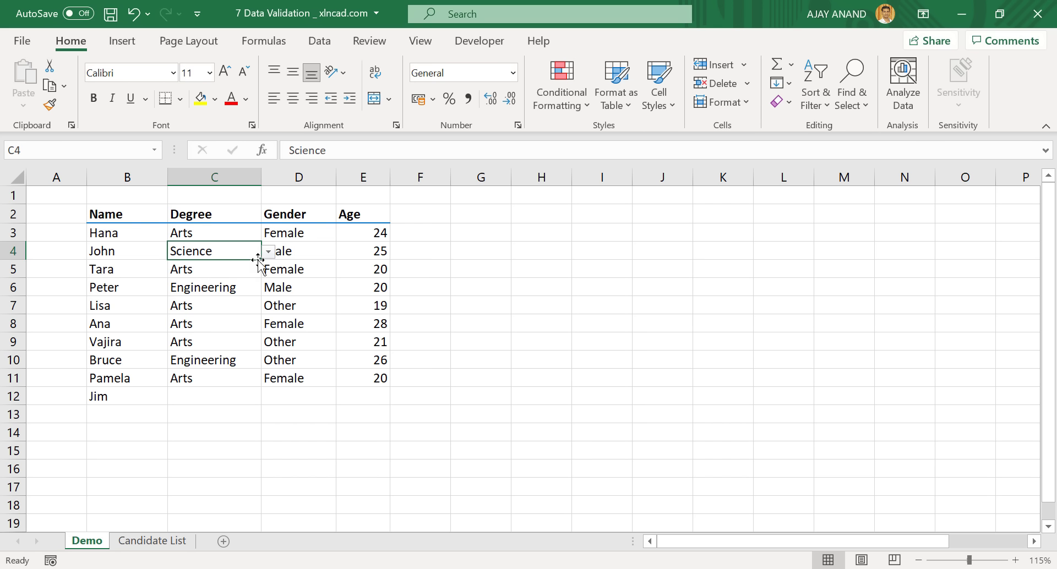
Set the Degree in C4 to Engineering and the Gender in D5 to Other from their lists.
left_click(268, 251)
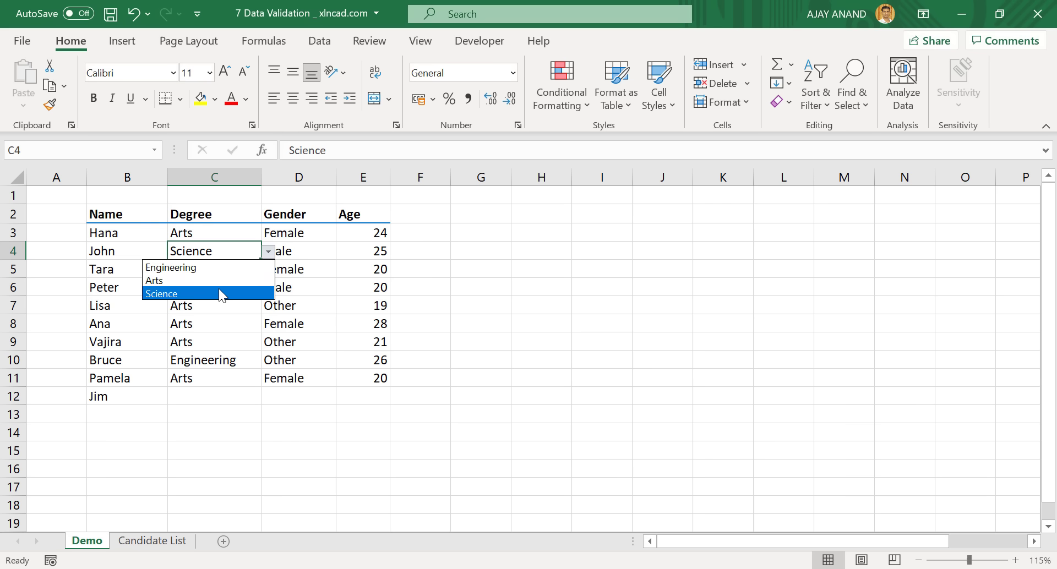
left_click(214, 267)
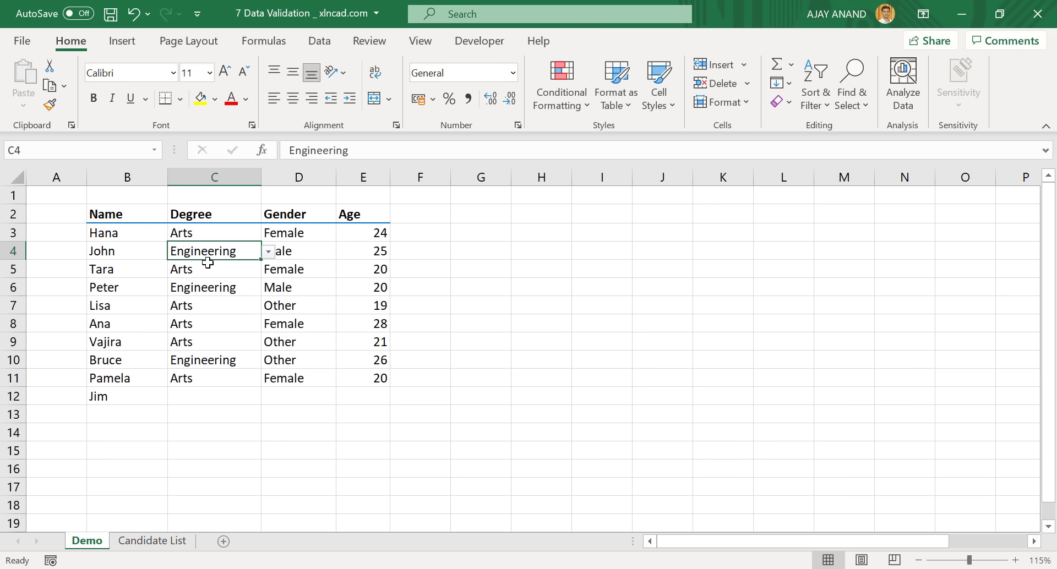
left_click(312, 269)
left_click(343, 270)
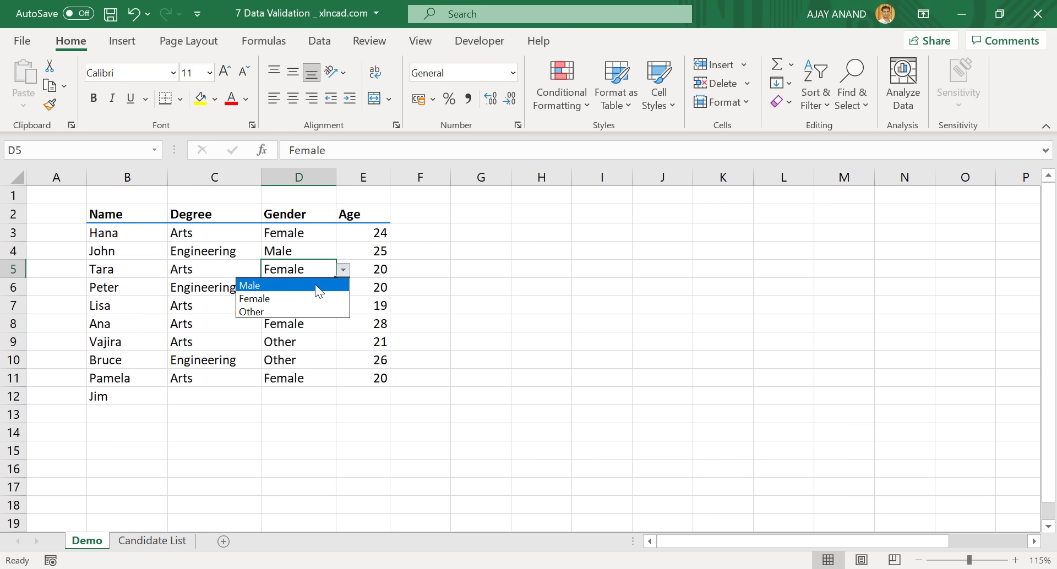
left_click(309, 310)
Switch the Gender in D8 to Male and back to Female from its list.
left_click(311, 323)
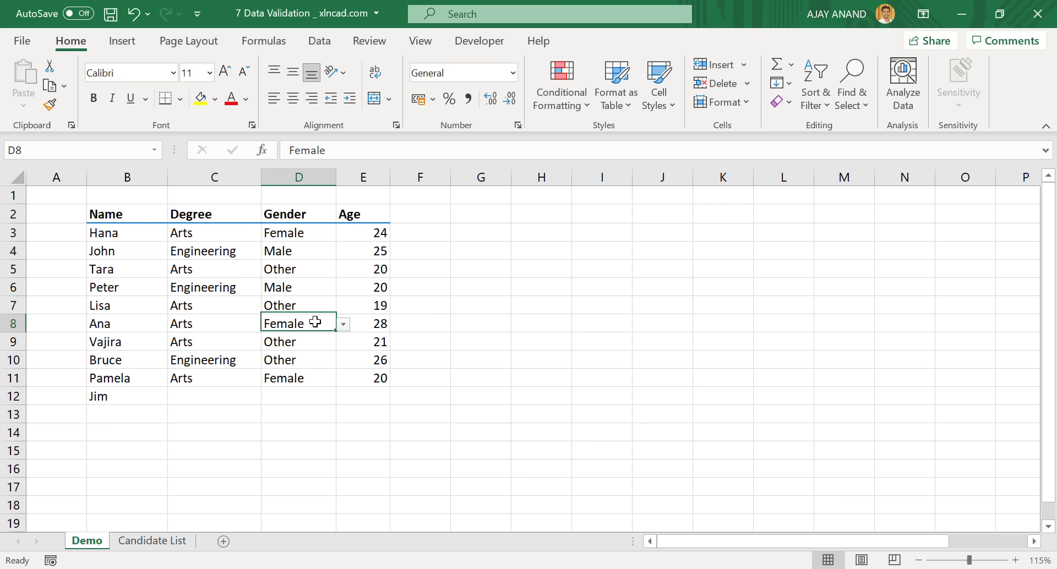
left_click(342, 324)
left_click(313, 338)
left_click(342, 324)
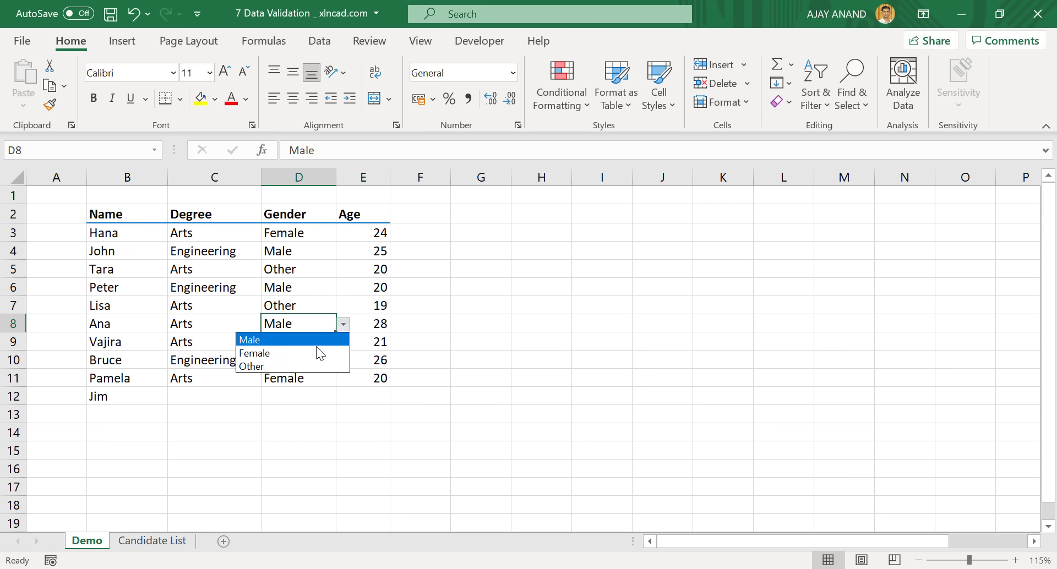
left_click(320, 350)
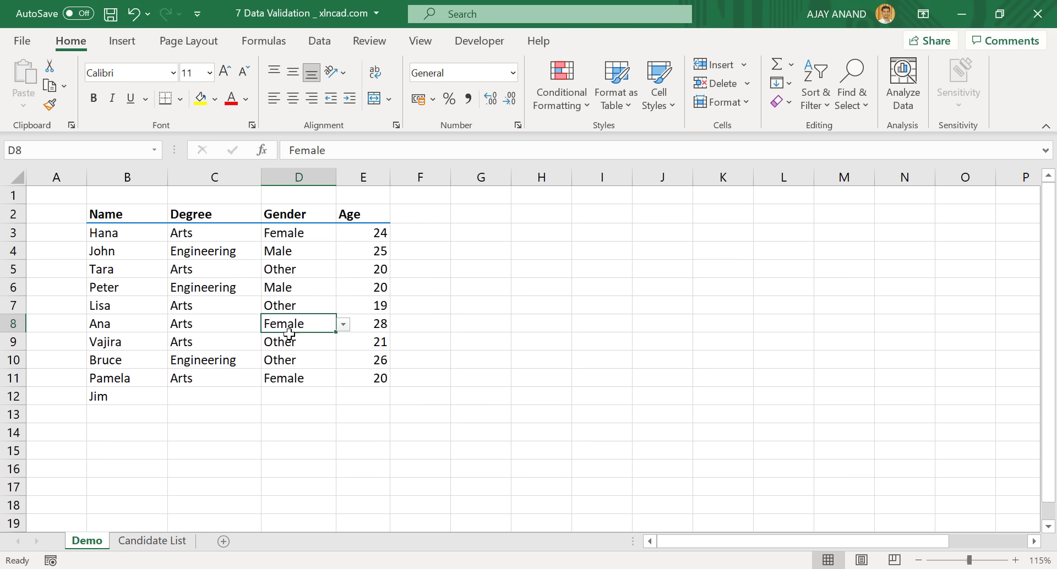
Set the Age in E4 to 20 and in E8 to 26 from their lists.
left_click(369, 253)
left_click(397, 252)
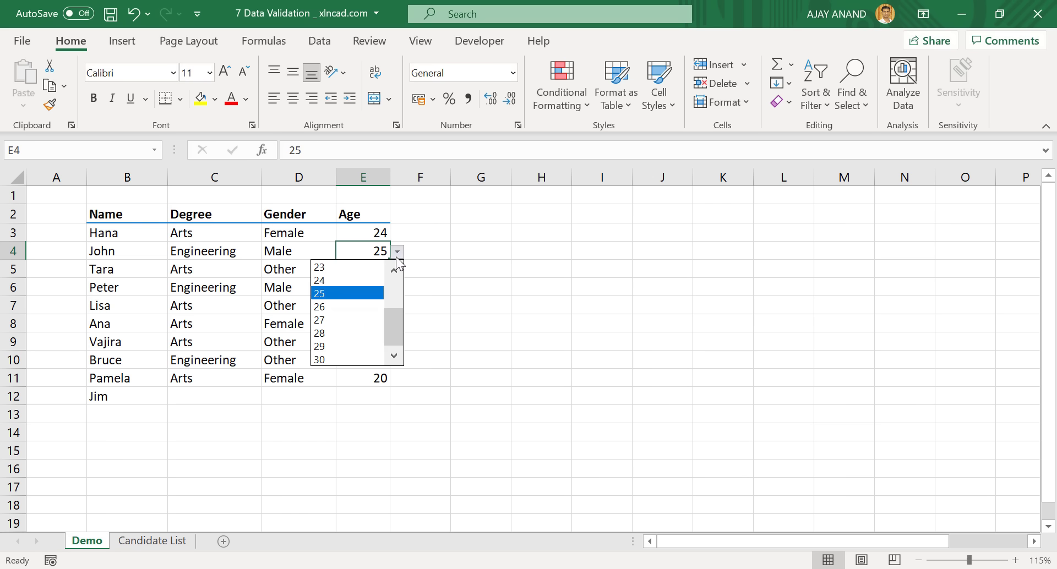
scroll(392, 313, "up", 2)
left_click(380, 295)
left_click(385, 324)
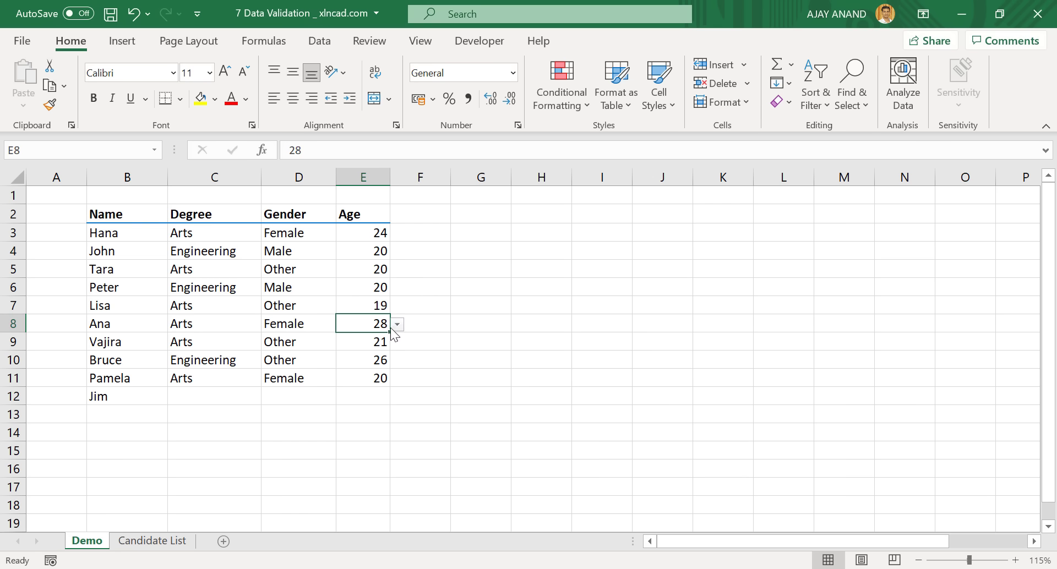
left_click(397, 325)
left_click(359, 381)
Fill in row 12 from the lists with Degree Arts, Gender Male and Age 20.
left_click(253, 396)
left_click(268, 397)
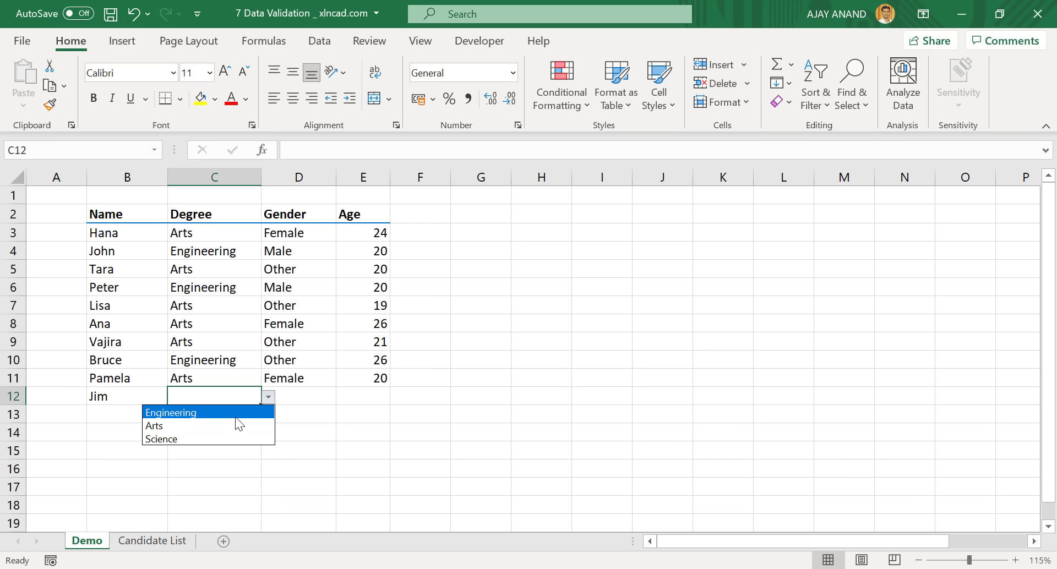
left_click(239, 425)
left_click(318, 399)
left_click(343, 397)
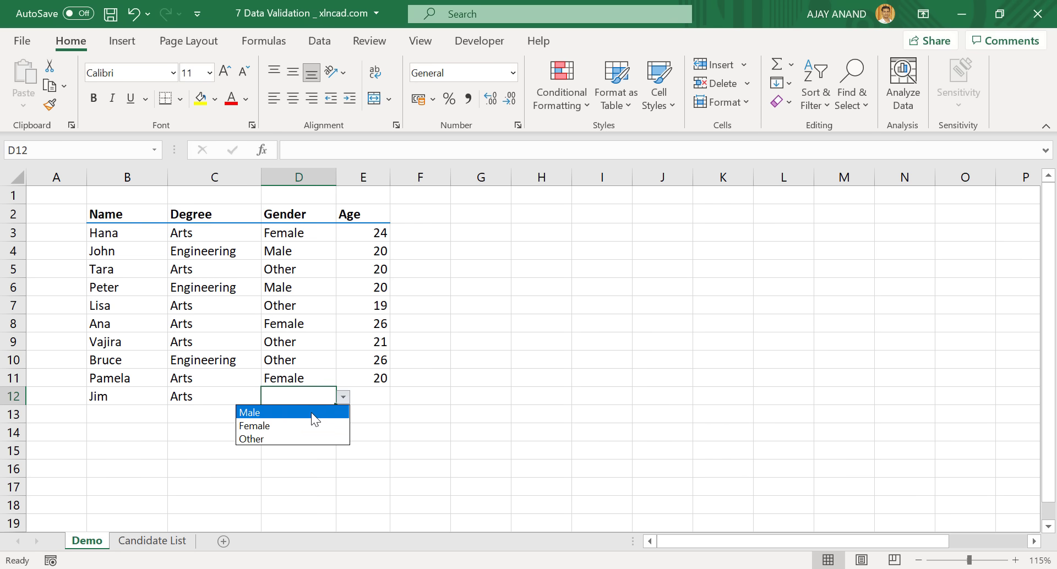
left_click(309, 417)
left_click(363, 396)
left_click(397, 397)
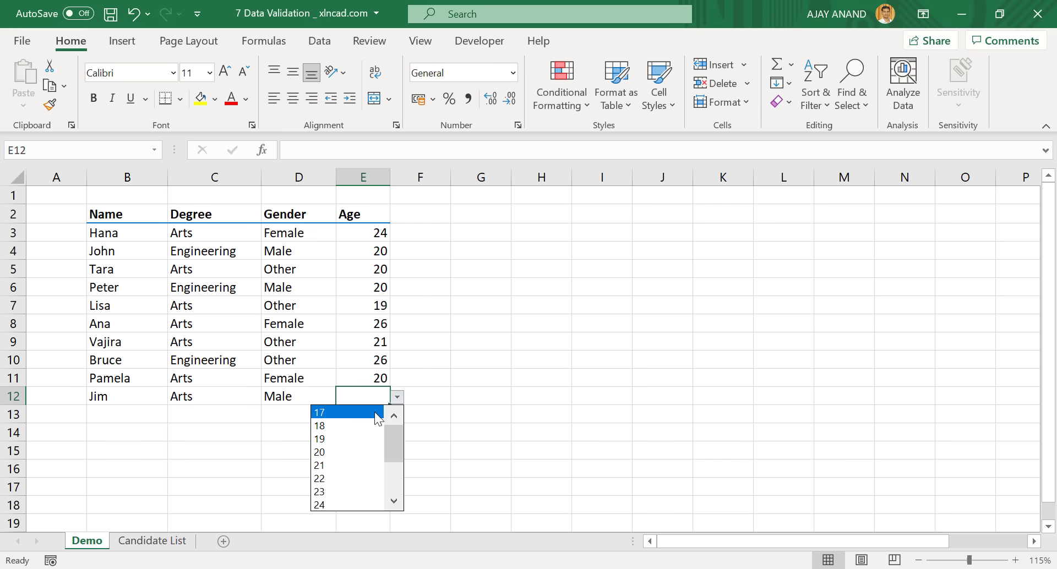
left_click(344, 453)
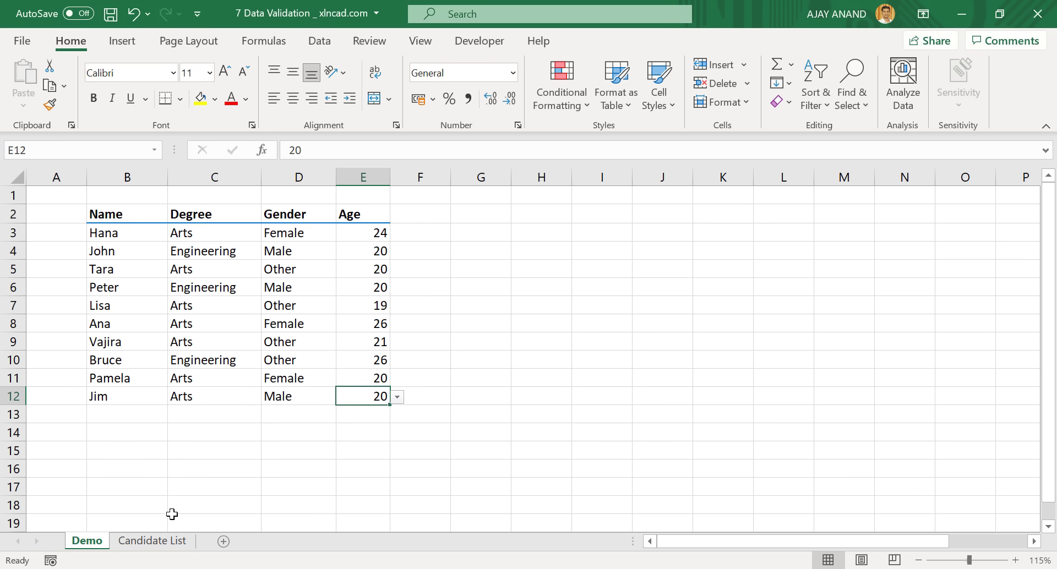
On the Candidate List sheet, enter Engineering, Arts and Science in G3:G5.
left_click(155, 542)
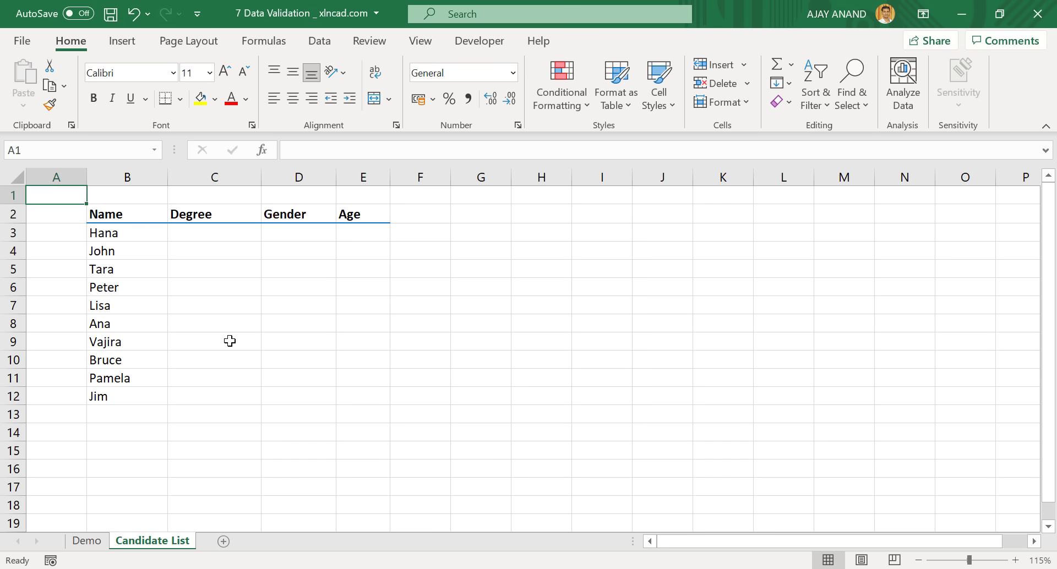
left_click(491, 233)
type("Engin")
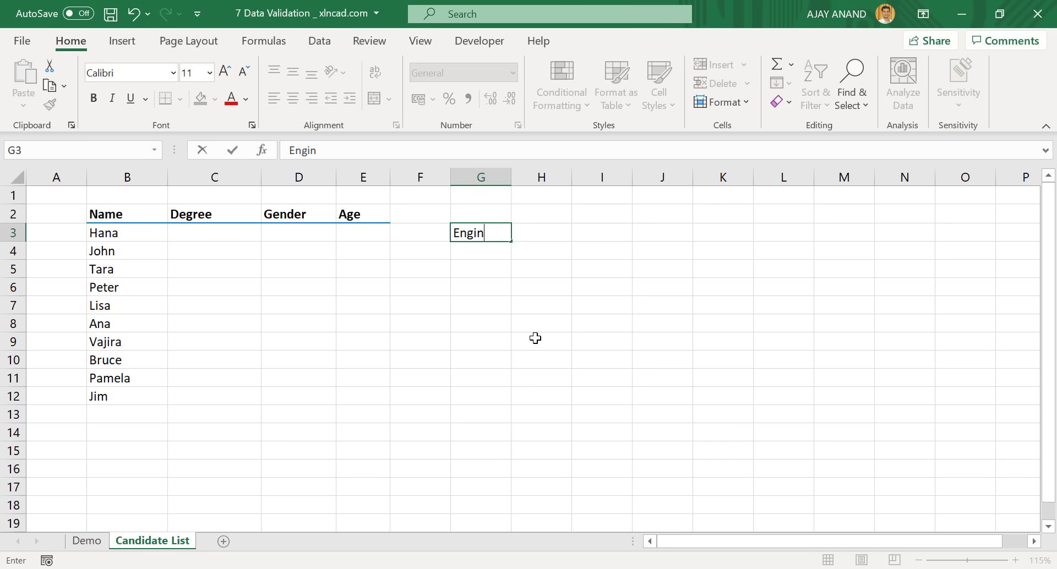
type("eering")
key("Return")
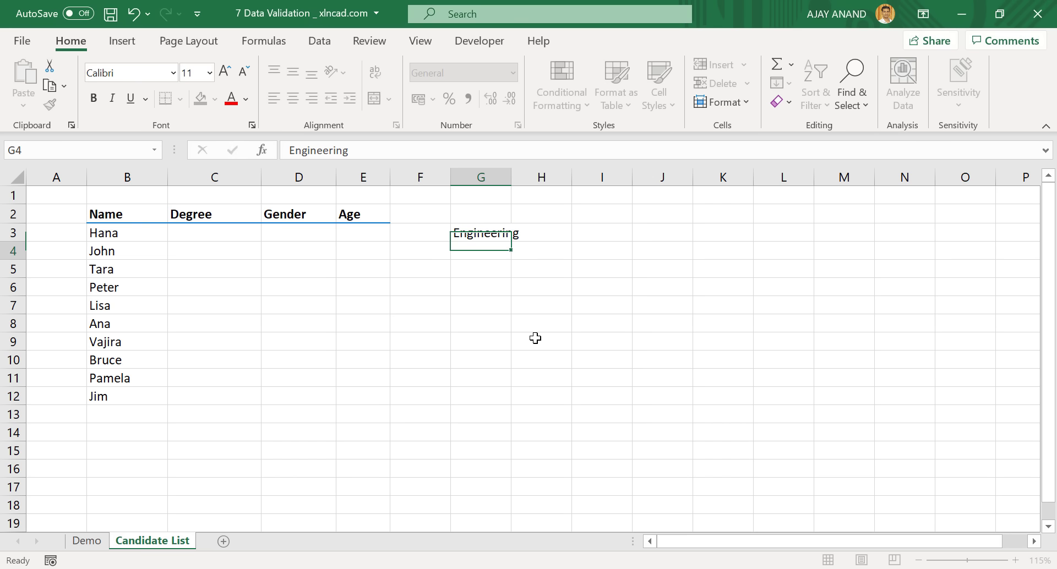
type("Arts")
key("Return")
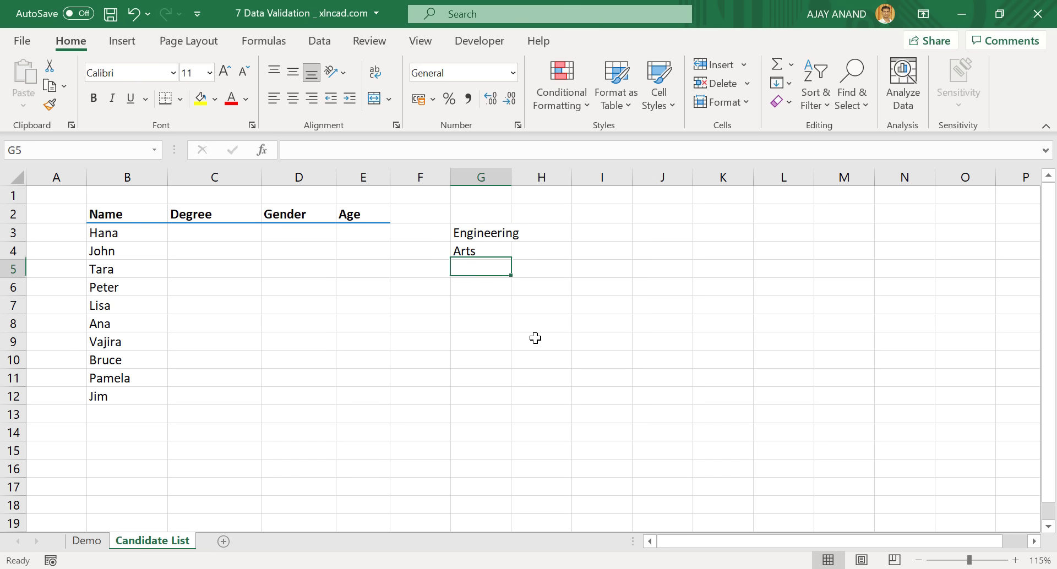
type("Science")
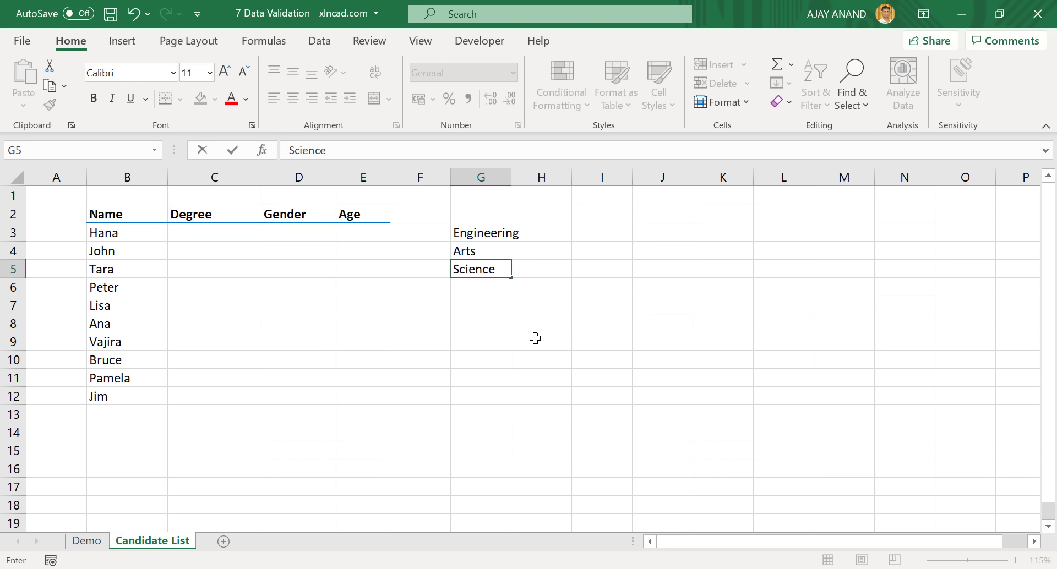
key("Return")
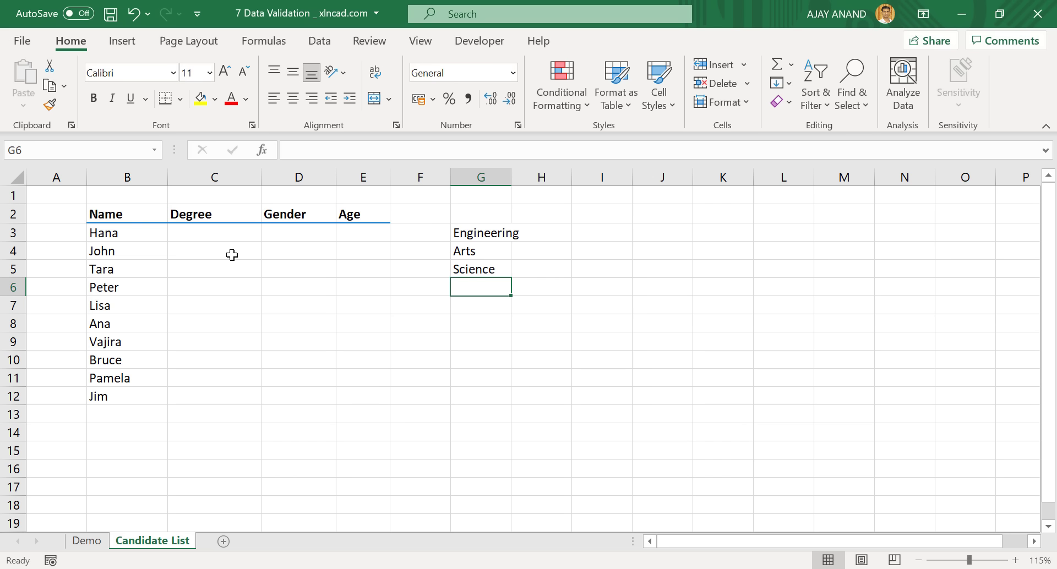
Apply List data validation to the Degree cells C3:C12 with G3:G5 as the source.
left_click_drag(220, 233, 224, 392)
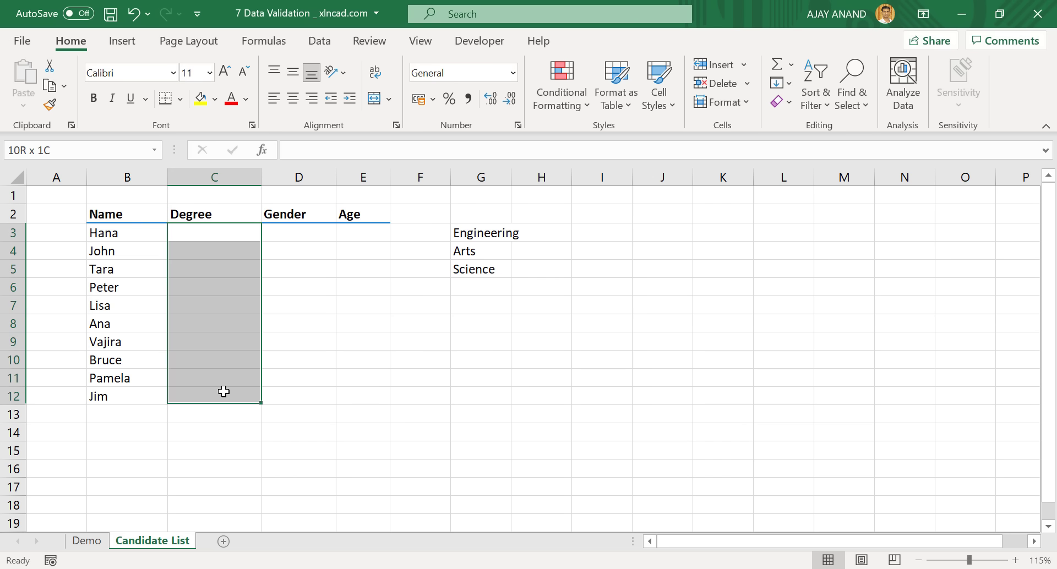
left_click(334, 41)
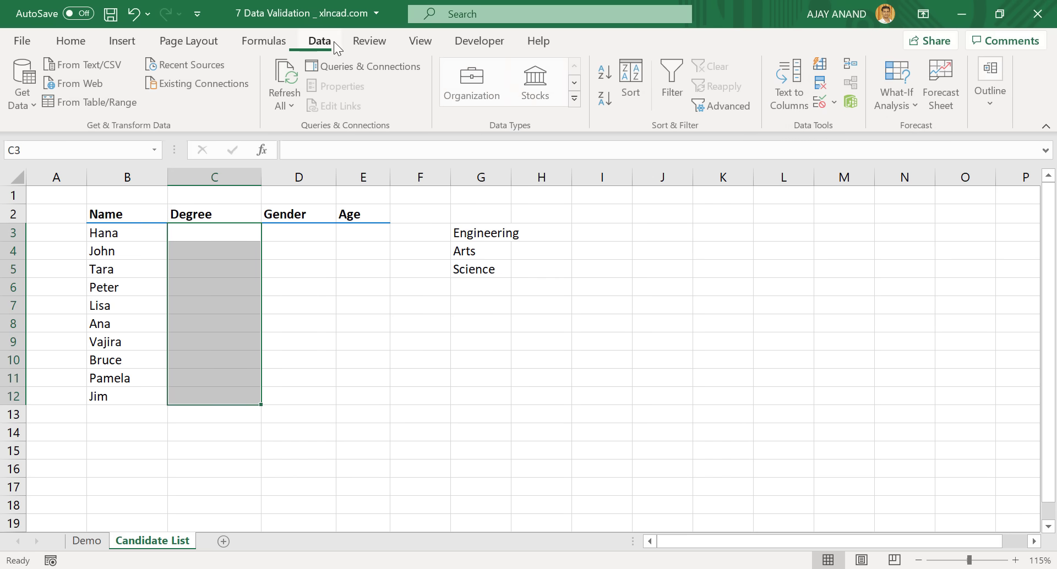
left_click(837, 102)
left_click(866, 131)
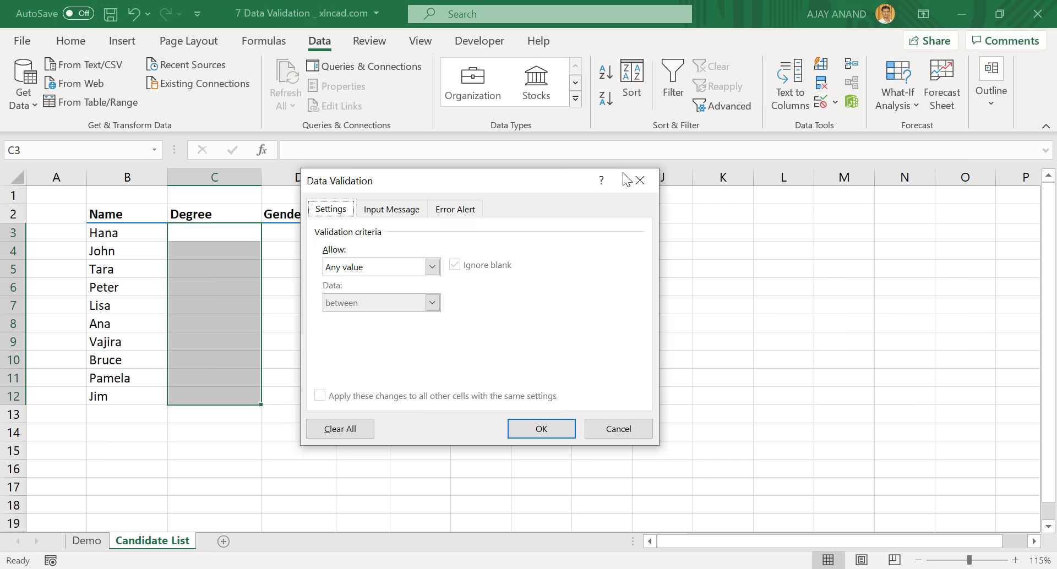
left_click_drag(481, 180, 740, 173)
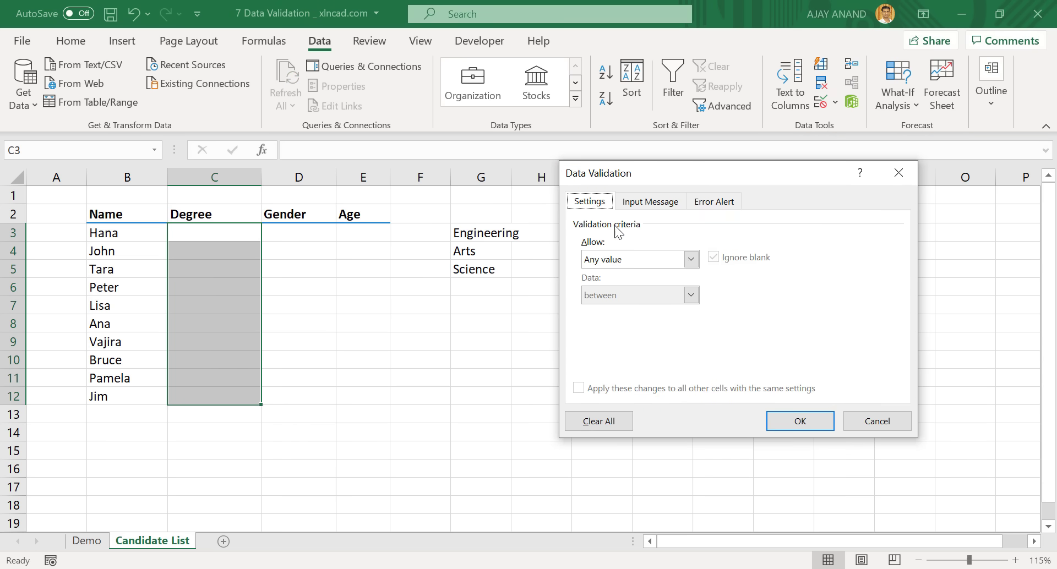
left_click(692, 259)
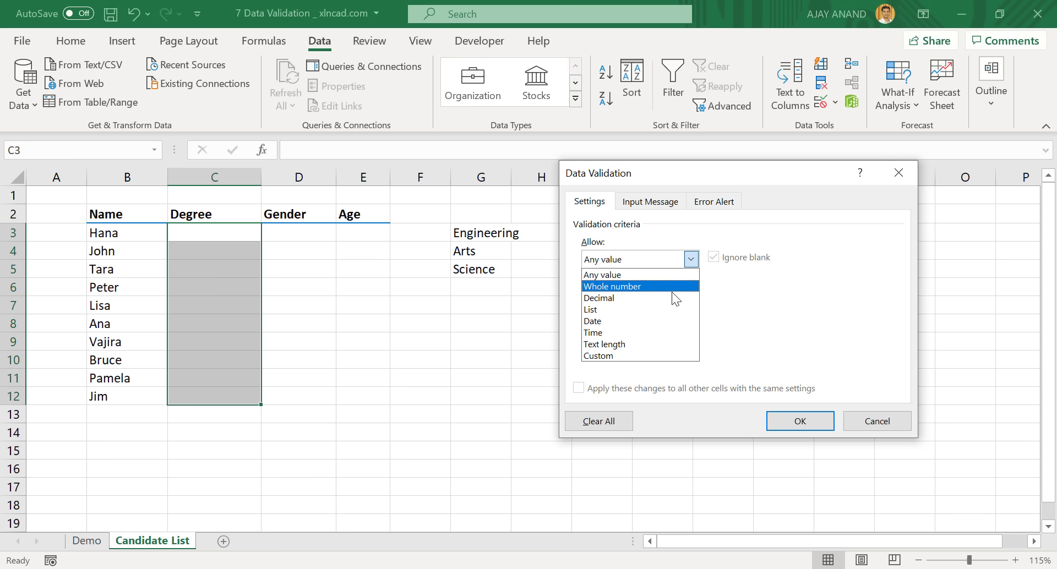
left_click(639, 309)
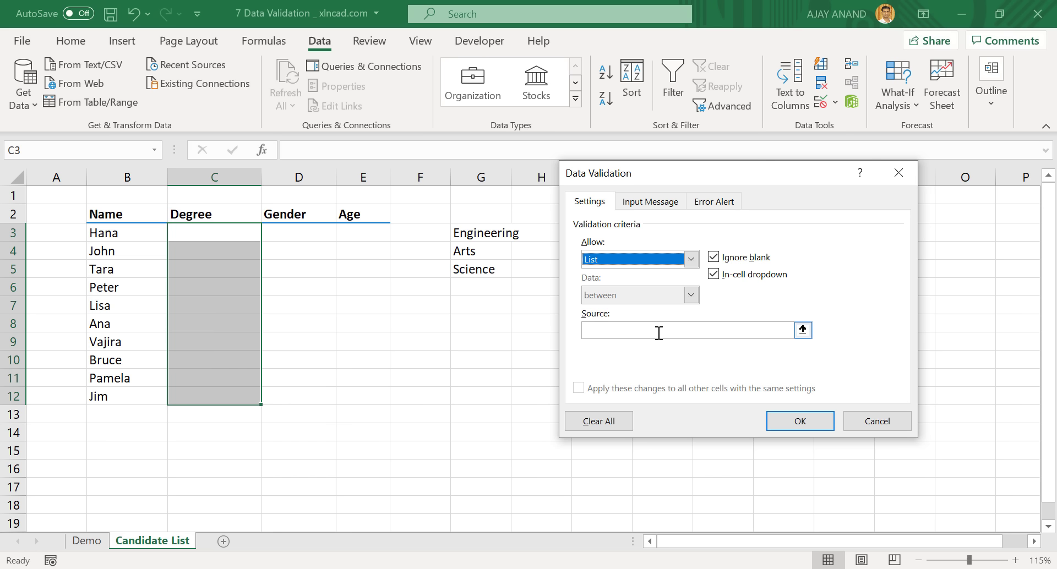
left_click(802, 330)
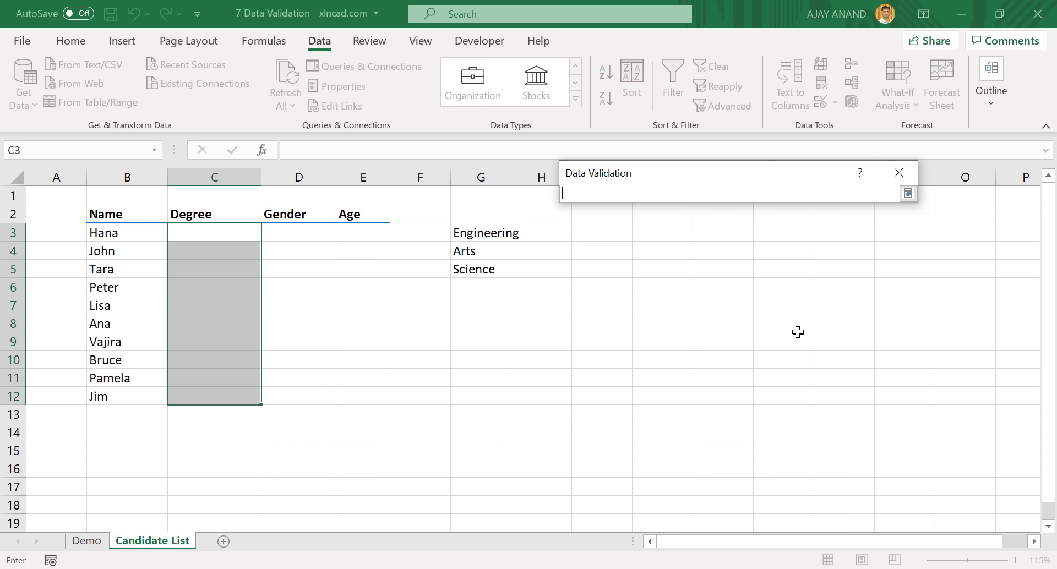
left_click_drag(489, 232, 492, 269)
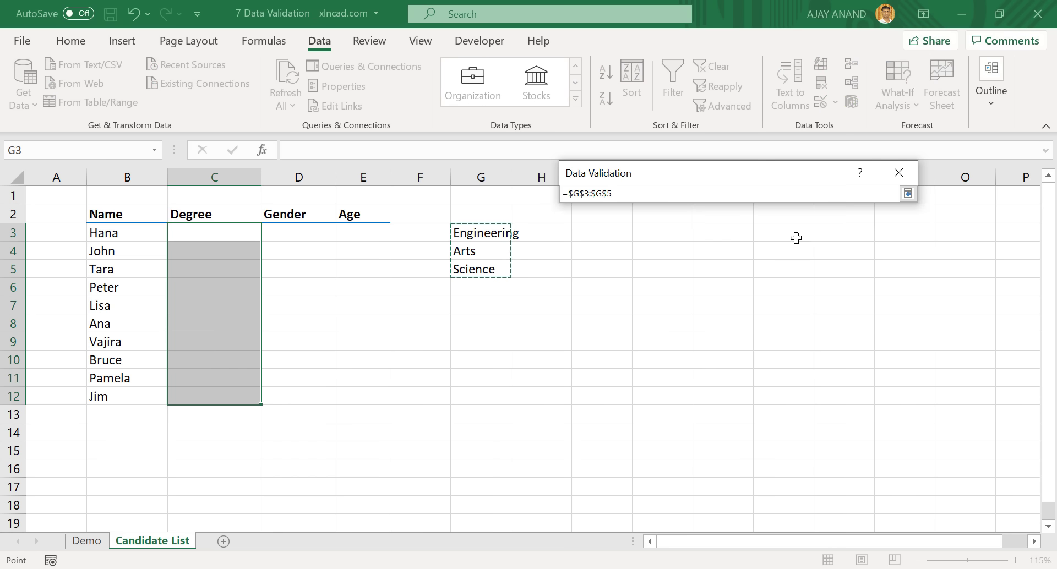
left_click(908, 193)
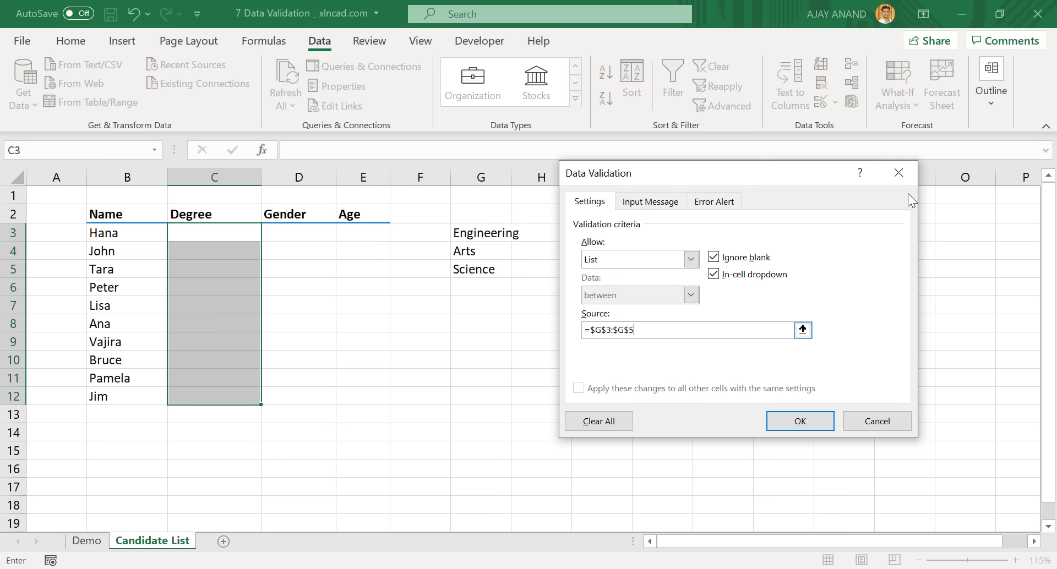
left_click(800, 421)
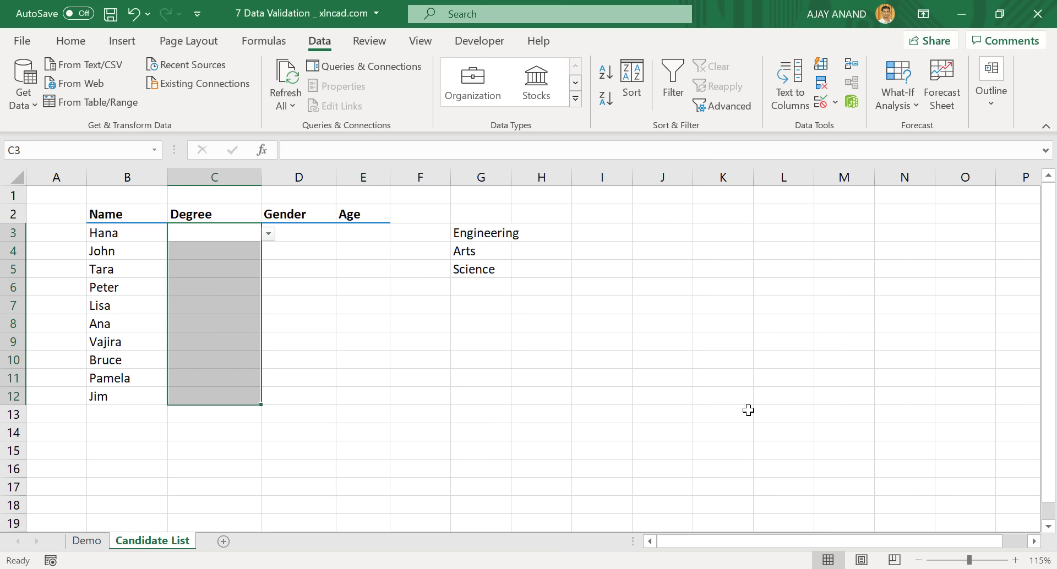
Set the Degree to Arts in C3, Engineering in C6 and Science in C9 from the new lists.
left_click(269, 234)
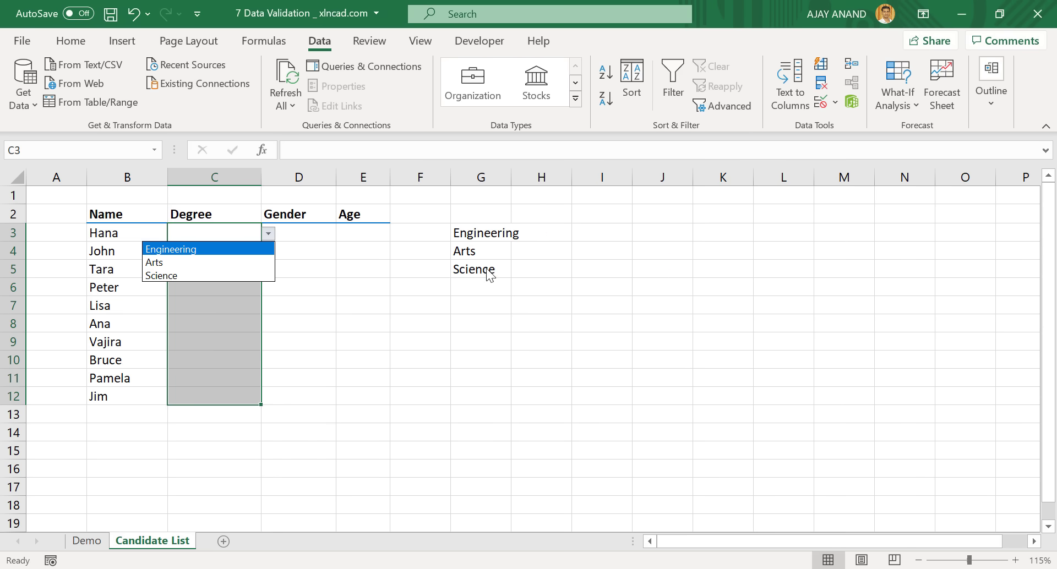
left_click(220, 260)
left_click(247, 282)
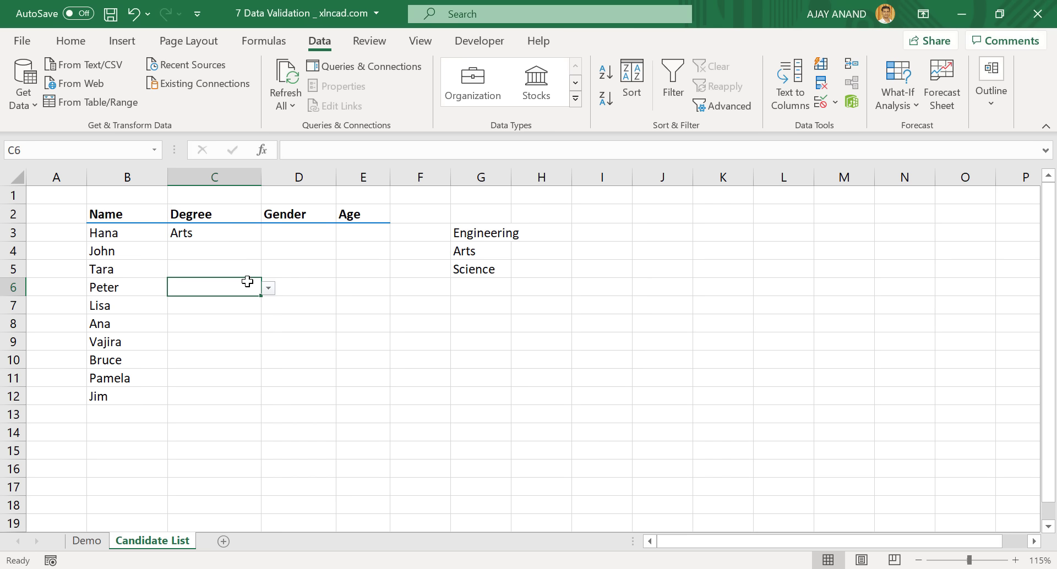
left_click(269, 288)
left_click(239, 318)
left_click(268, 288)
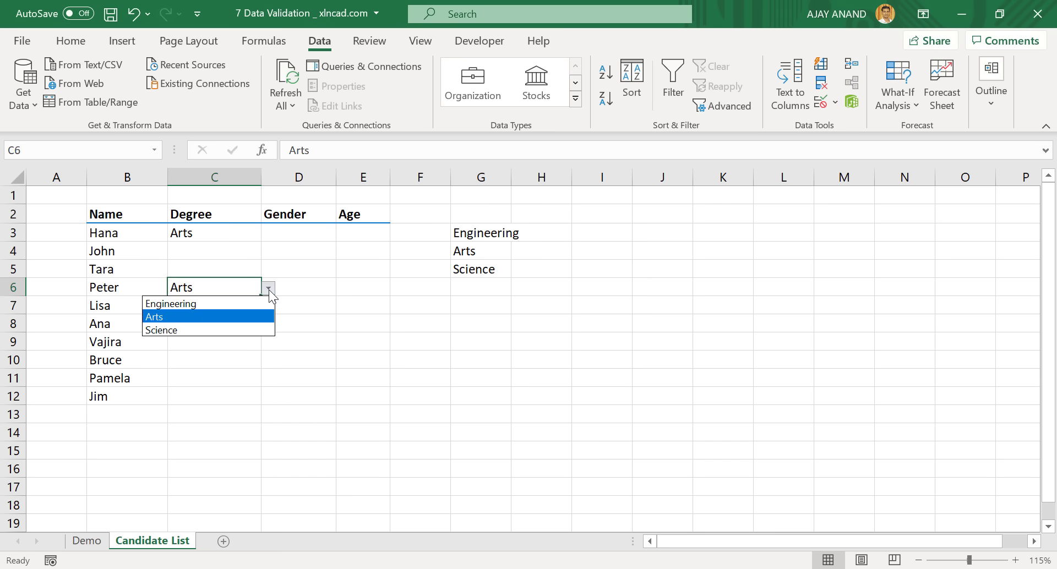
left_click(231, 303)
left_click(237, 340)
left_click(268, 343)
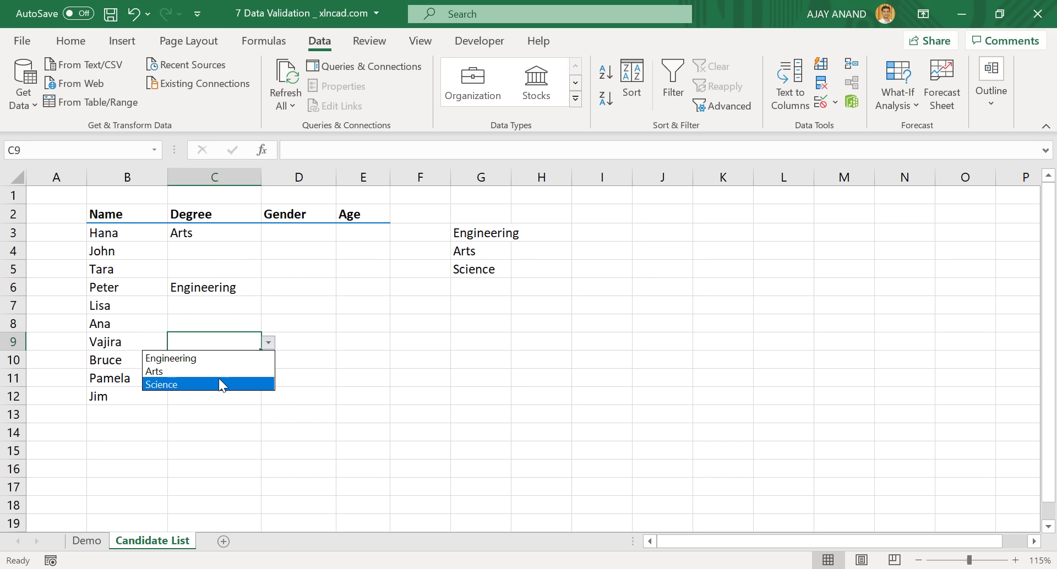
left_click(219, 384)
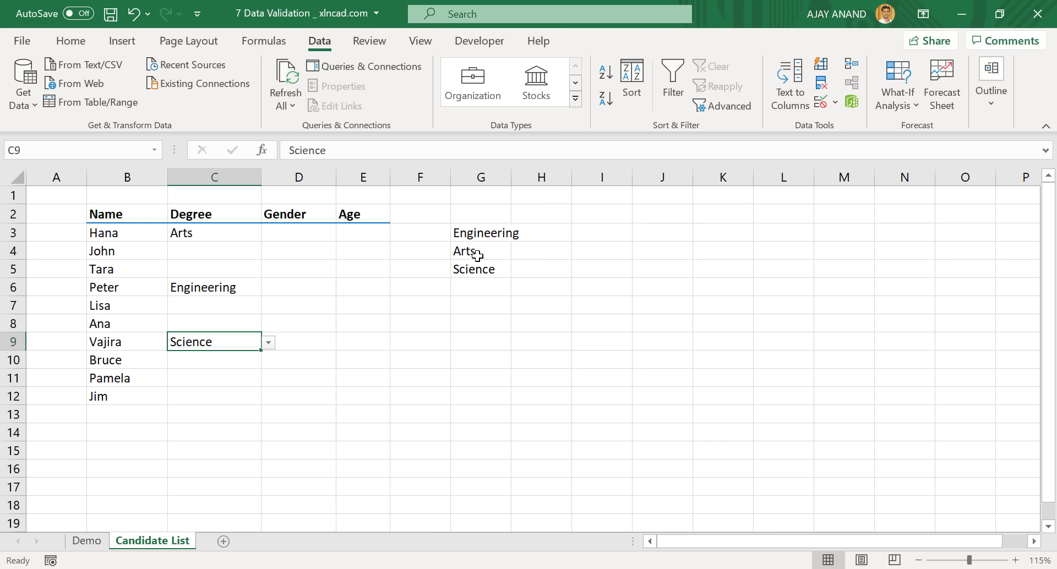
Move Arts and Science down one row in the degree source list and insert Commerce in G4.
left_click_drag(477, 255, 493, 289)
key("Up")
type("C")
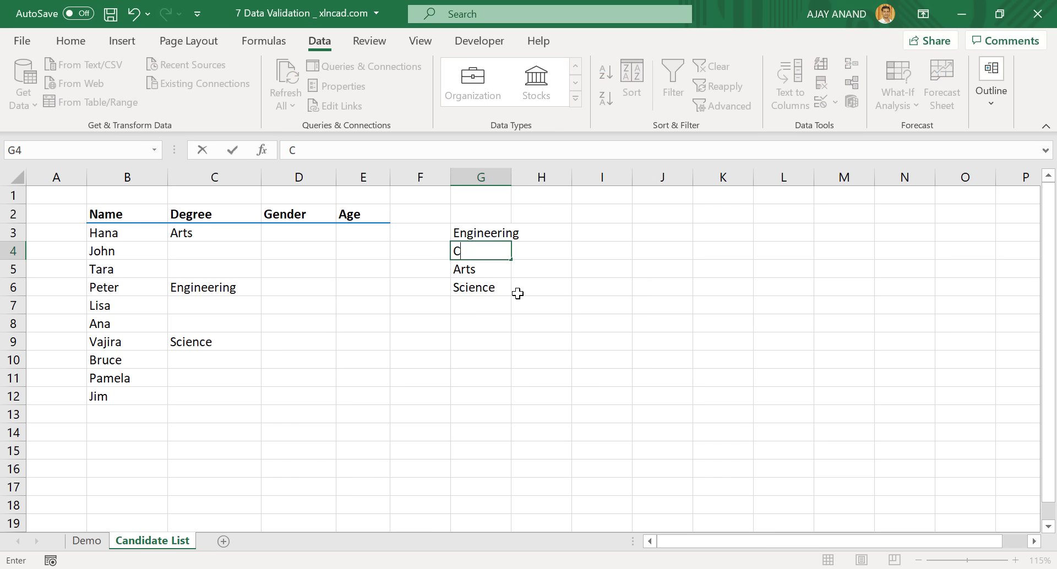
type("ommerce")
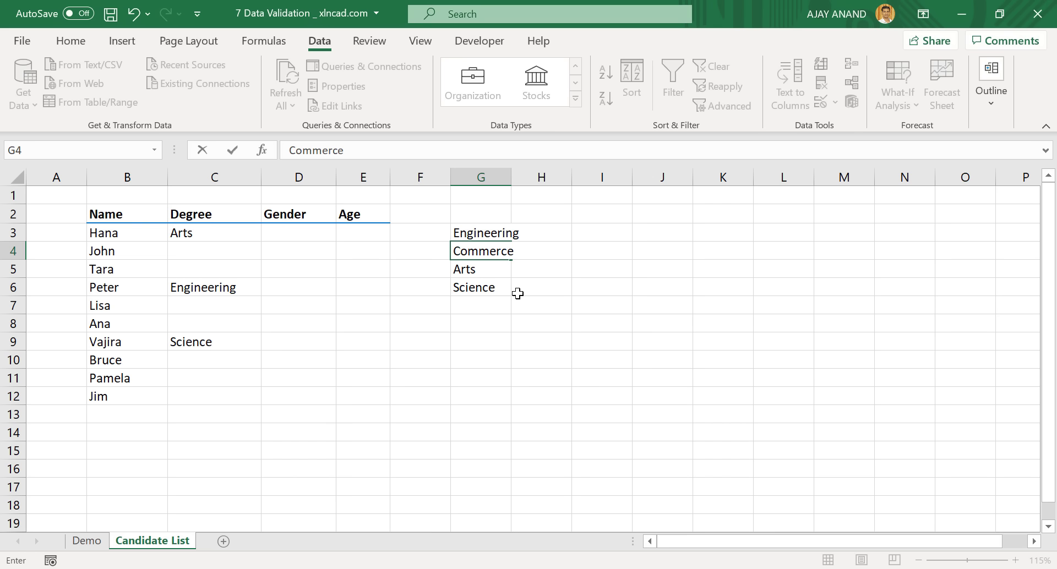
key("Return")
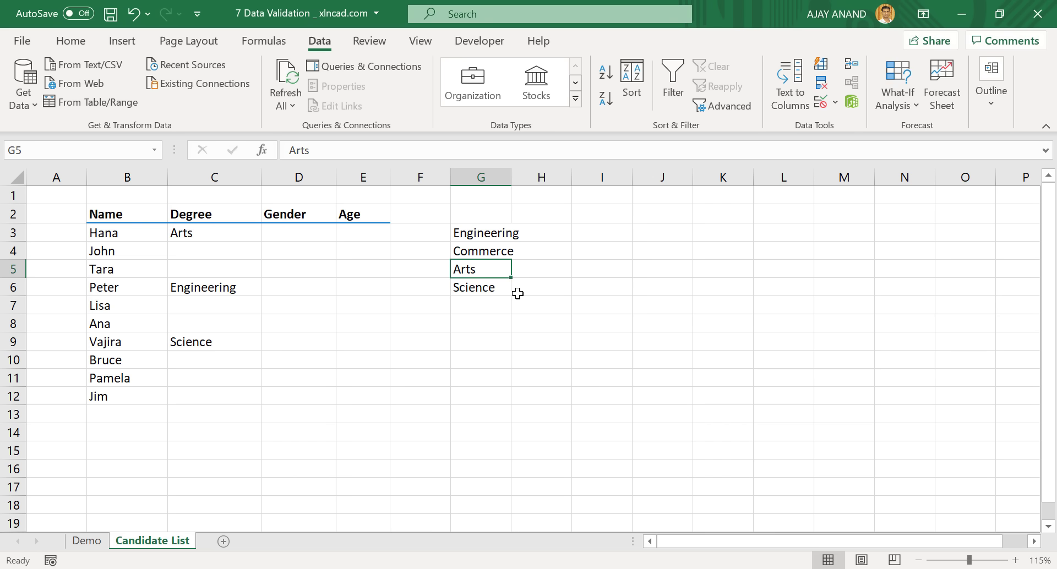
Set the Degree to Commerce in C5 and Arts in C8 from the updated lists.
left_click(244, 268)
left_click(267, 270)
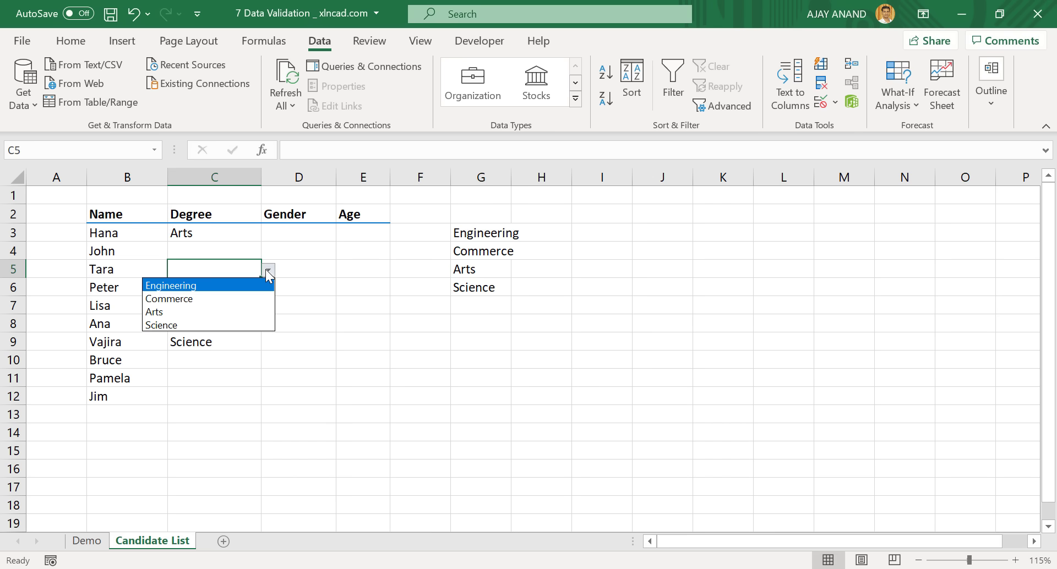
left_click(206, 299)
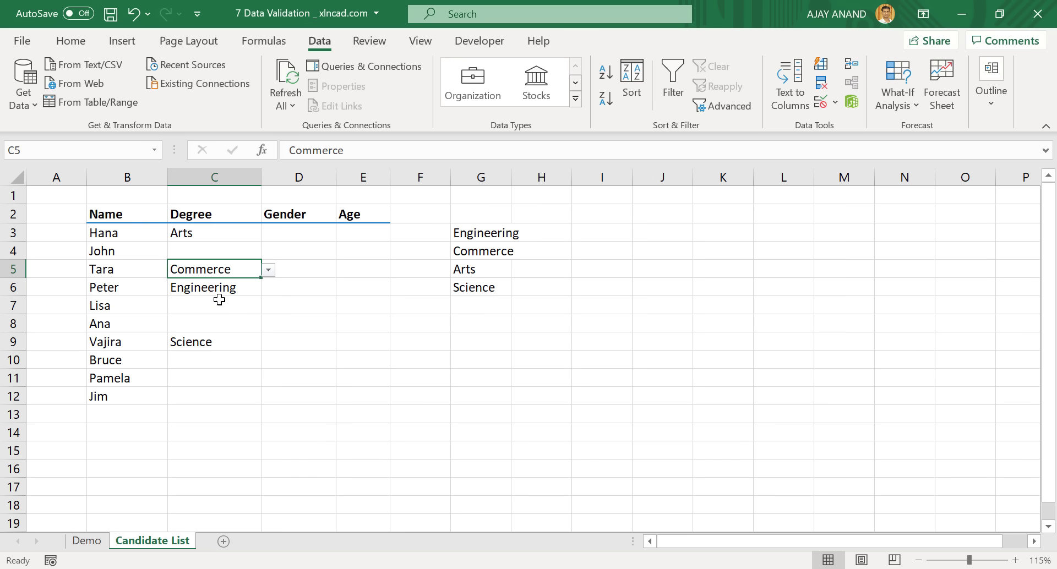
left_click(239, 324)
left_click(269, 326)
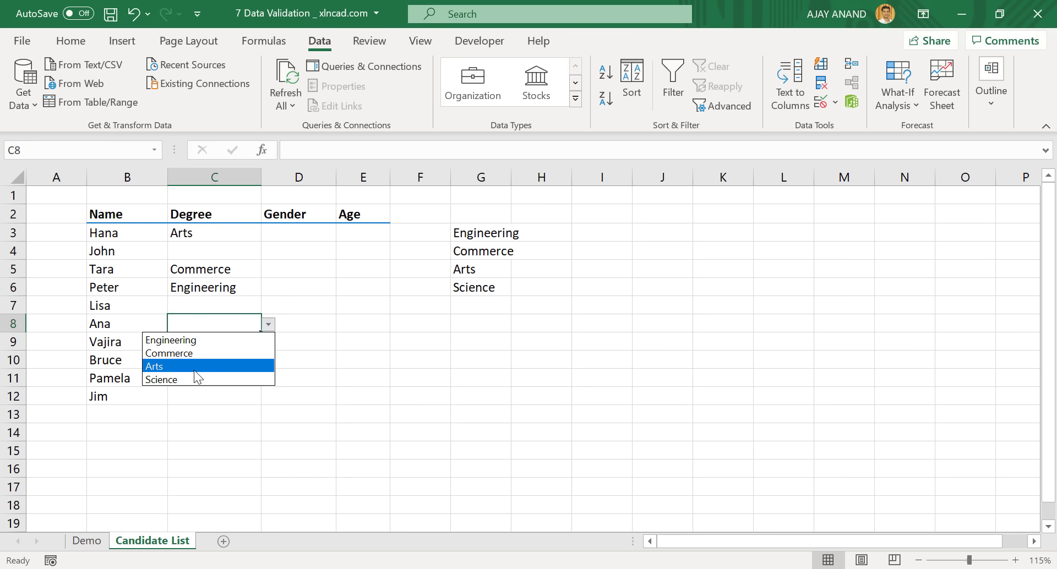
left_click(258, 367)
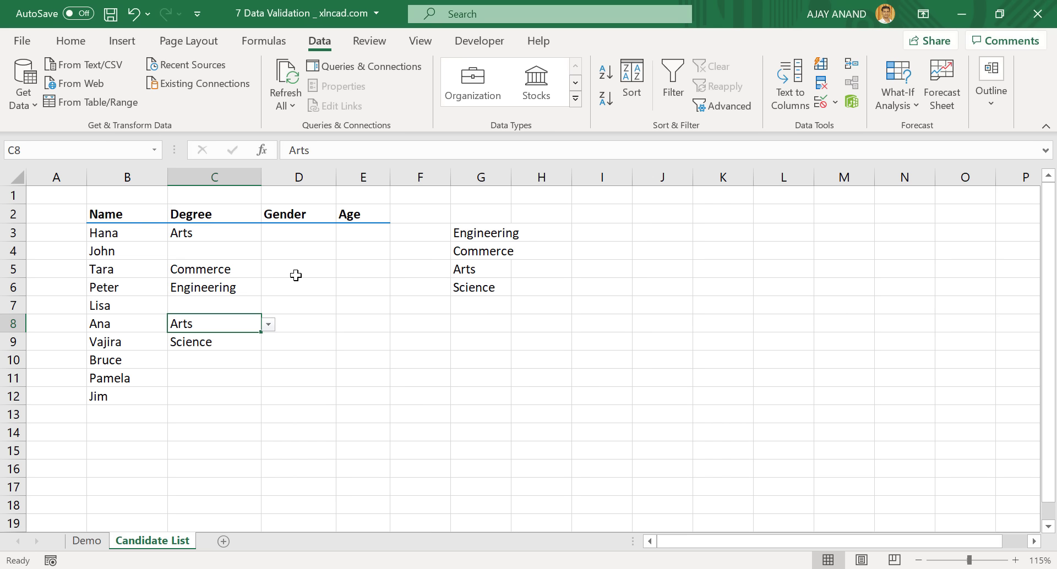
Apply List data validation to the Gender cells D3:D12 with Male,Female,Other entered directly as the source.
left_click_drag(299, 233, 298, 392)
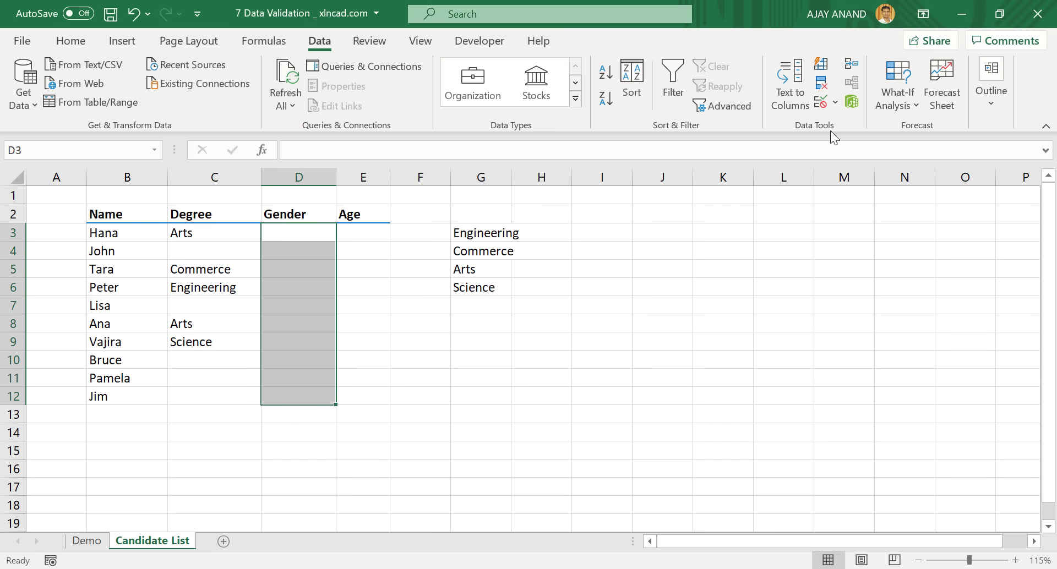
left_click(835, 102)
left_click(860, 125)
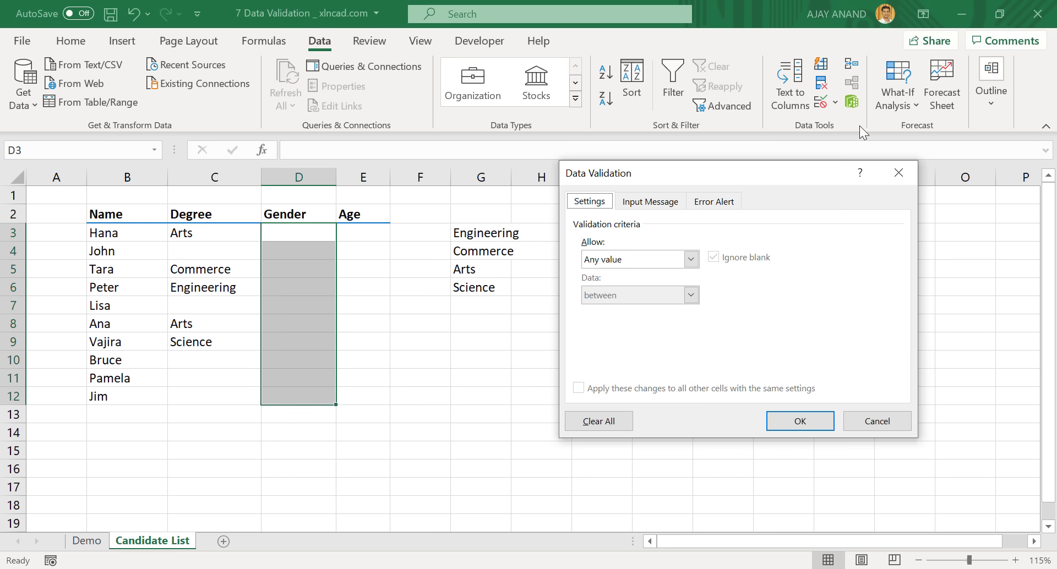
left_click(693, 256)
left_click(645, 311)
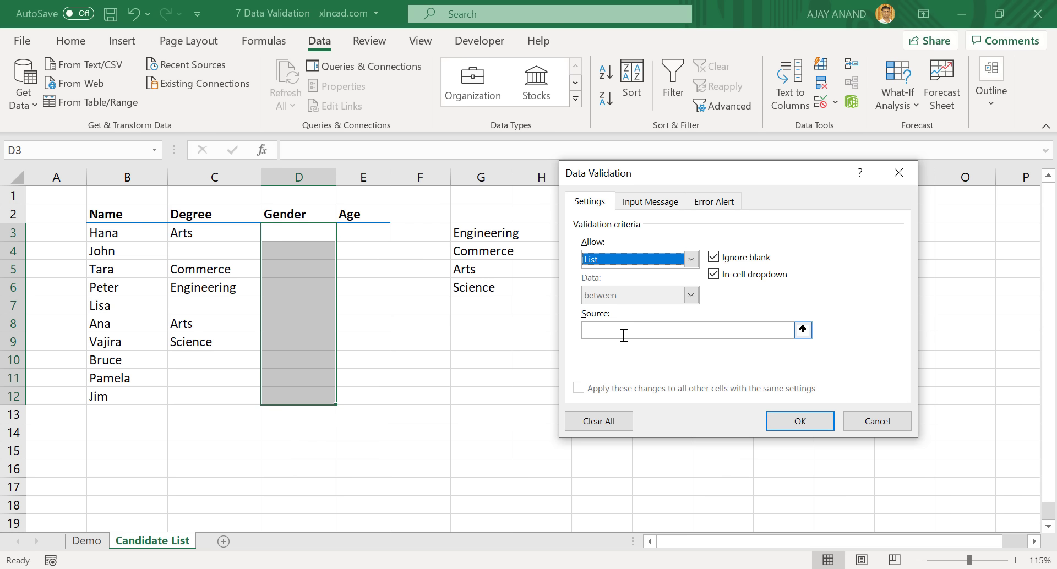
left_click(603, 333)
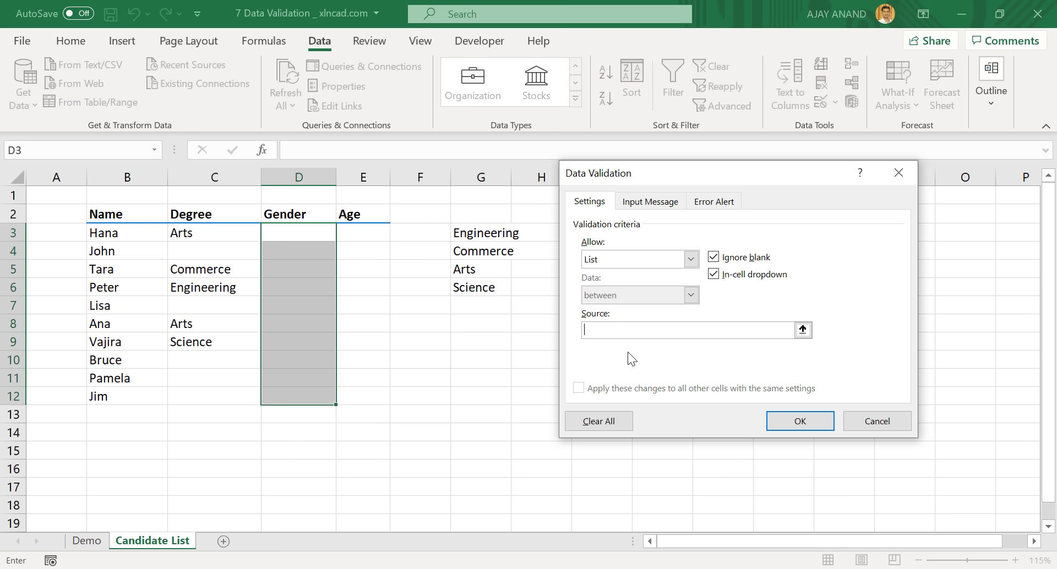
type("Male,Female,Other")
left_click(784, 423)
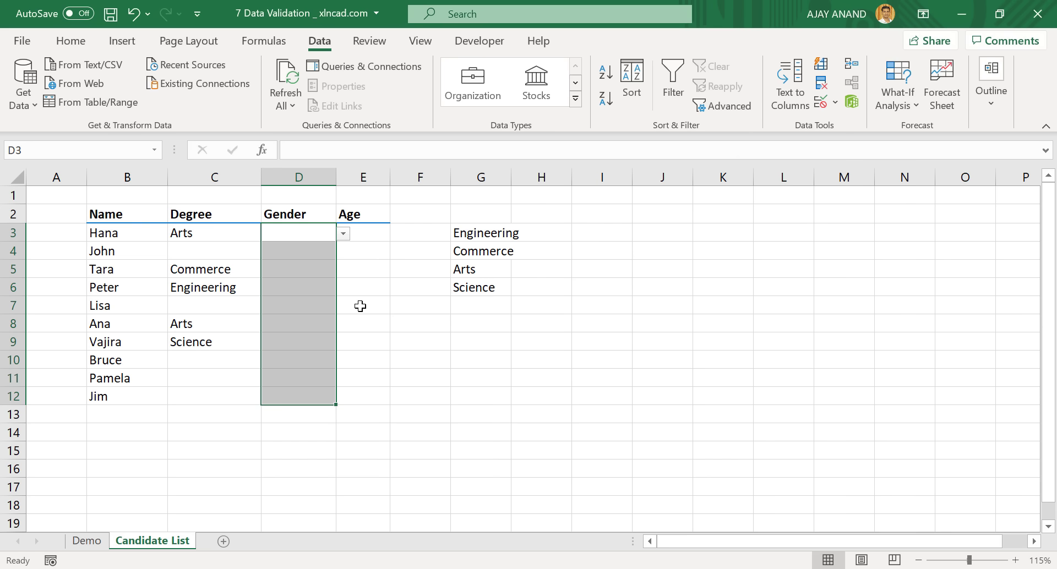
Choose Female in D3, Male in D4 and Other in D6 from the Gender lists.
left_click(344, 233)
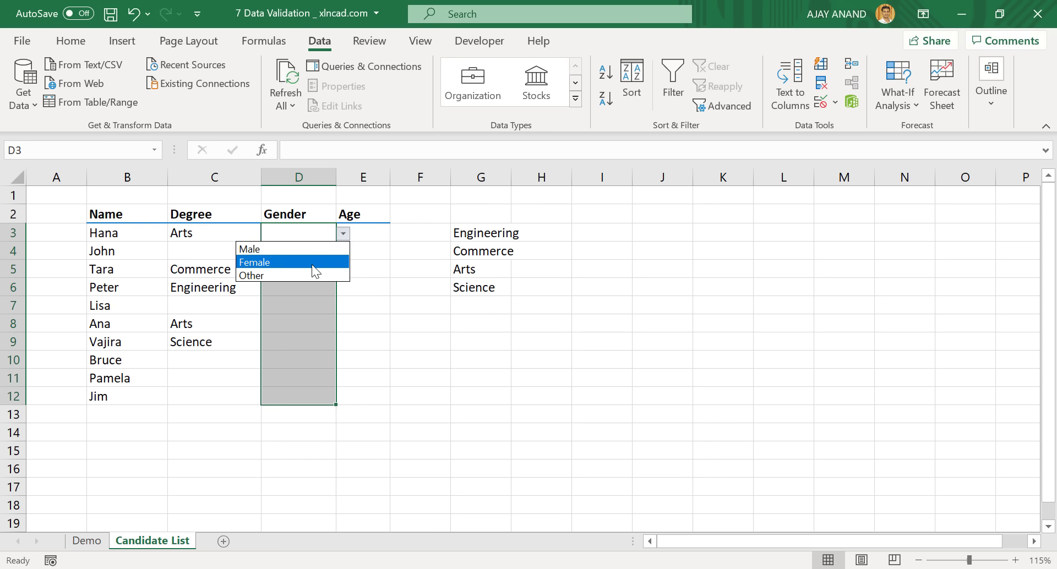
left_click(311, 263)
left_click(328, 252)
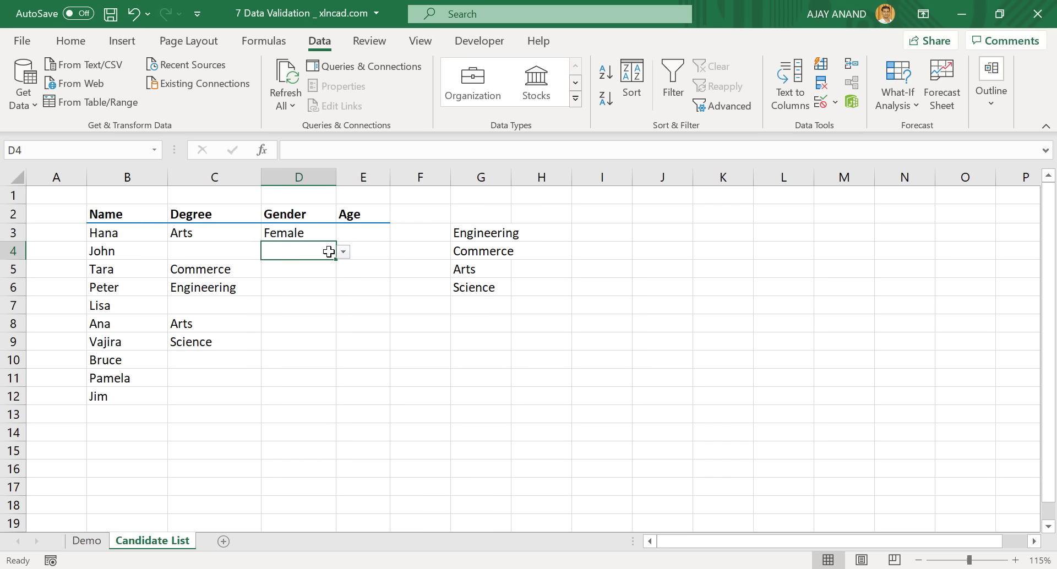
left_click(343, 251)
left_click(322, 266)
left_click(312, 288)
left_click(345, 288)
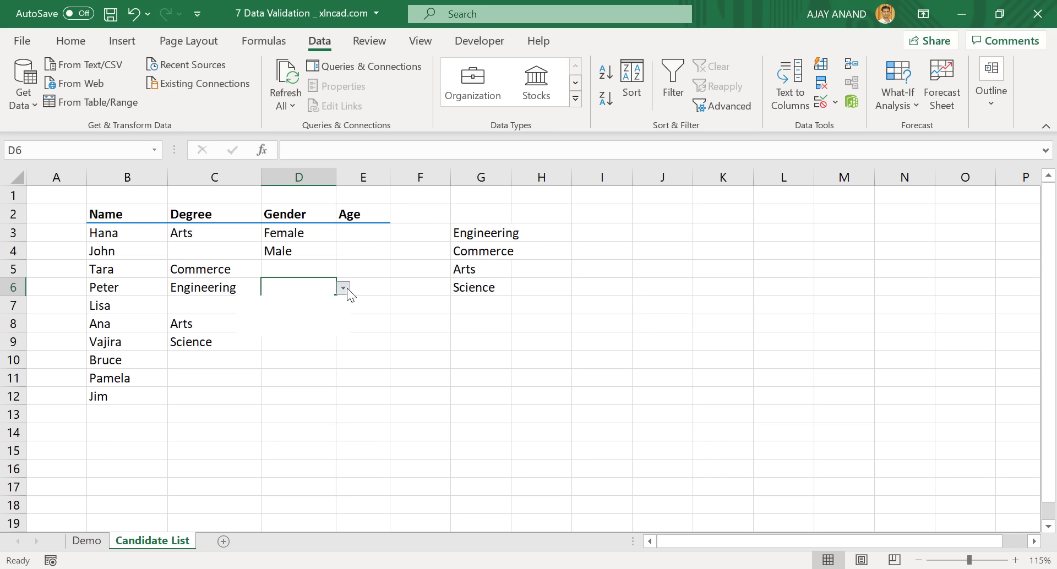
left_click(320, 331)
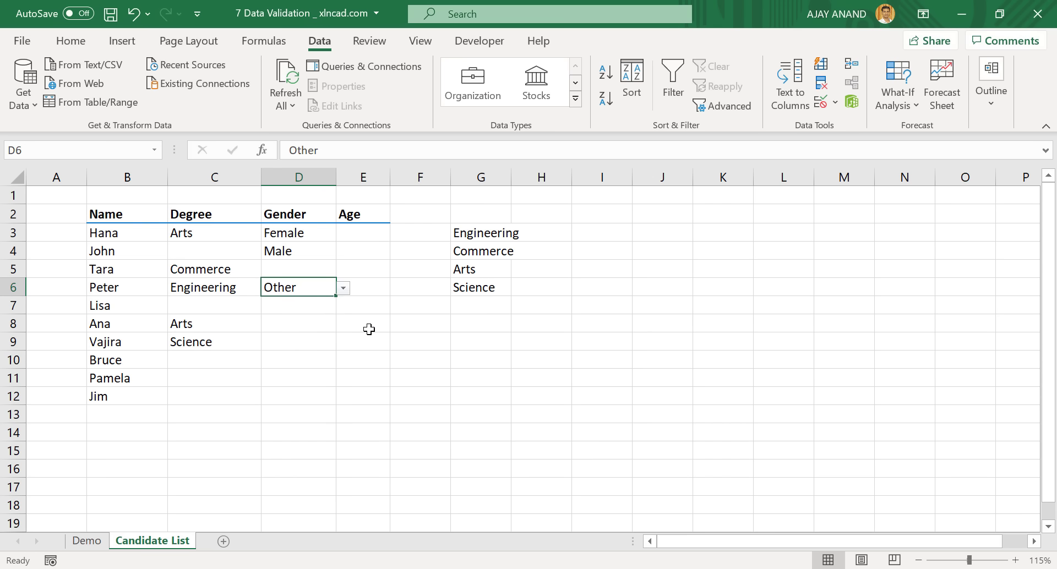
Enter 17 and 18 in J3:J4 and extend the series to 30 in J16.
left_click(660, 234)
type("17")
key("Return")
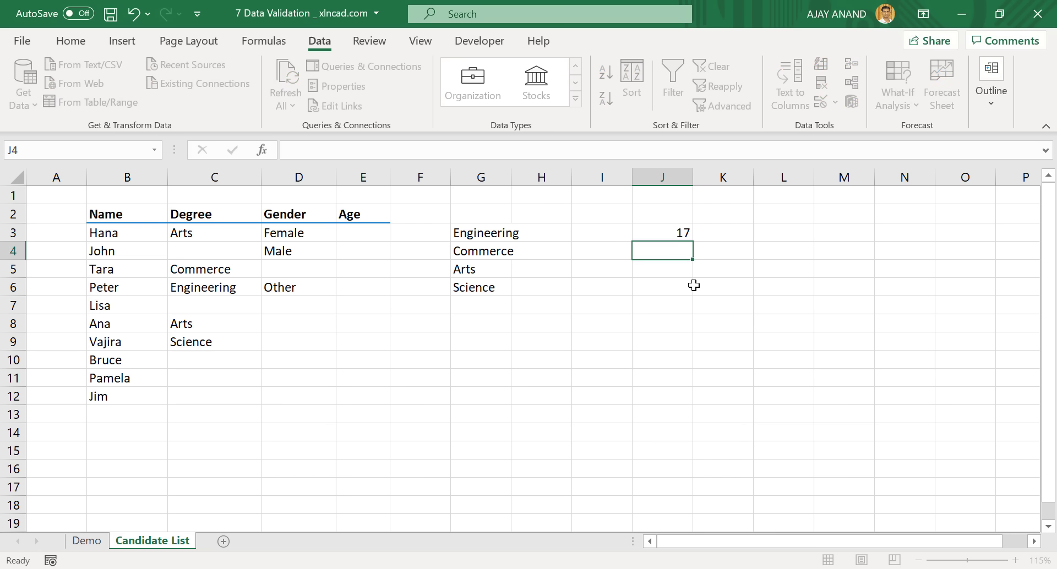
type("18")
key("Return")
left_click_drag(664, 232, 692, 475)
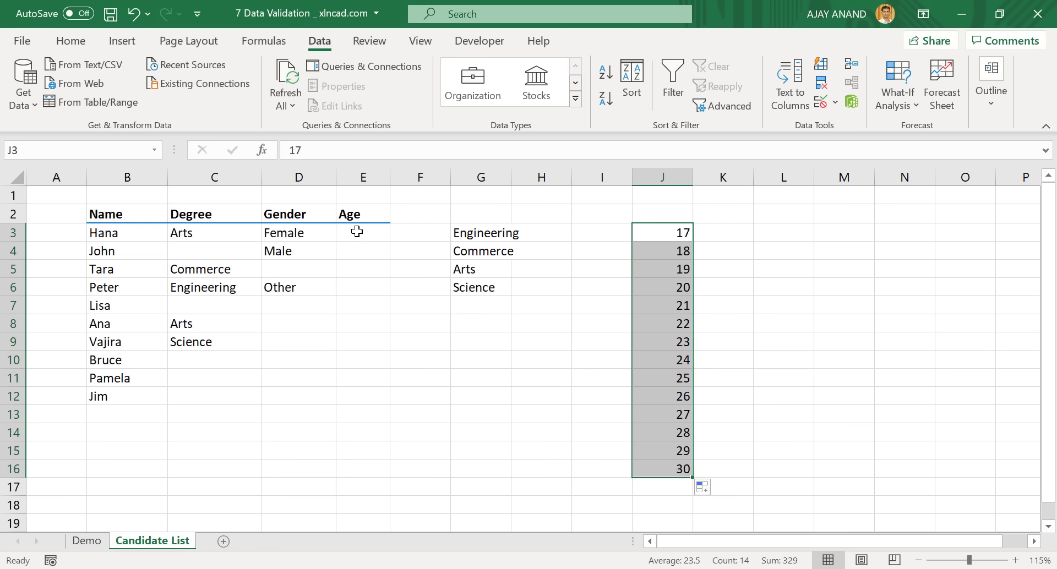
Apply List data validation to the Age cells E3:E12 with J3:J16 as the source.
left_click_drag(357, 232, 356, 396)
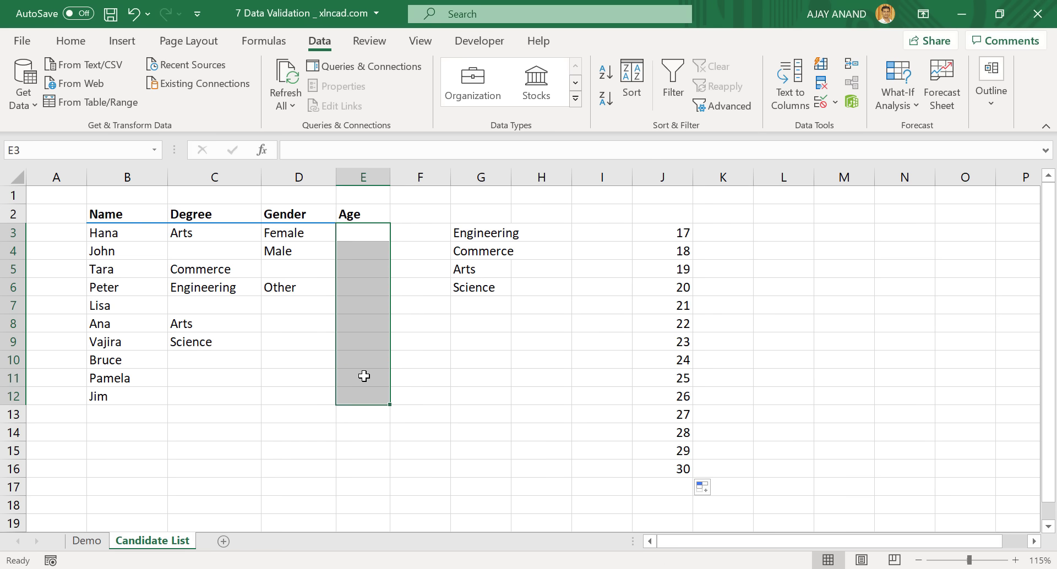
left_click(833, 103)
left_click(855, 125)
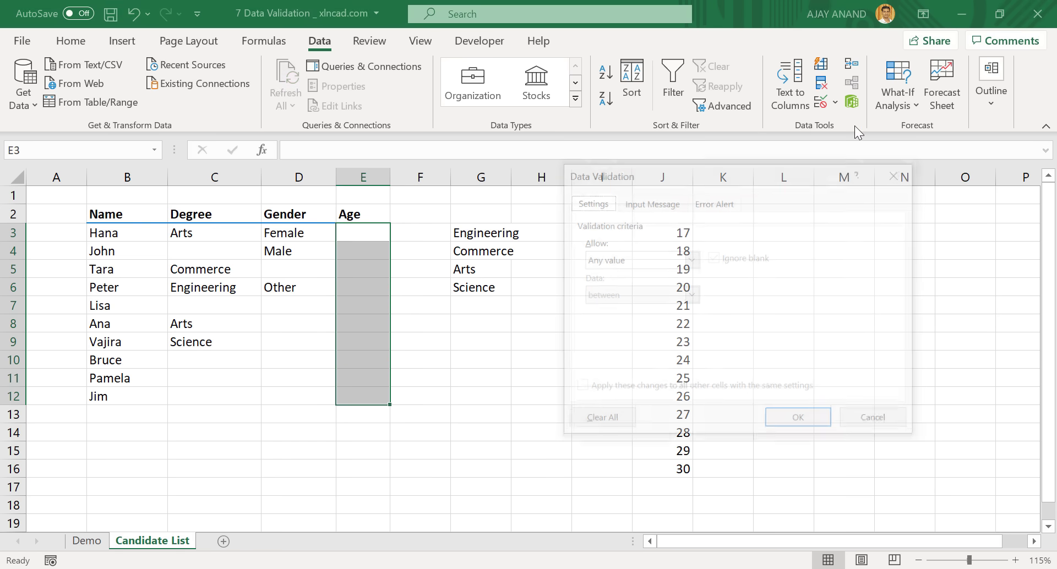
left_click(690, 259)
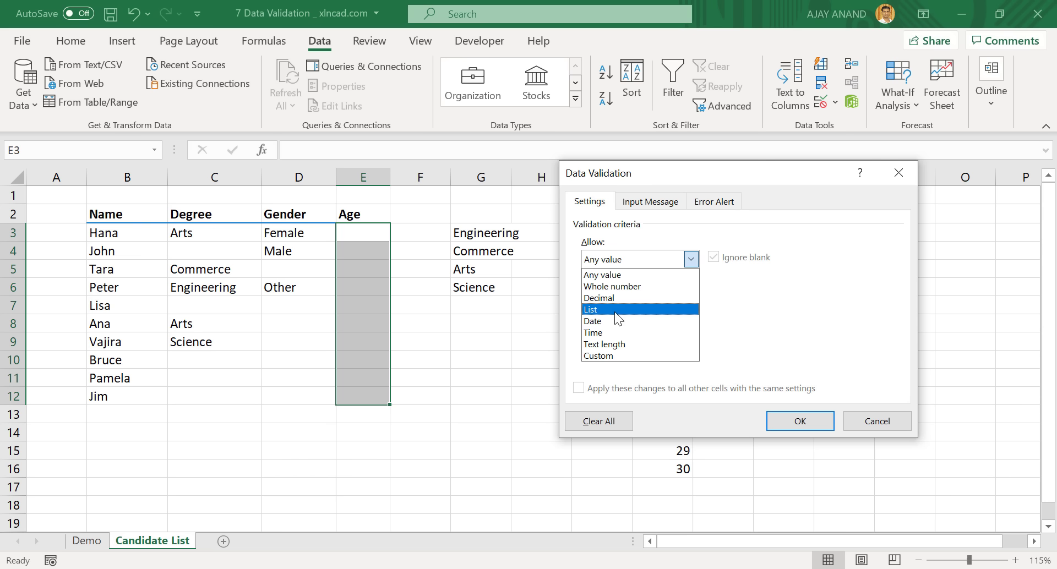
left_click(605, 307)
left_click_drag(685, 186, 419, 197)
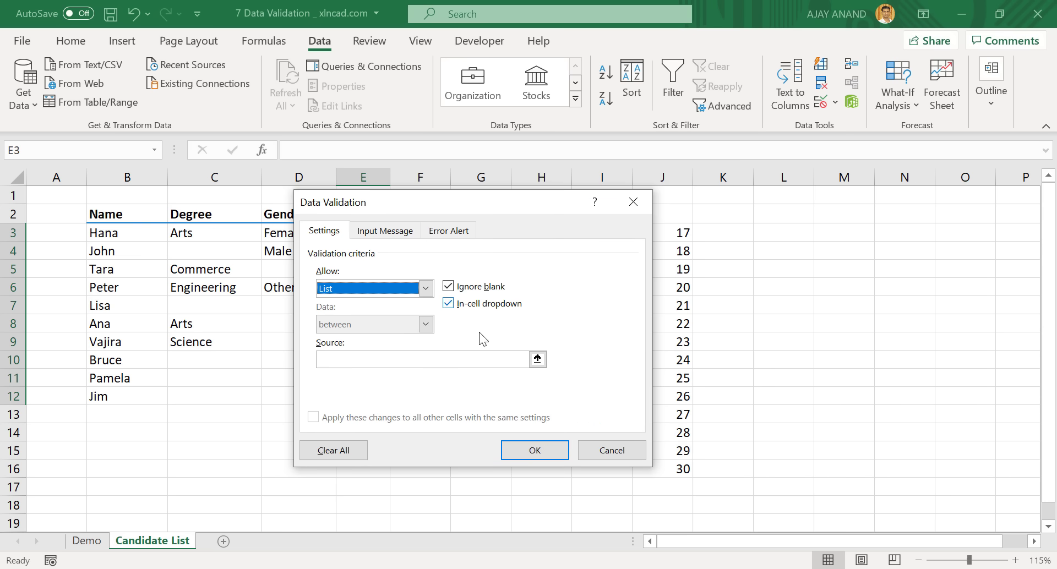
left_click(537, 360)
left_click_drag(676, 233, 674, 470)
left_click(643, 223)
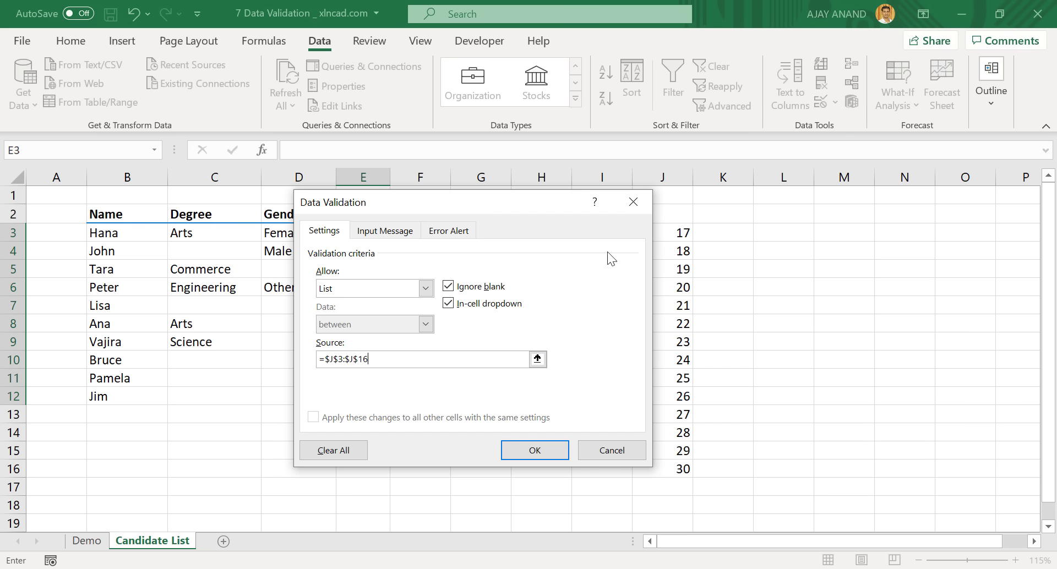
left_click(537, 451)
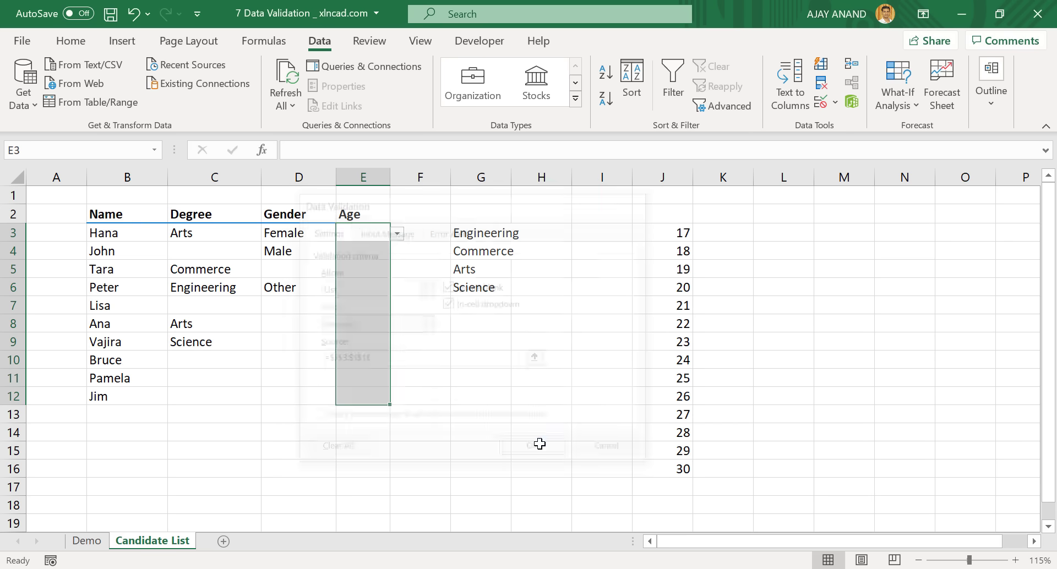
Choose ages from the lists: 18 in E3, 20 in E6, 20 in E9 and 18 in E8.
left_click(398, 234)
left_click(363, 262)
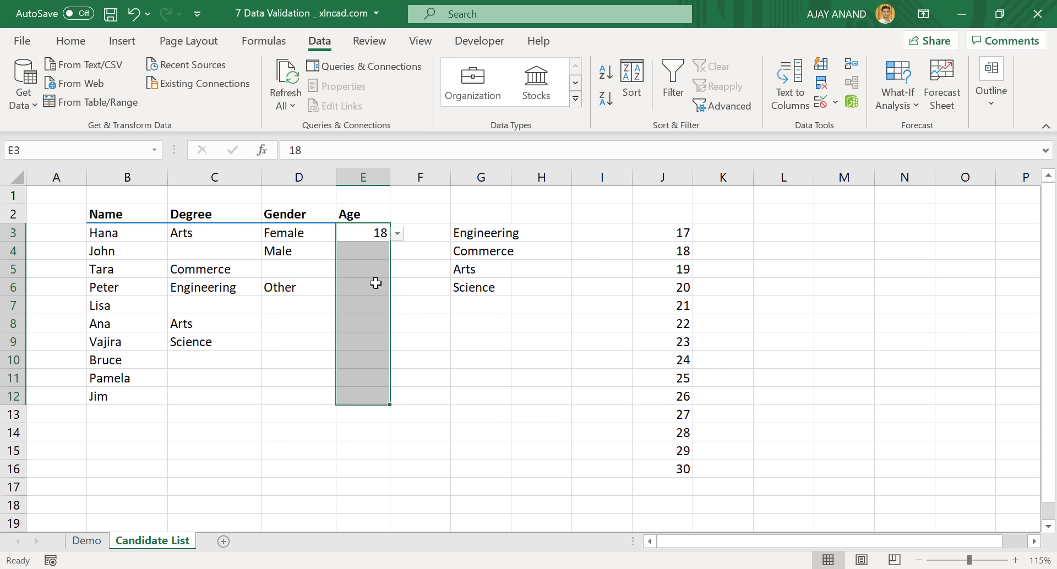
left_click(374, 284)
left_click(397, 287)
left_click(365, 338)
left_click(375, 341)
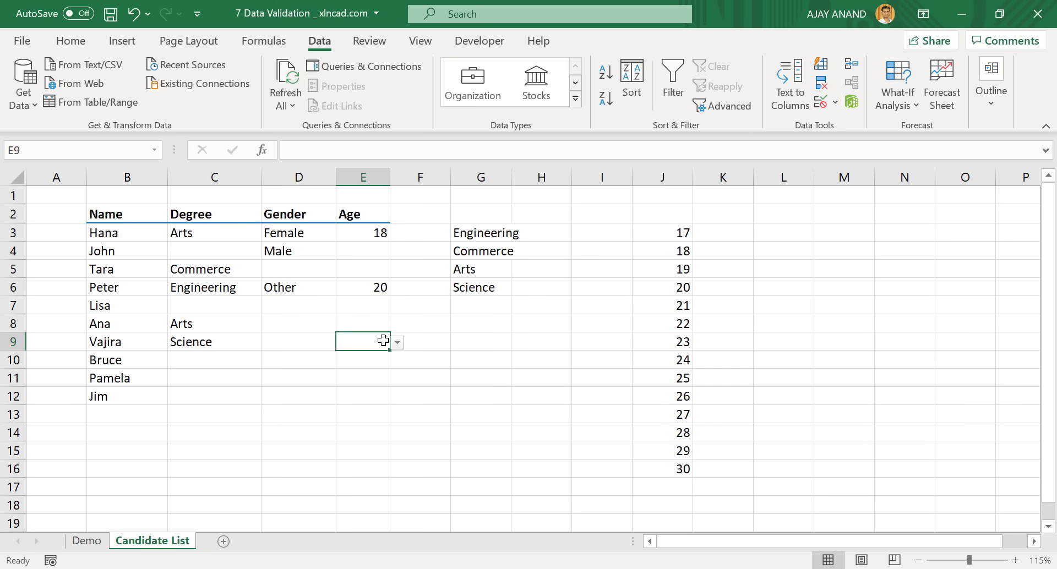
left_click(396, 343)
left_click(362, 399)
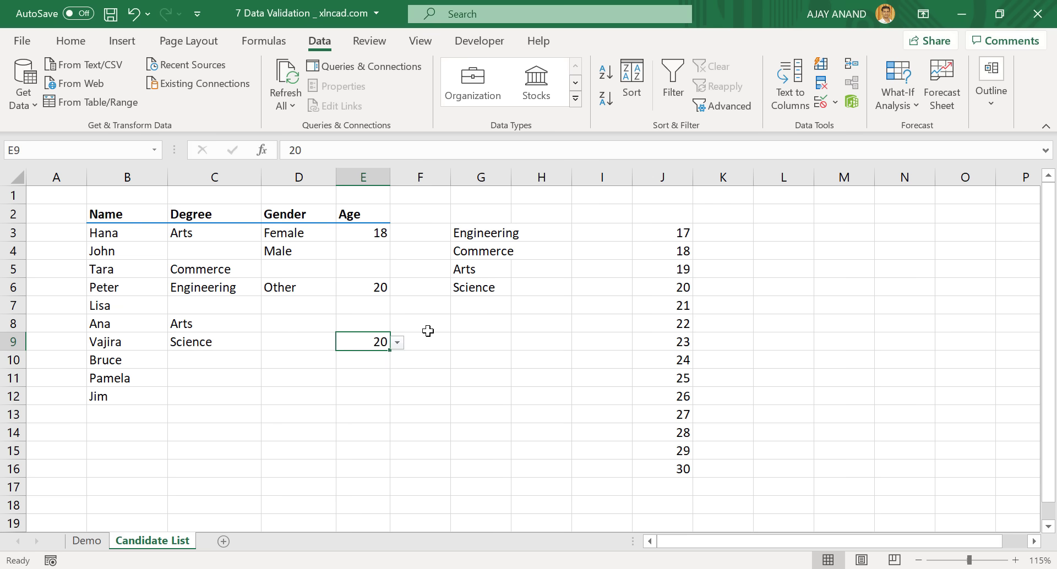
left_click(358, 325)
left_click(395, 326)
left_click(352, 354)
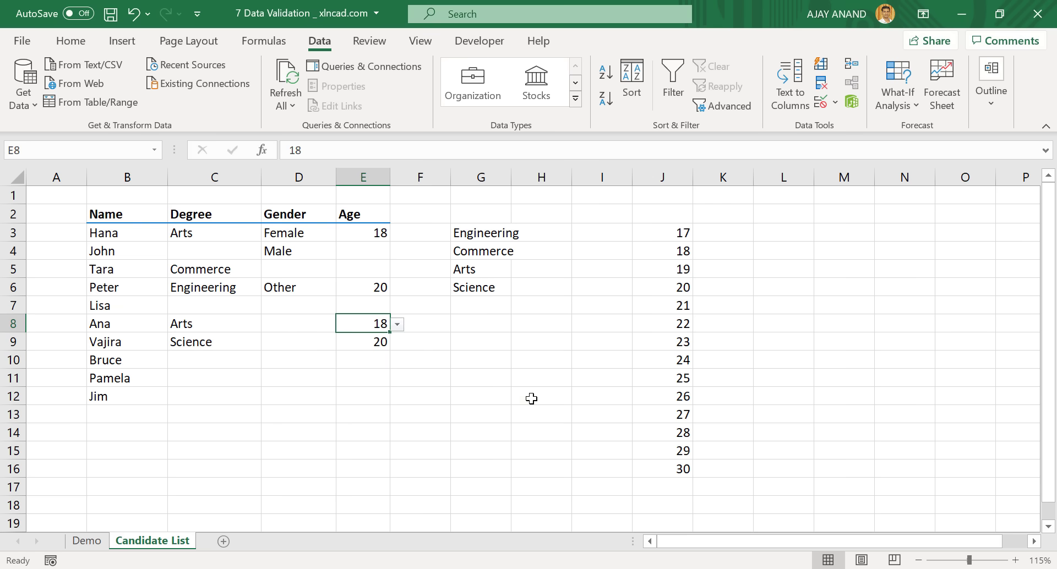